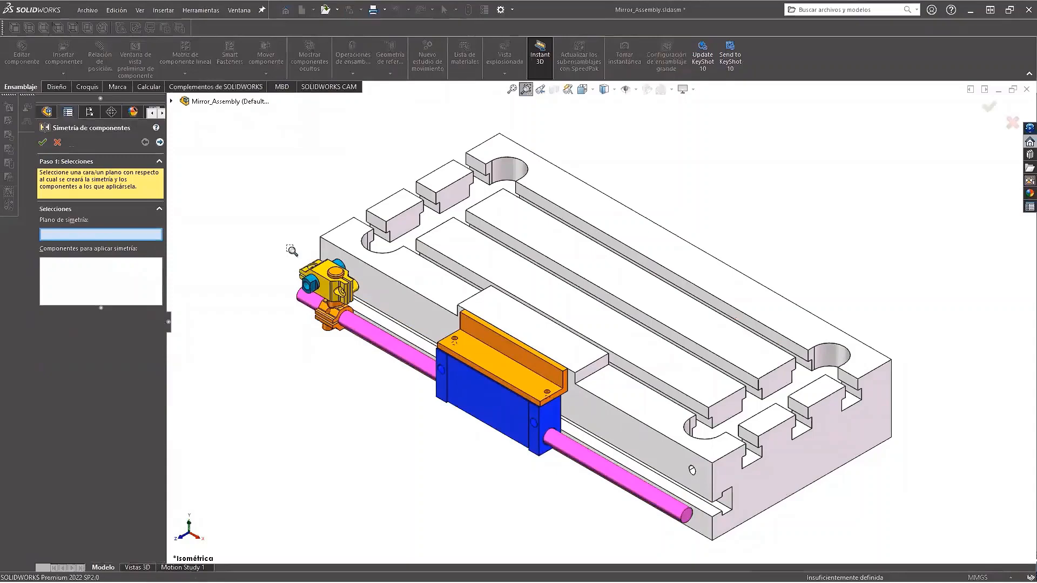
- Choose the clamp, pin and pillar as the components to mirror, with the Right Plane as the symmetry plane
left_click_drag(265, 223, 394, 351)
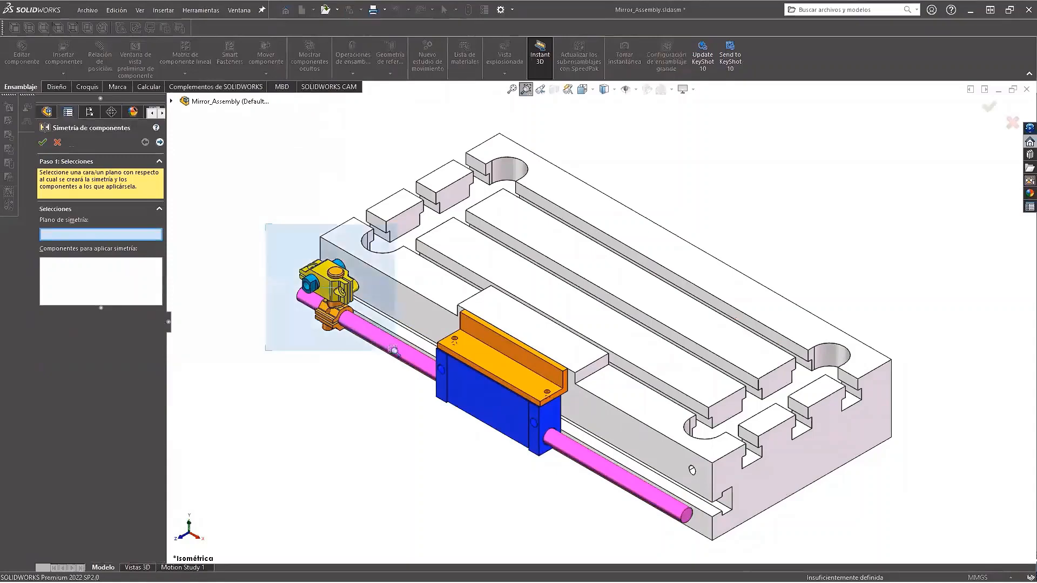
left_click_drag(394, 351, 395, 351)
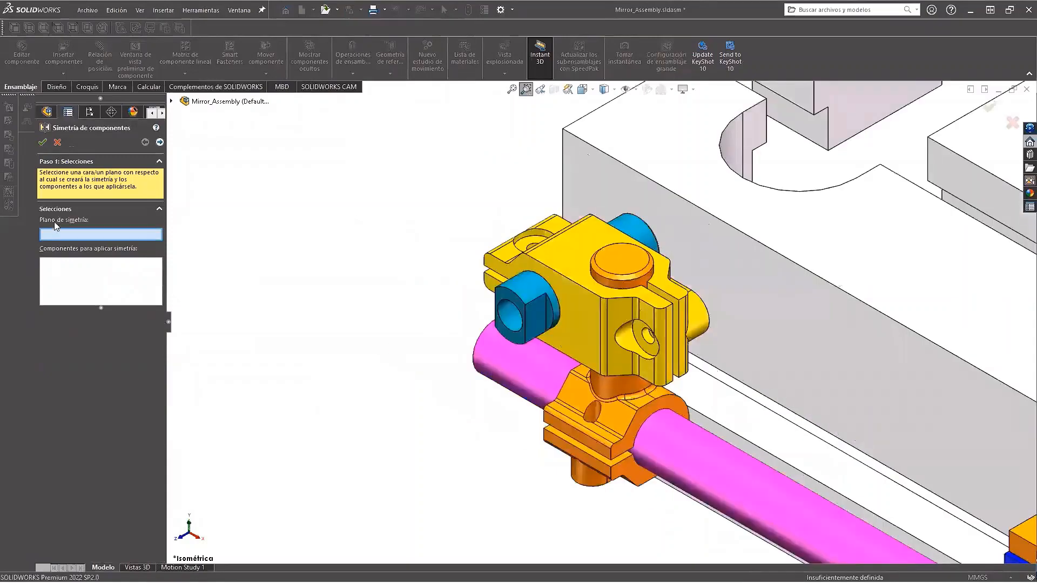
left_click(171, 101)
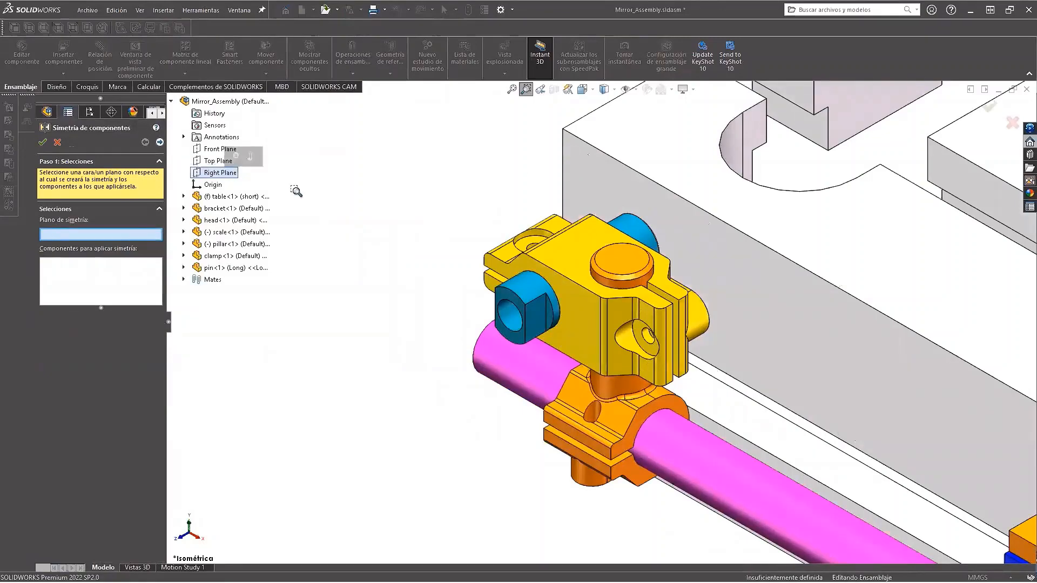
scroll(296, 191, "up", 8)
scroll(519, 268, "up", 1)
left_click_drag(561, 290, 641, 372)
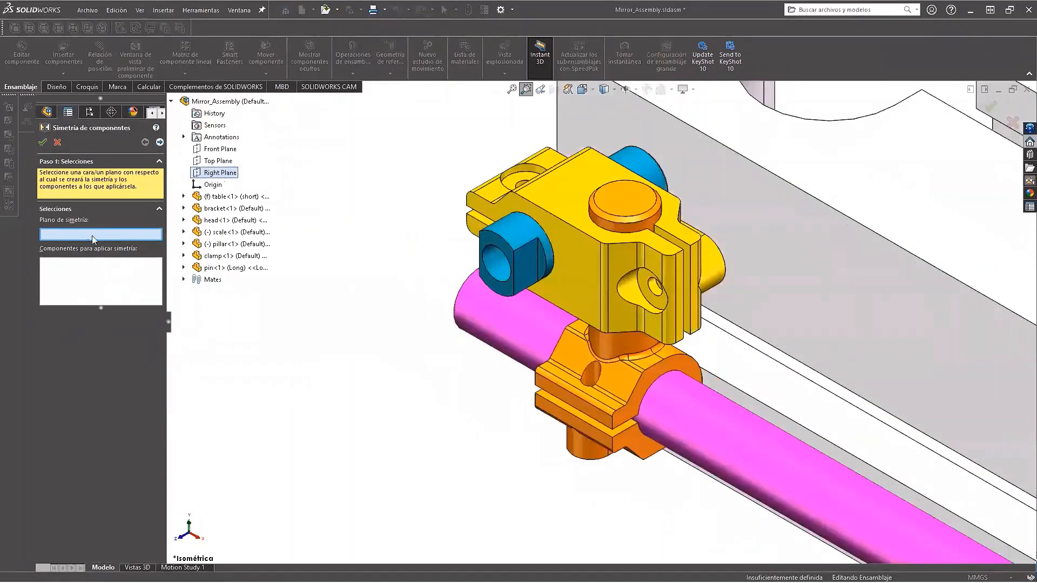
key("Escape")
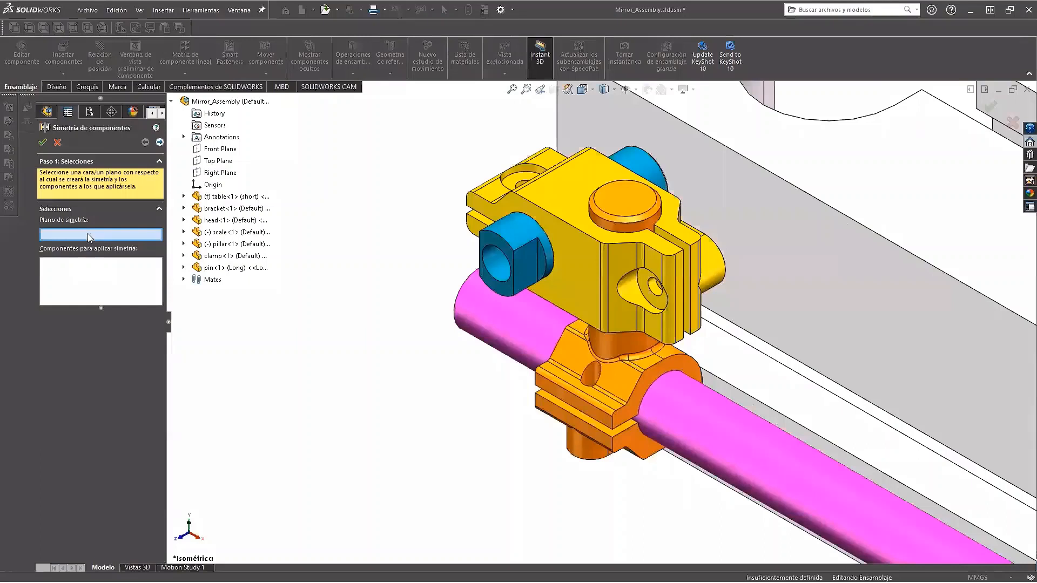
left_click(97, 268)
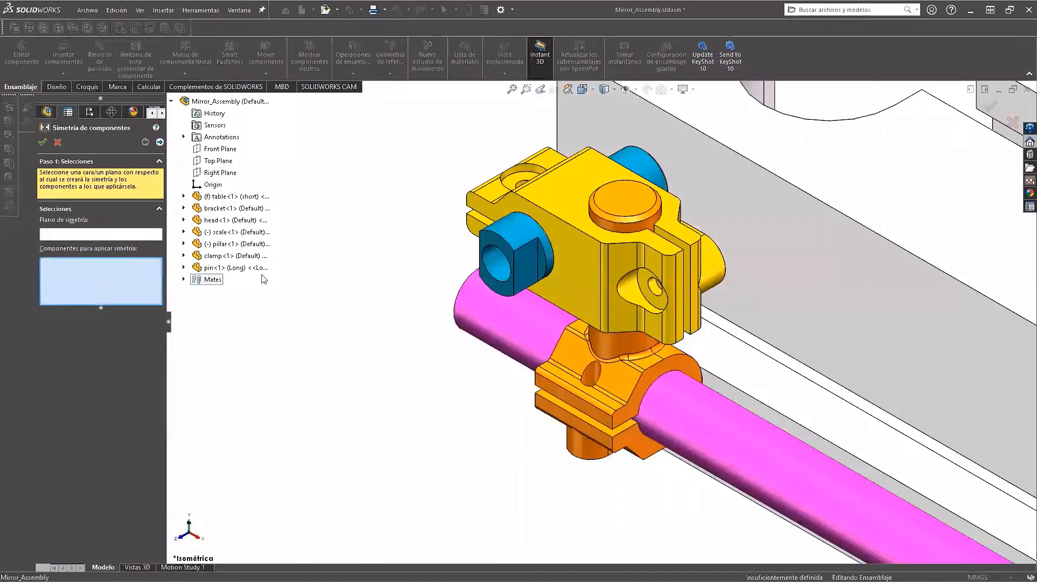
left_click(567, 189)
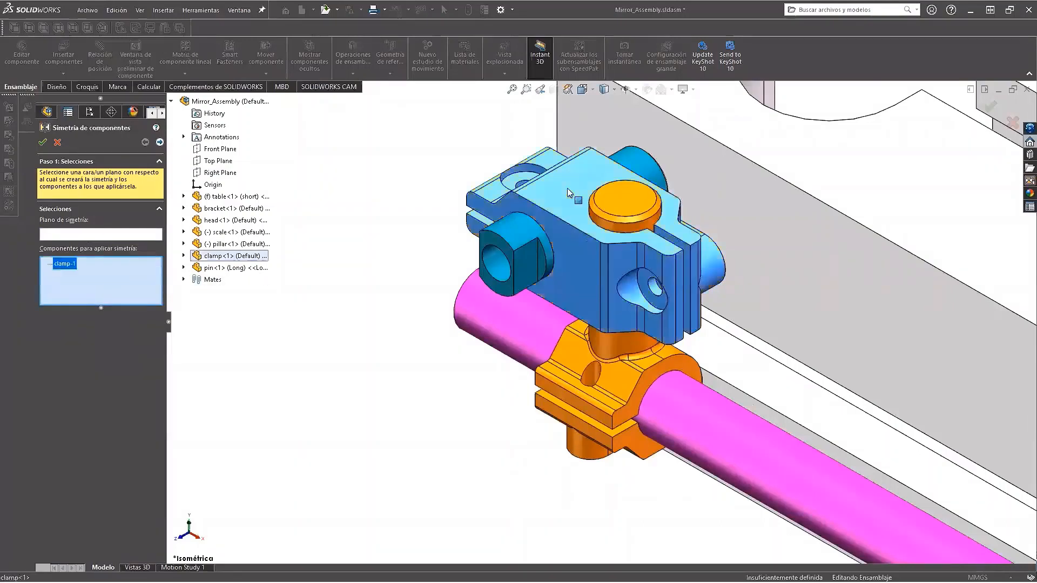
left_click(623, 199)
left_click(520, 238)
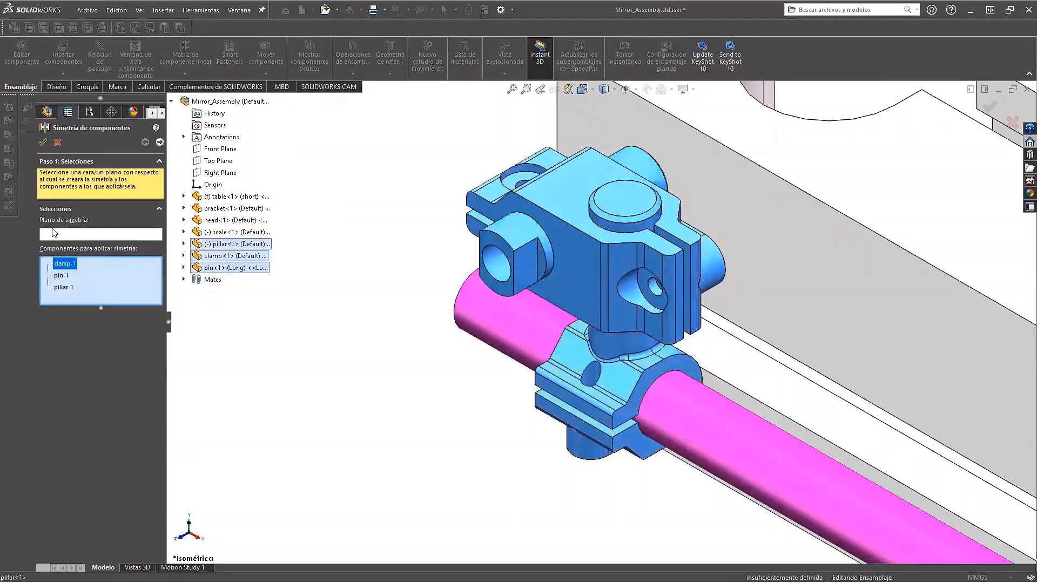
left_click(212, 173)
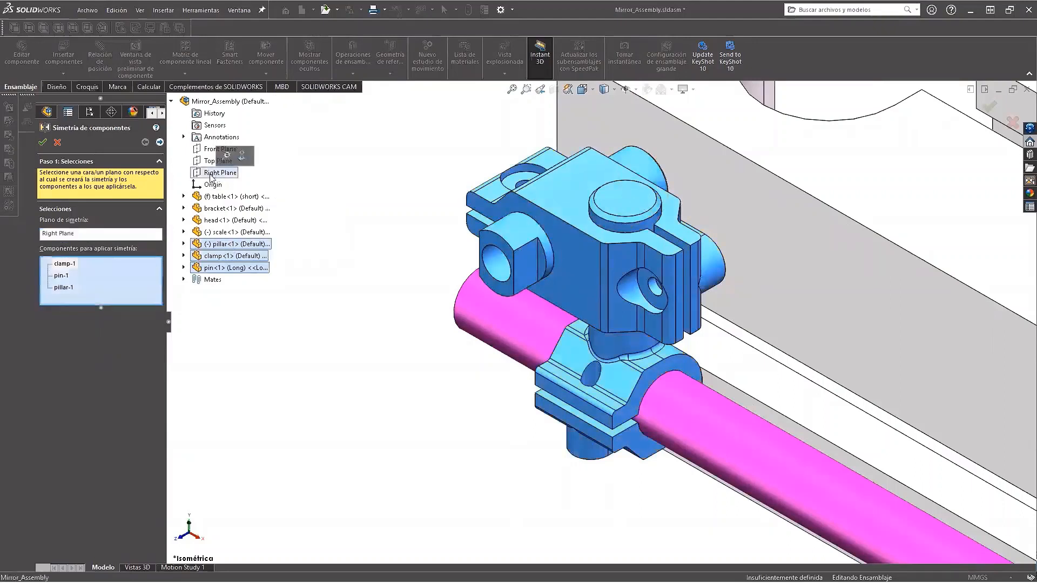
- Proceed to the mirror orientation settings, try the centre-of-mass mirror type and set it to component origin
left_click(160, 143)
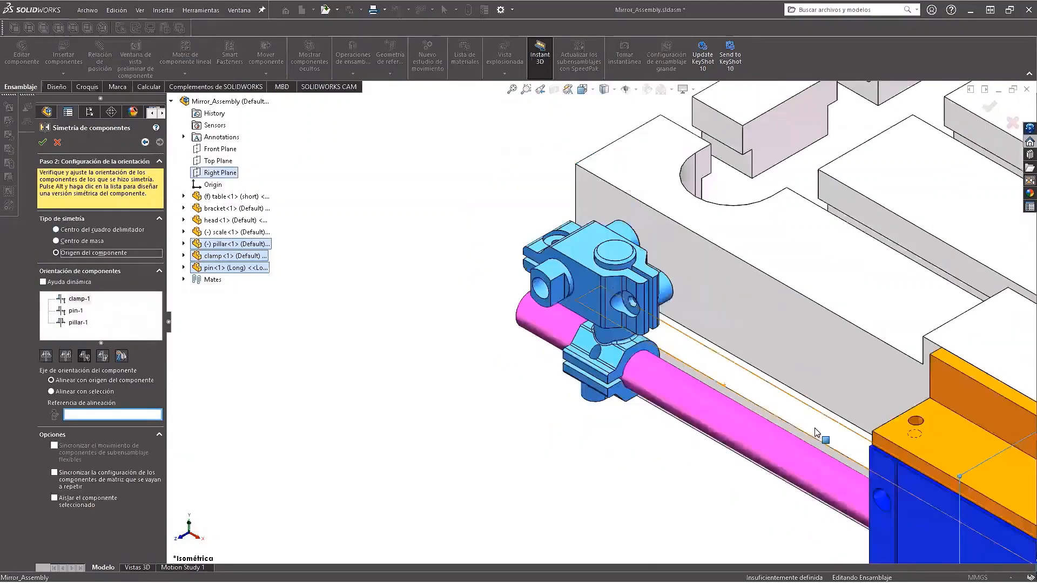
scroll(814, 432, "up", 7)
scroll(655, 262, "down", 4)
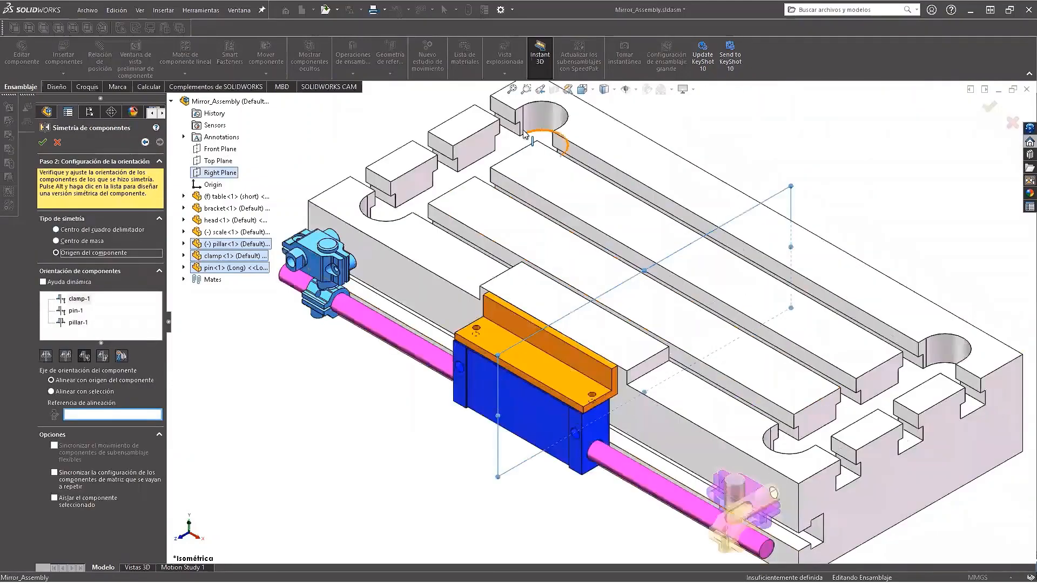
left_click(526, 90)
left_click_drag(690, 447, 795, 565)
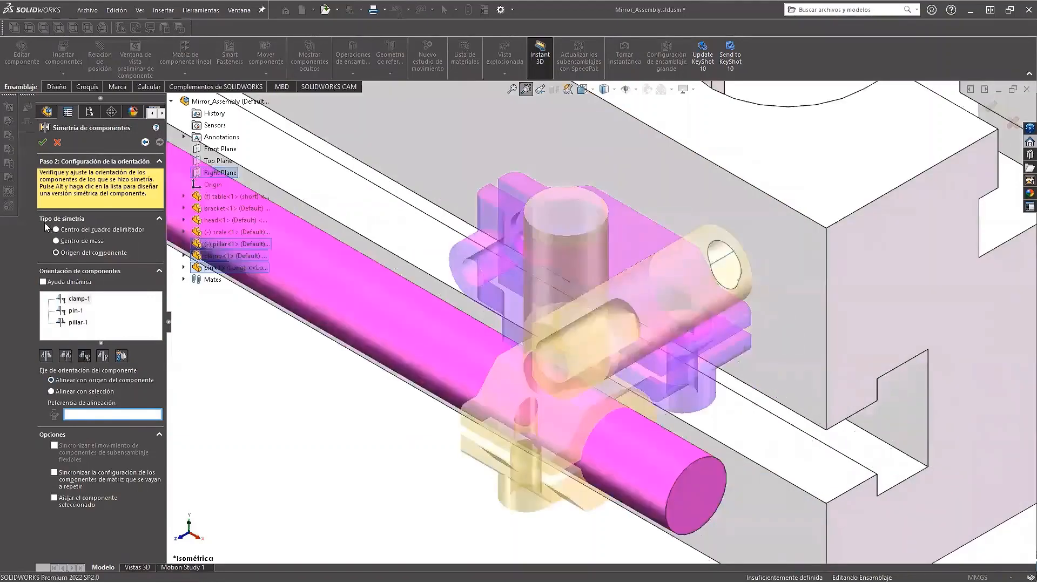
left_click(71, 243)
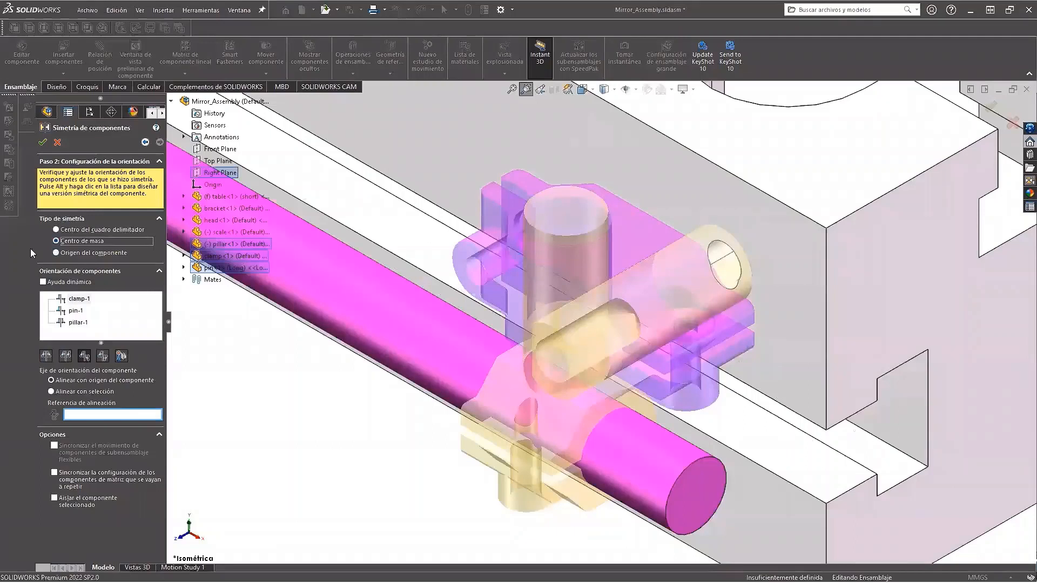
left_click(58, 253)
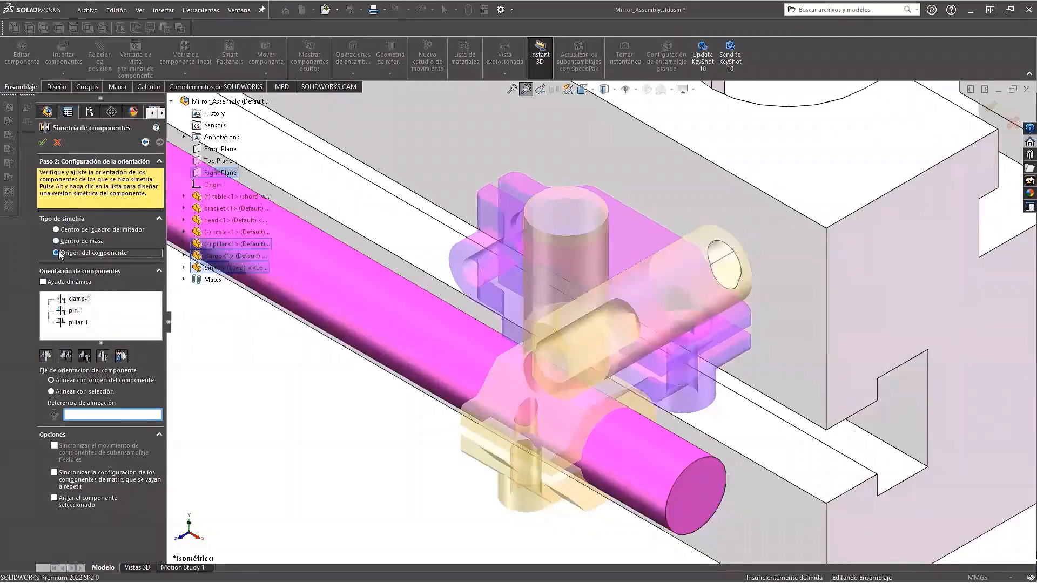
- Try the available orientations for clamp-1 and set it to an opposite-hand version
left_click(78, 299)
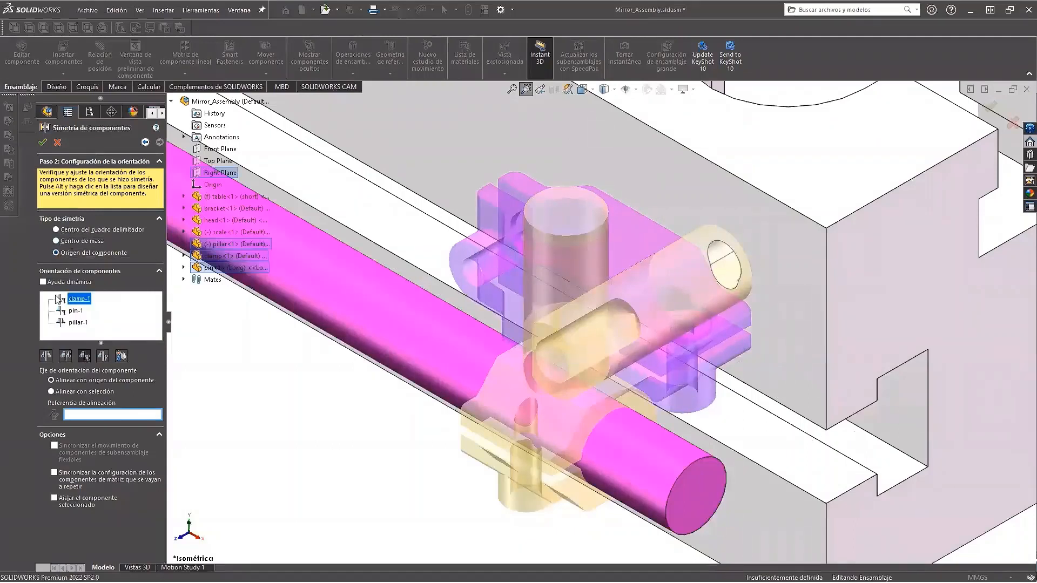
left_click(122, 357)
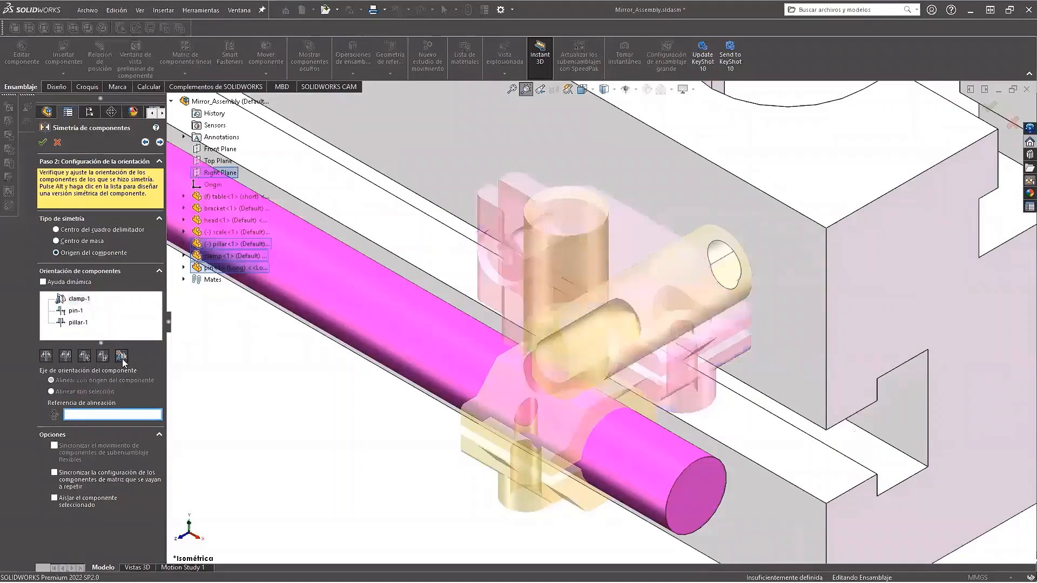
left_click(48, 356)
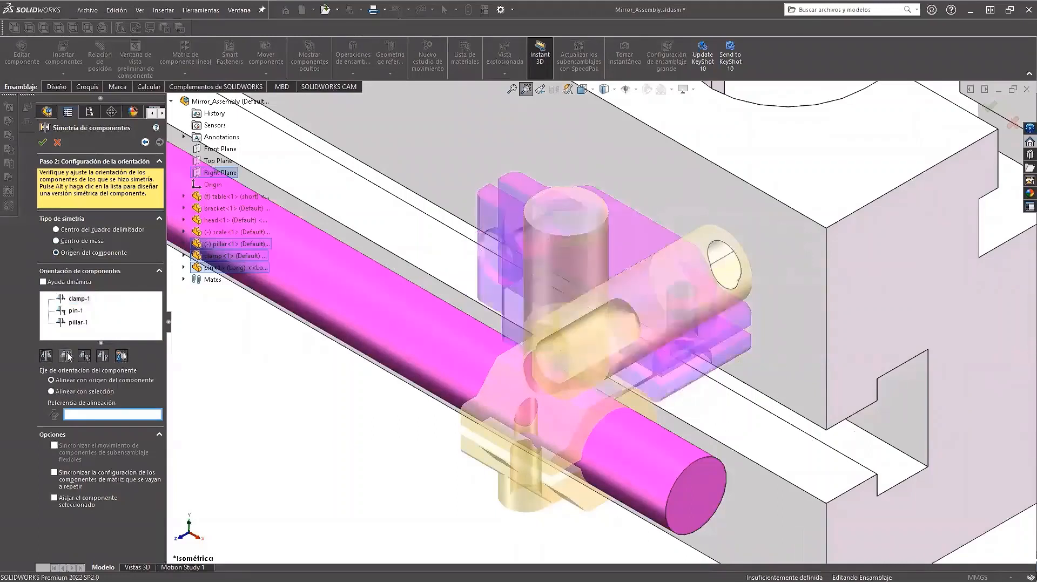
left_click(66, 357)
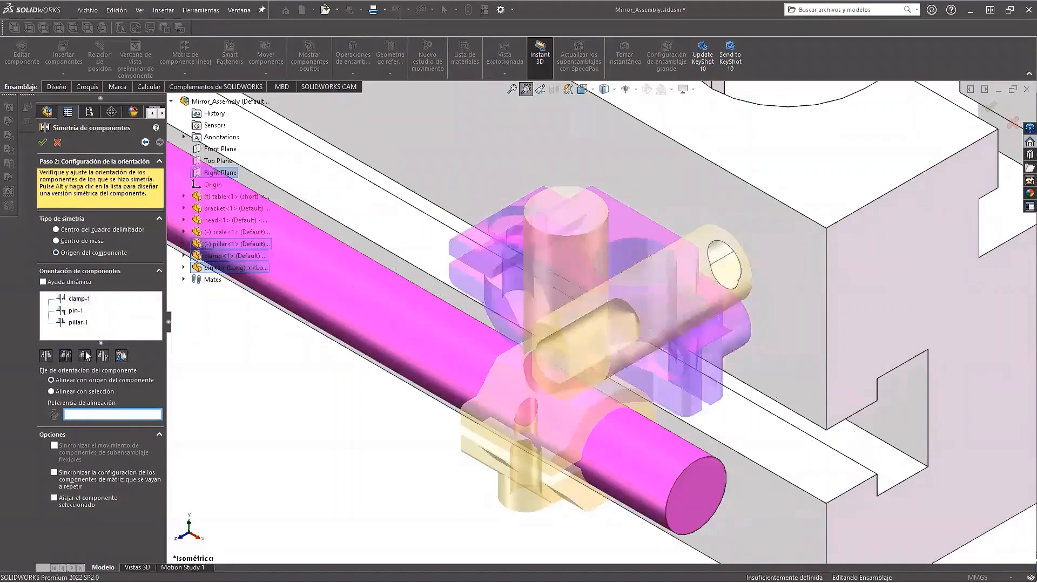
left_click(85, 356)
left_click(102, 357)
left_click(122, 357)
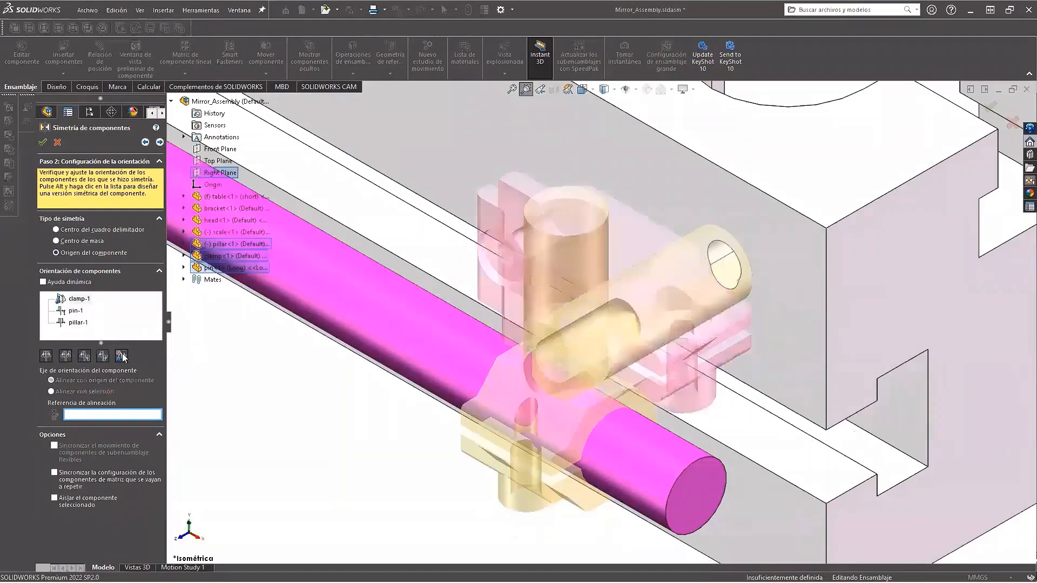
- Try alternative orientations for pin-1 and set it to an opposite-hand version
left_click(74, 311)
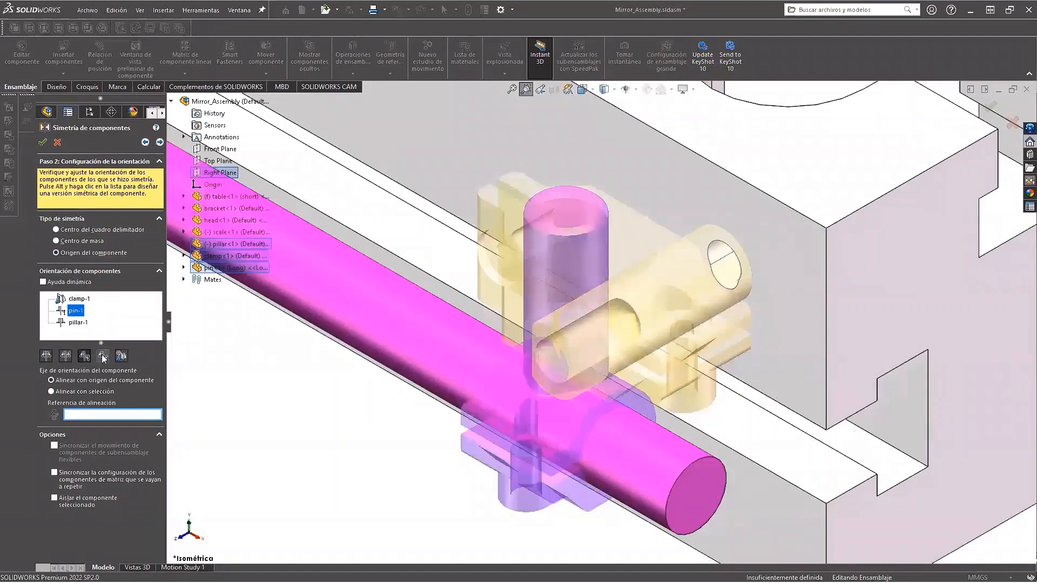
left_click(102, 355)
left_click(85, 357)
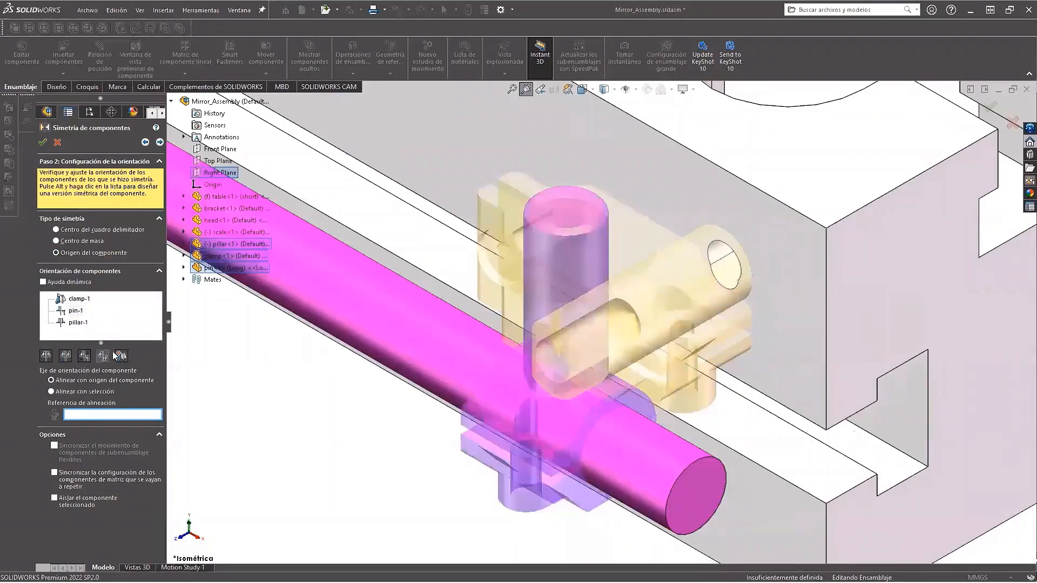
left_click(116, 355)
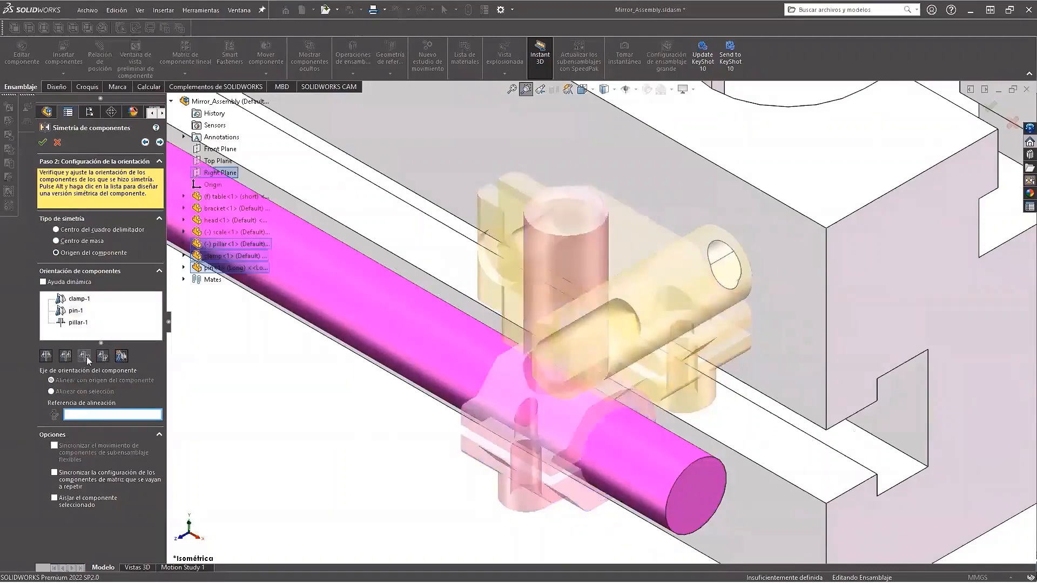
- Set pillar-1 to an opposite-hand version
left_click(75, 323)
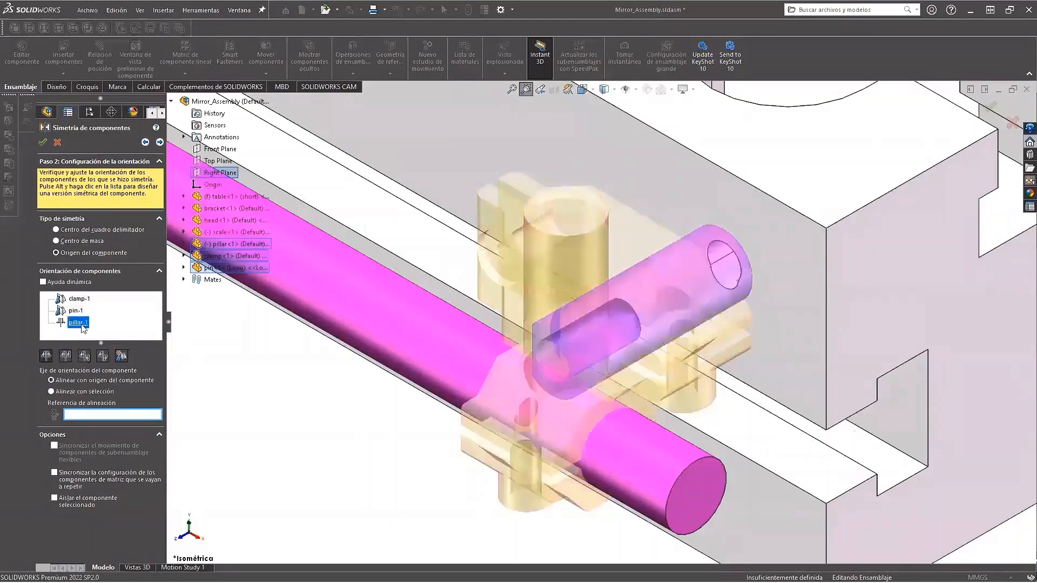
left_click(83, 355)
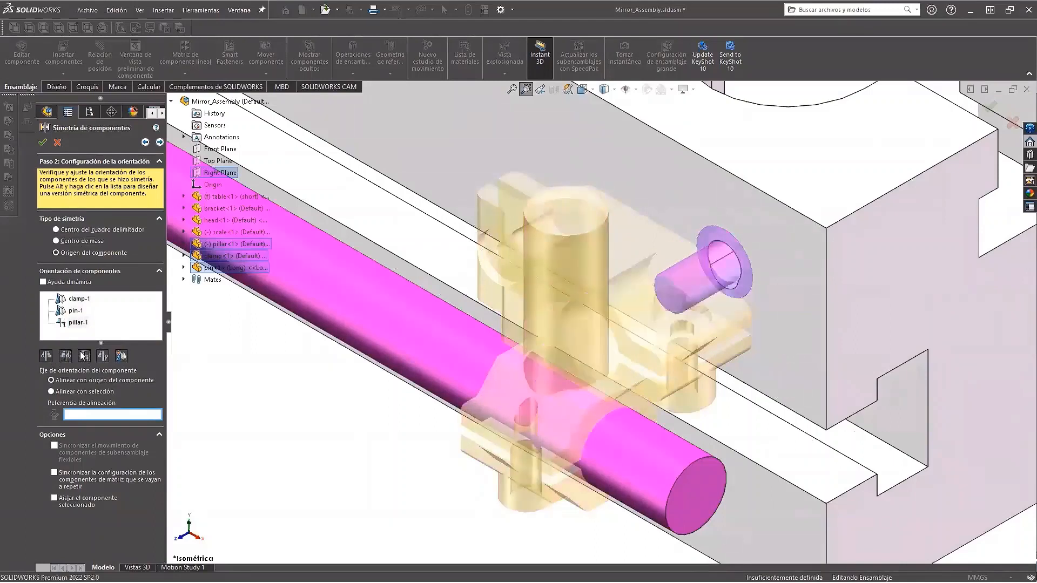
left_click(121, 355)
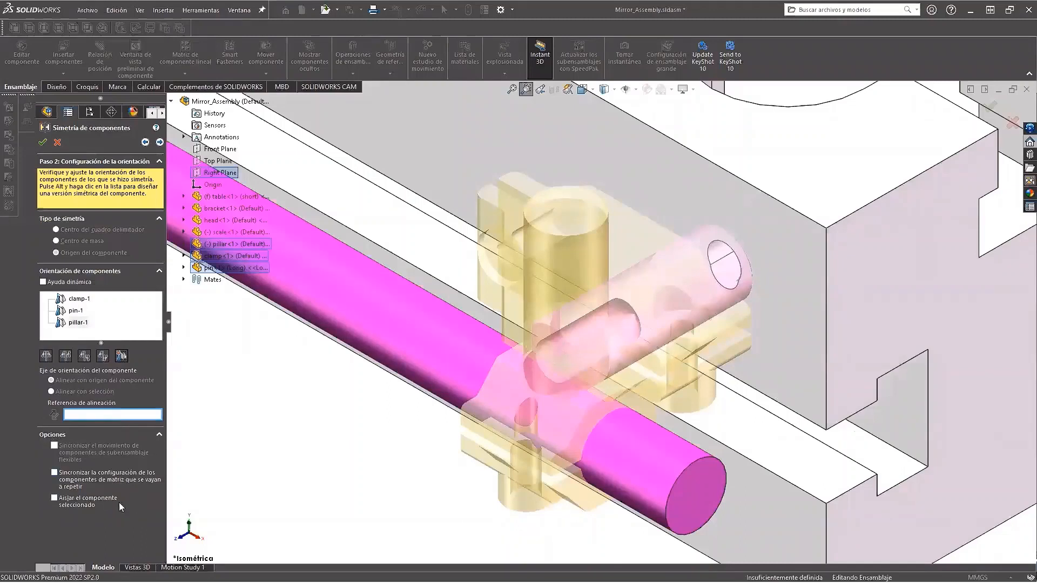
- Finish the mirror with new derived configurations in the existing files, accepting the default density and discarding unsaved document changes
left_click(159, 143)
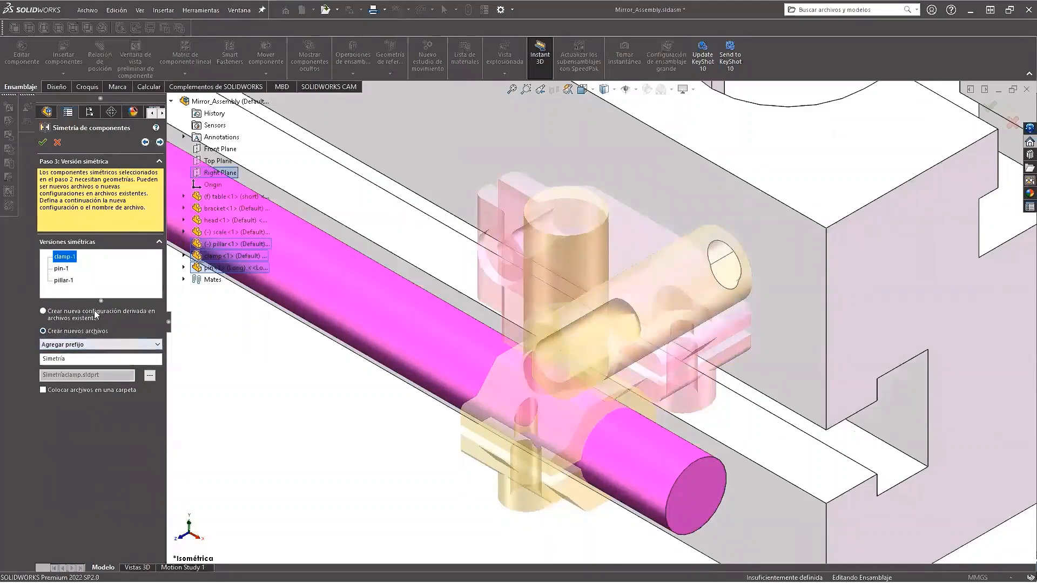
left_click(44, 311)
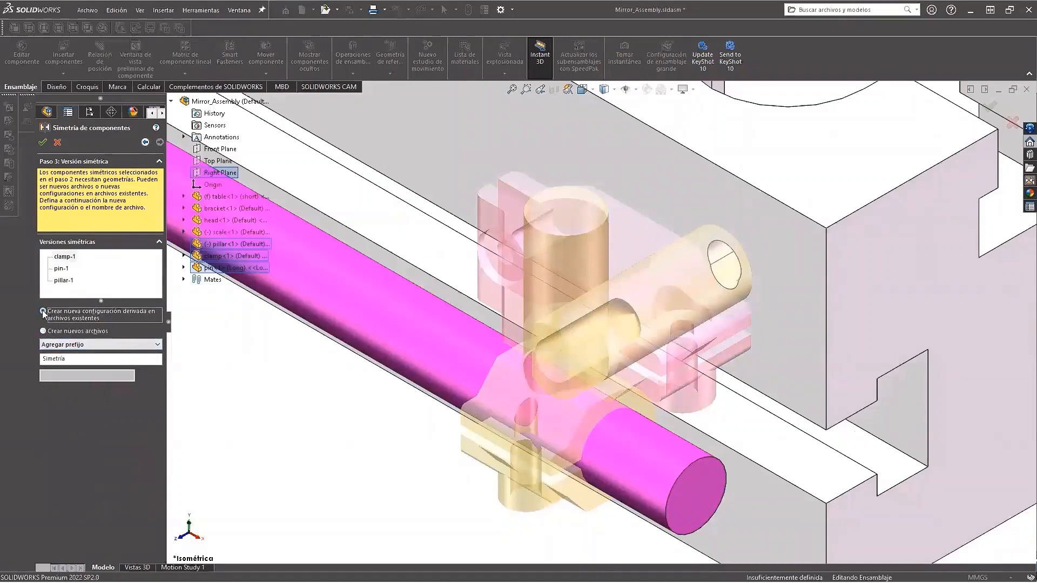
left_click(43, 143)
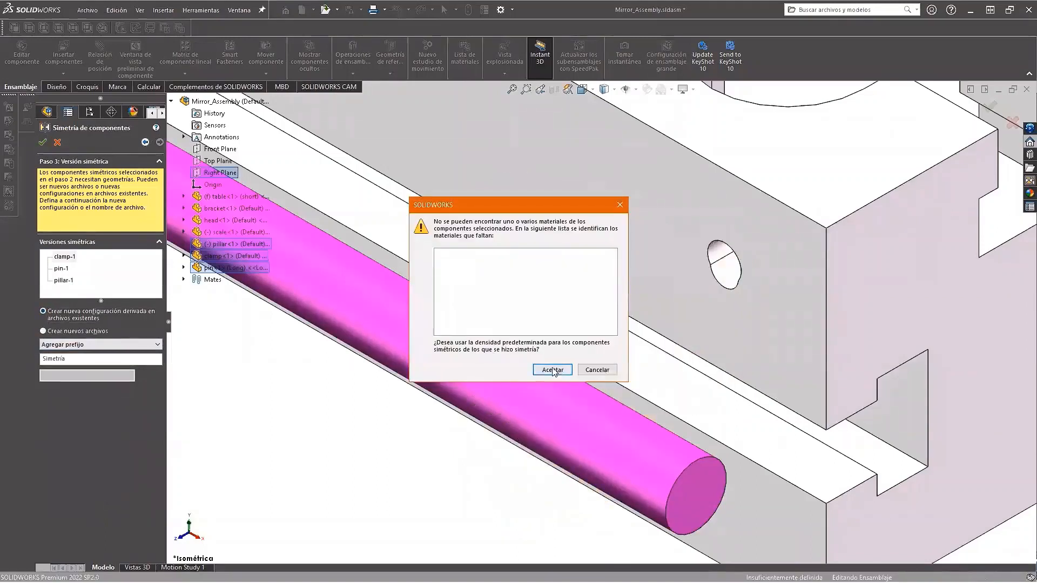
key("Return")
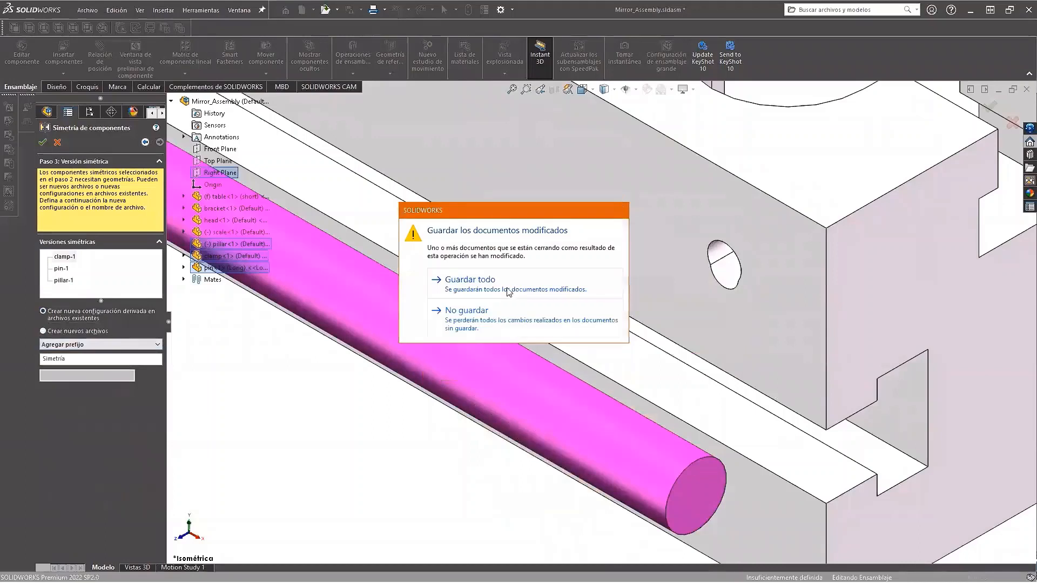
left_click(473, 321)
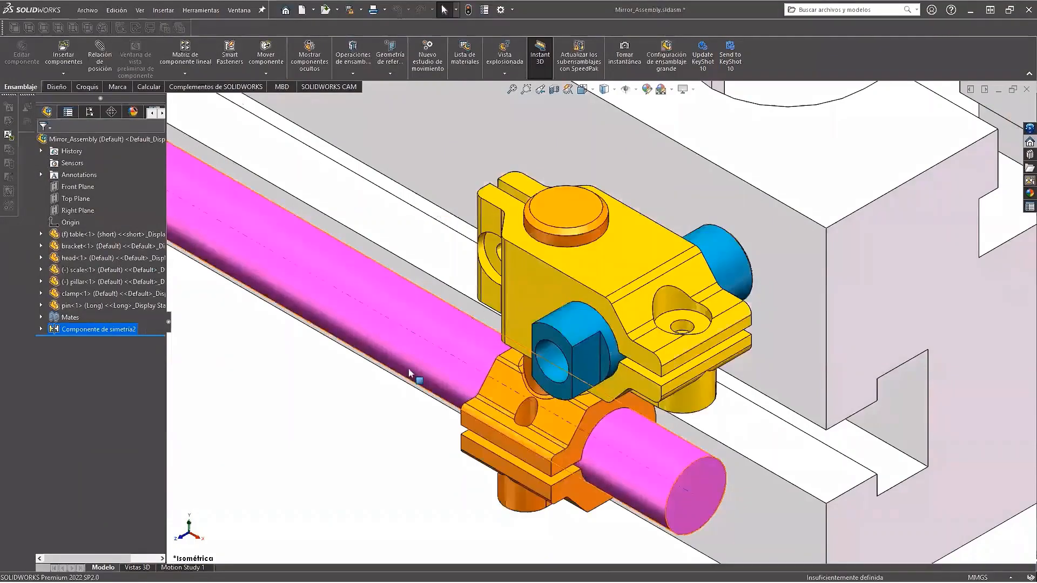
scroll(393, 373, "up", 5)
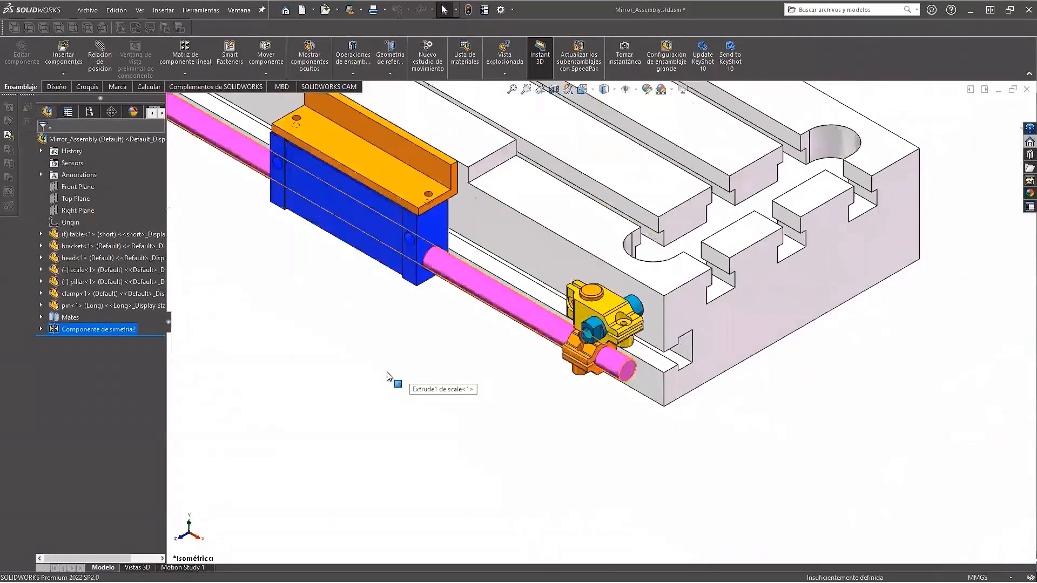
scroll(562, 216, "up", 4)
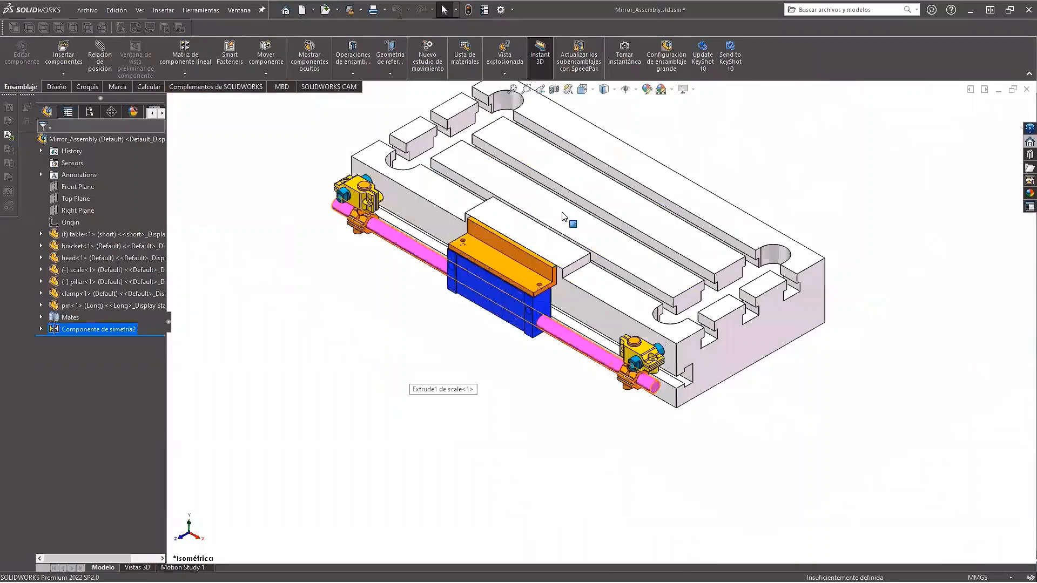
scroll(562, 216, "down", 4)
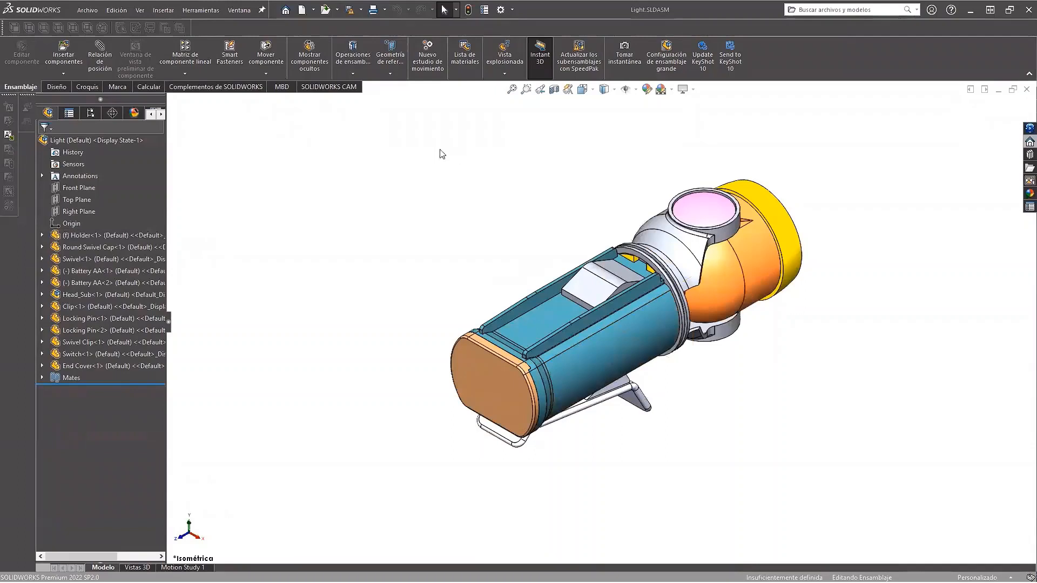
- Add a display state to the Light assembly and rename it Exterior
left_click(91, 112)
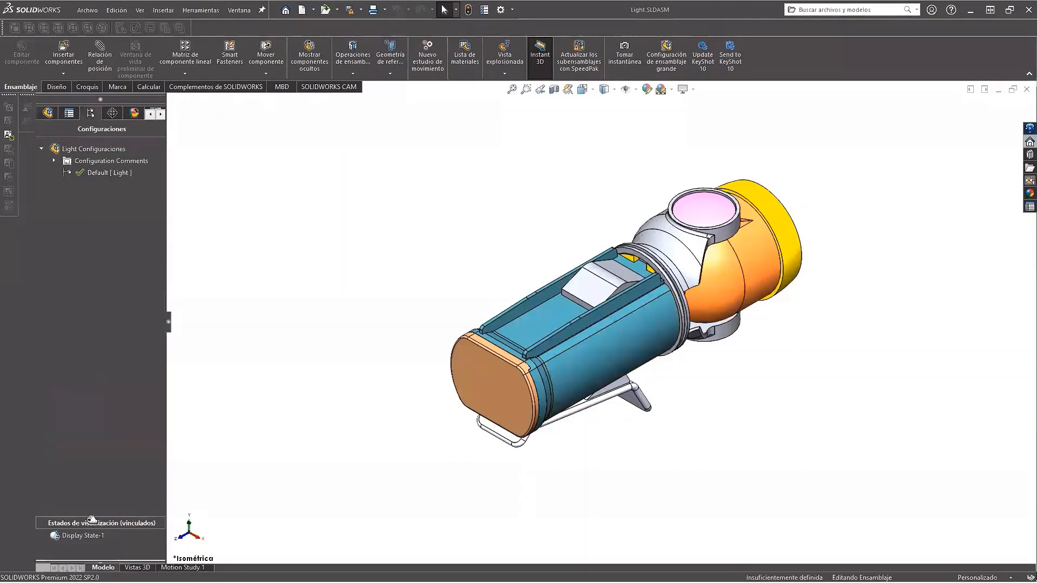
left_click_drag(91, 519, 101, 257)
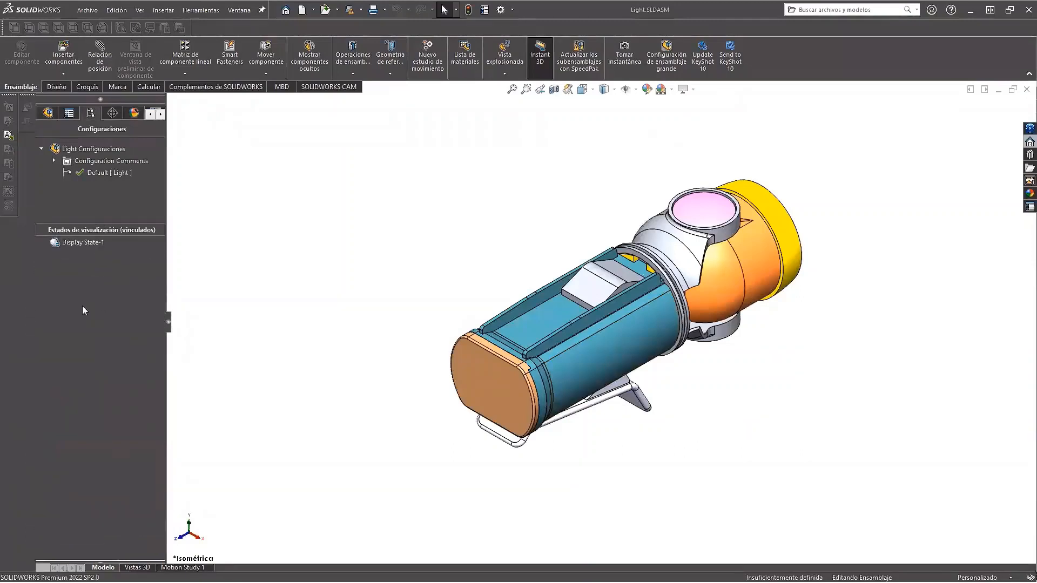
right_click(82, 245)
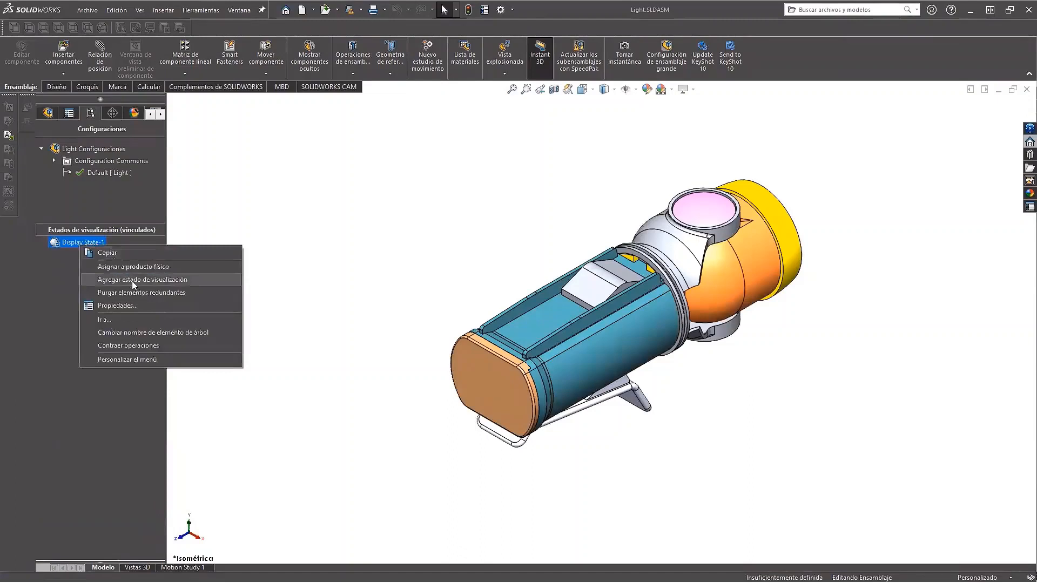
left_click(132, 280)
right_click(91, 253)
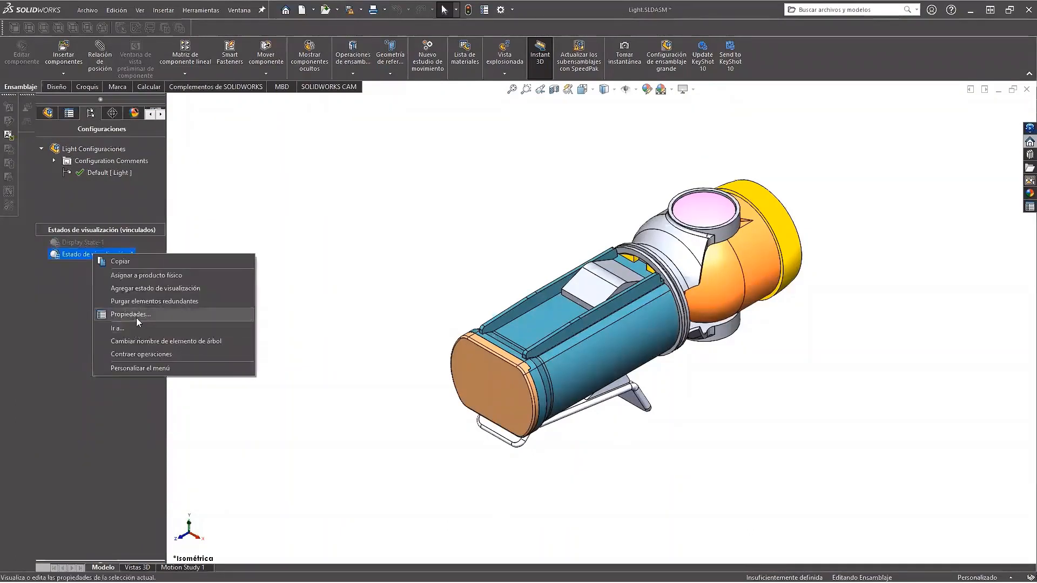
left_click(136, 341)
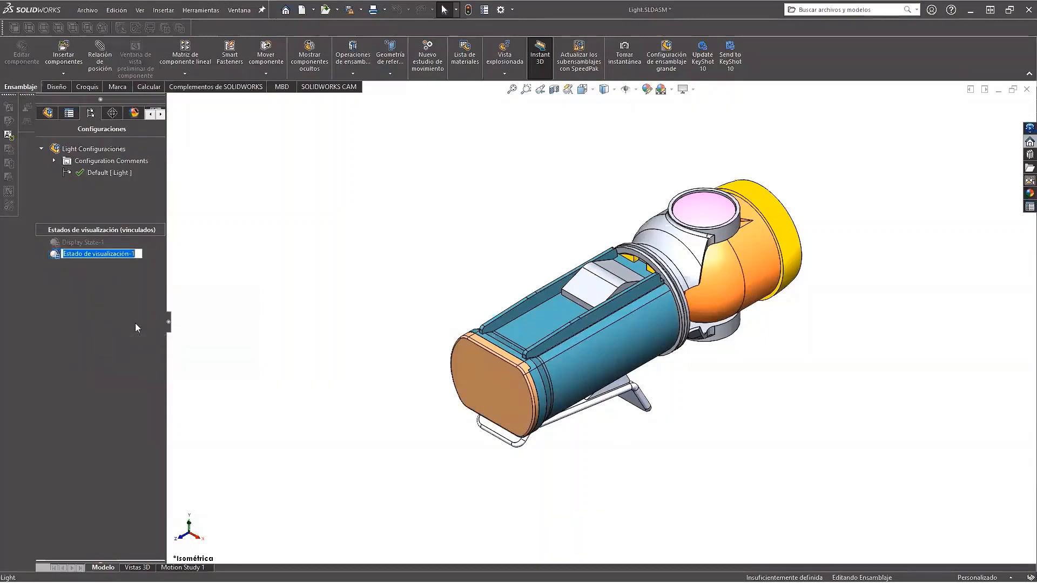
type("Exteri")
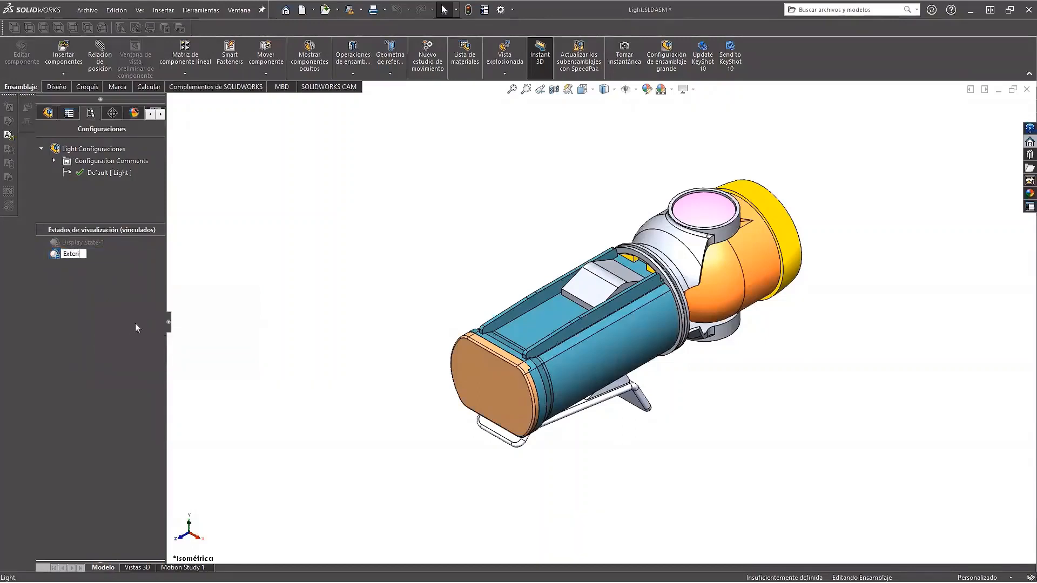
type("or")
left_click(337, 219)
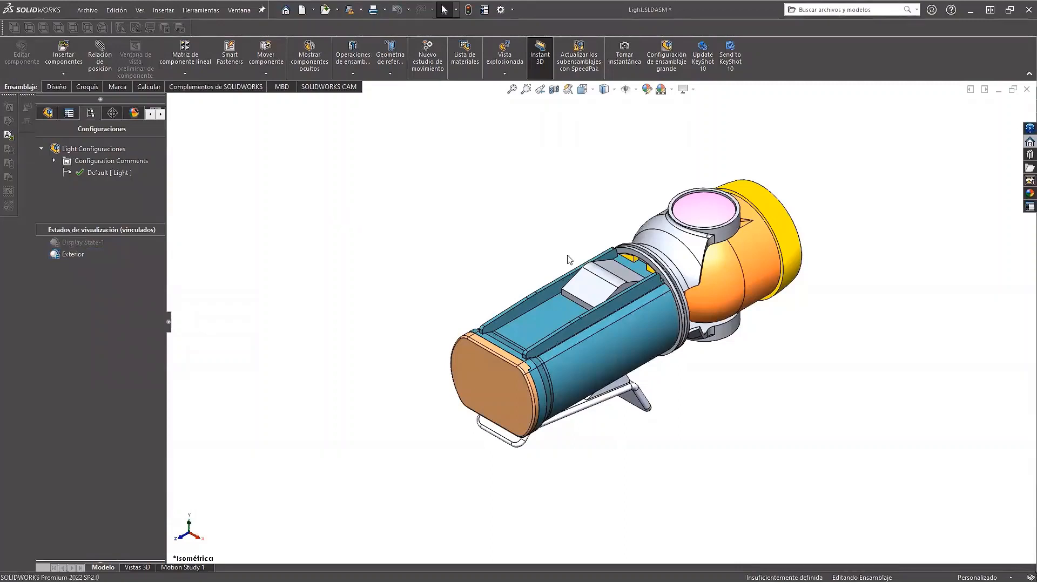
- Select the assembly's internal components, including both AA batteries, and hide them in the Exterior display state
left_click(639, 318)
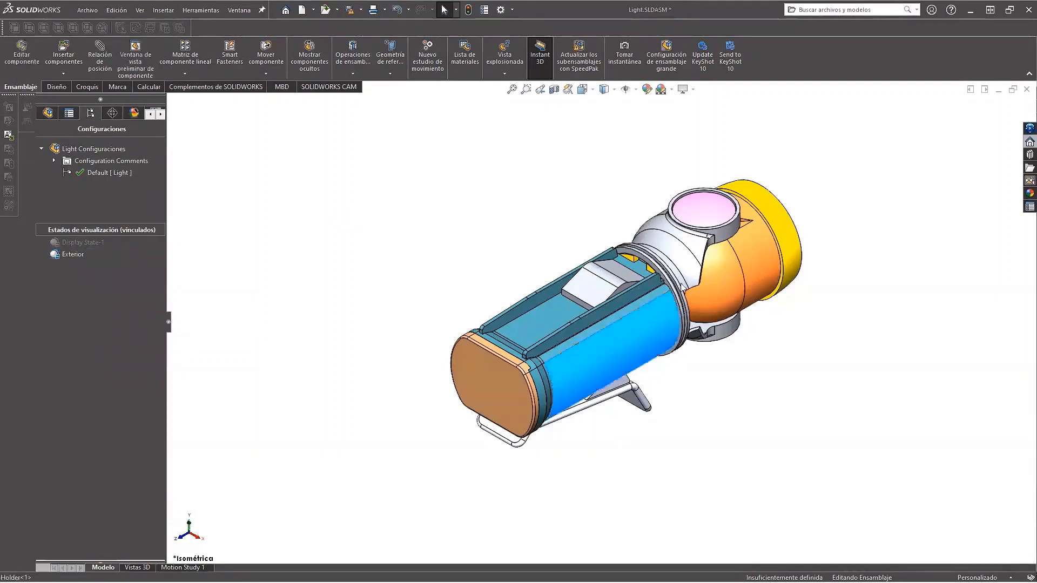
right_click(634, 319)
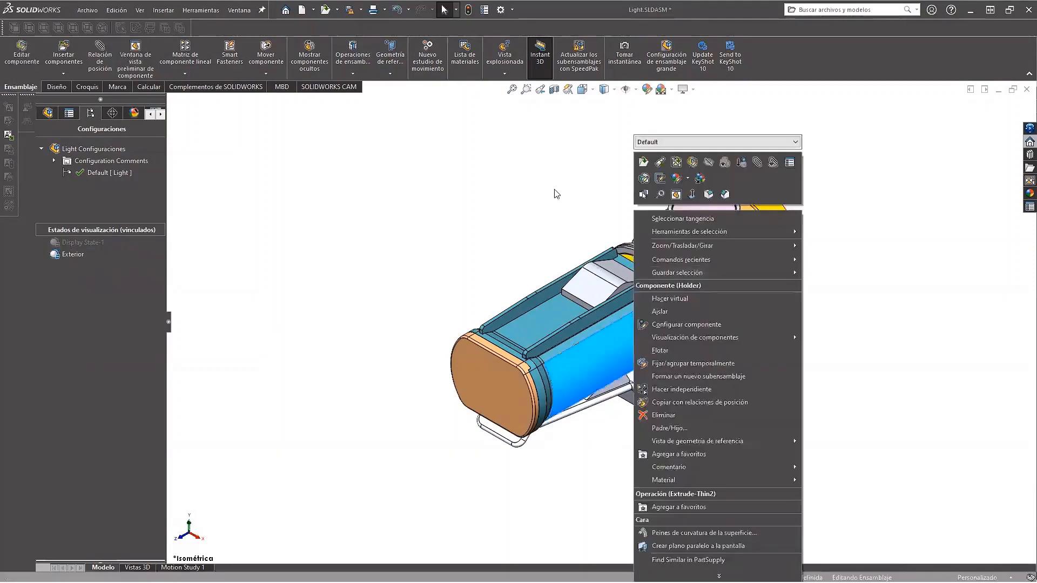
right_click(526, 189)
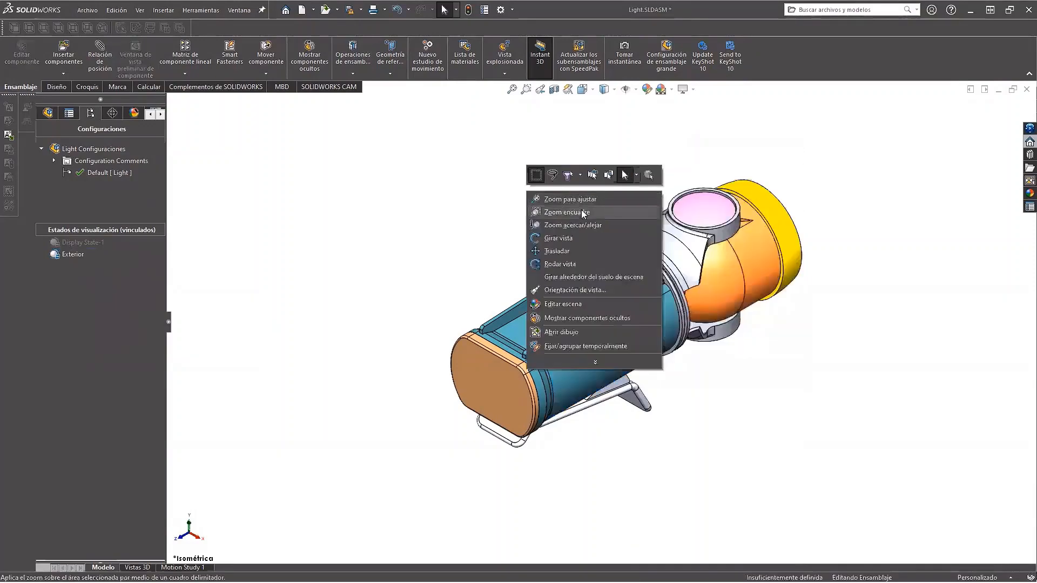
left_click(635, 175)
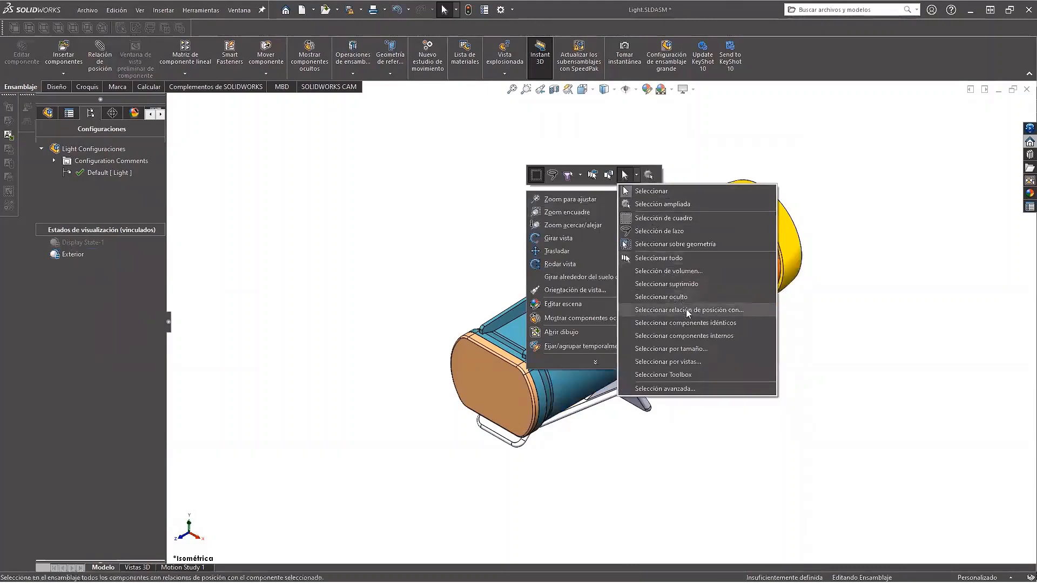
left_click(702, 336)
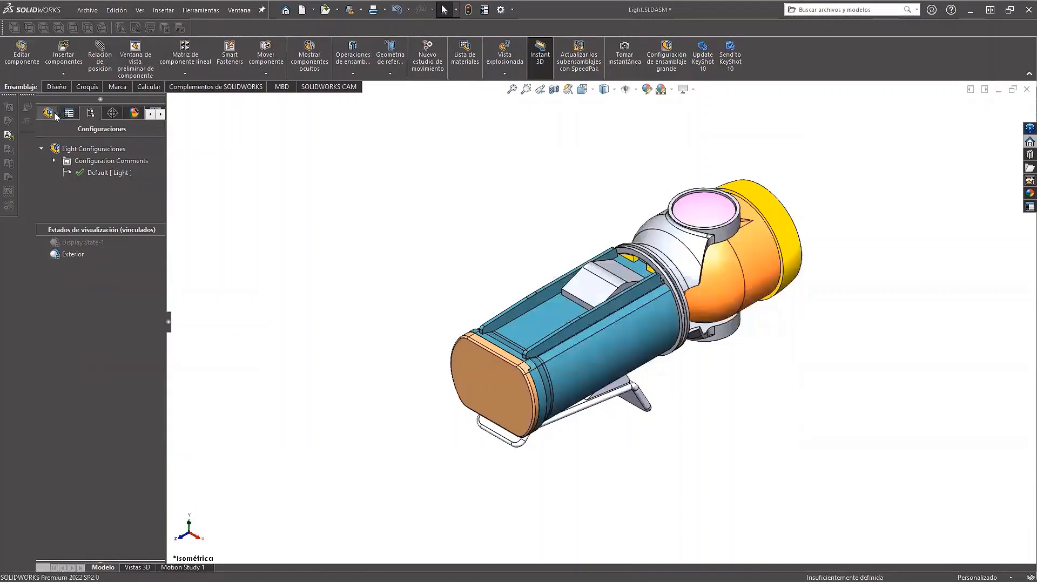
left_click(54, 113)
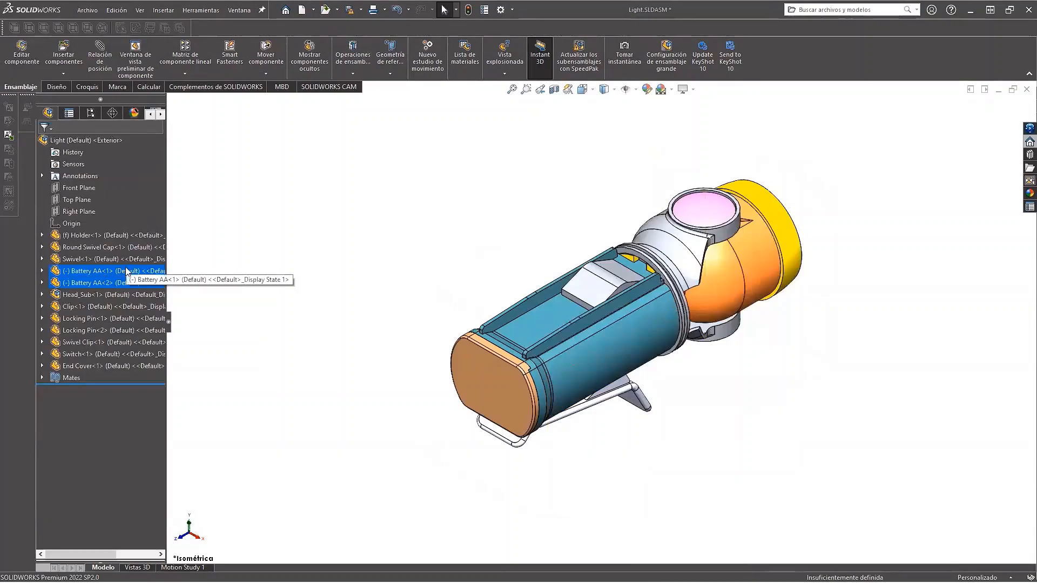
left_click(90, 112)
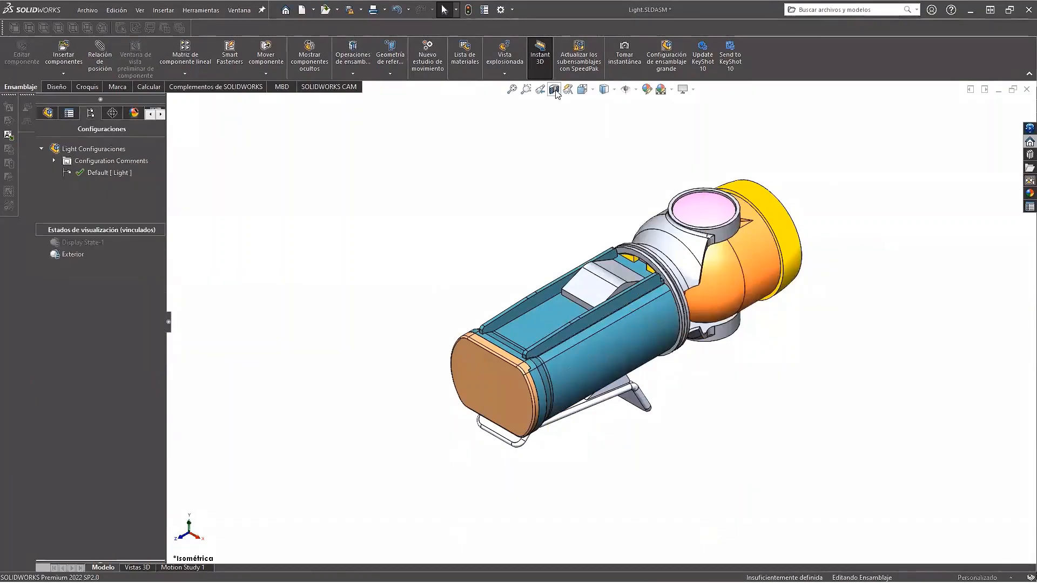
- Cut the assembly with a lengthwise section view to inspect its interior in the Exterior display state
left_click(555, 90)
left_click(77, 335)
left_click(92, 335)
left_click(43, 142)
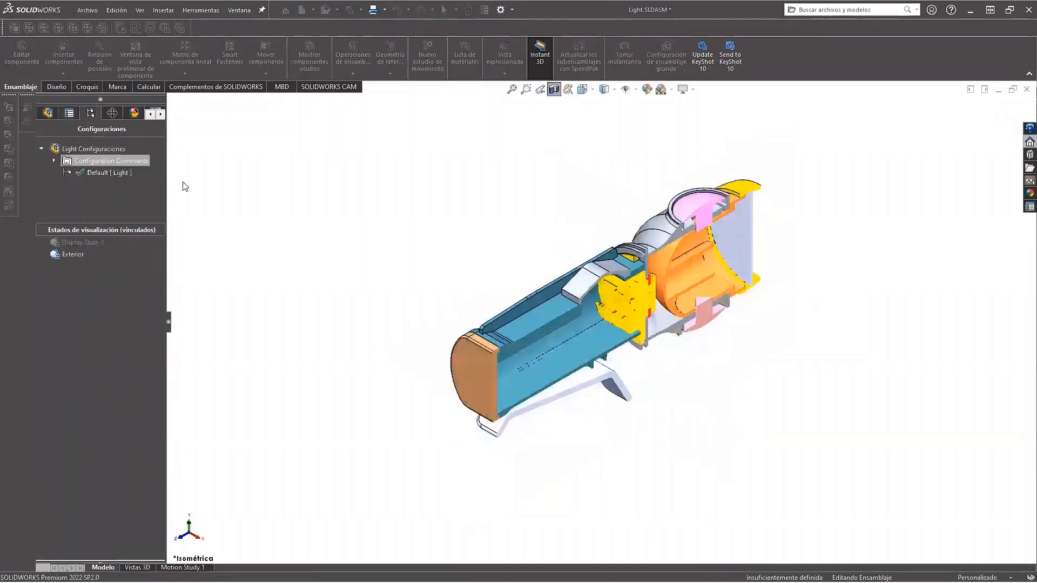
middle_click_drag(593, 331, 577, 256)
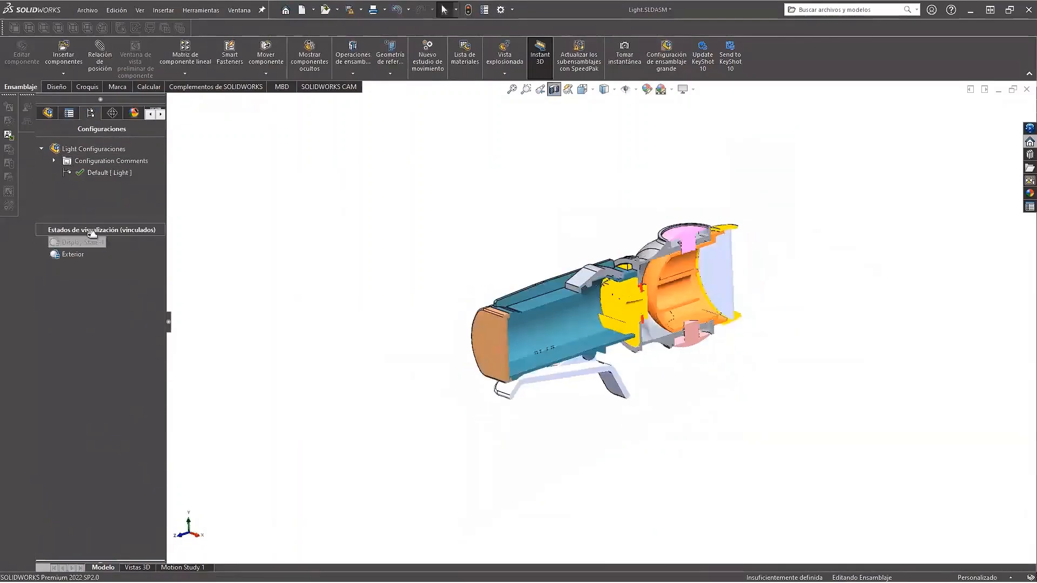
- Compare the sectioned flashlight's interior in Display State-1 and Exterior
double_click(82, 242)
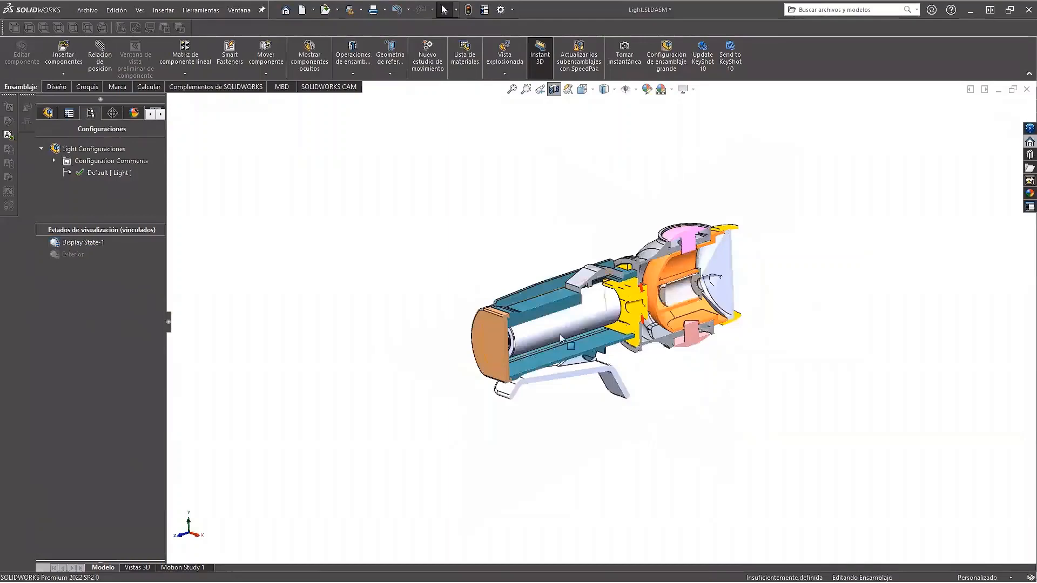
scroll(560, 334, "down", 3)
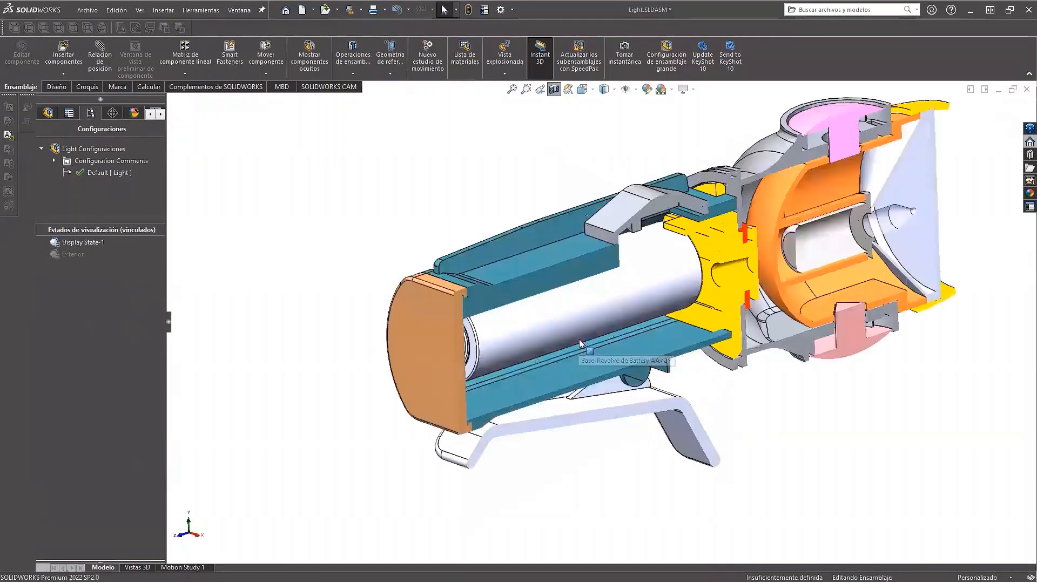
scroll(578, 339, "up", 2)
left_click(62, 147)
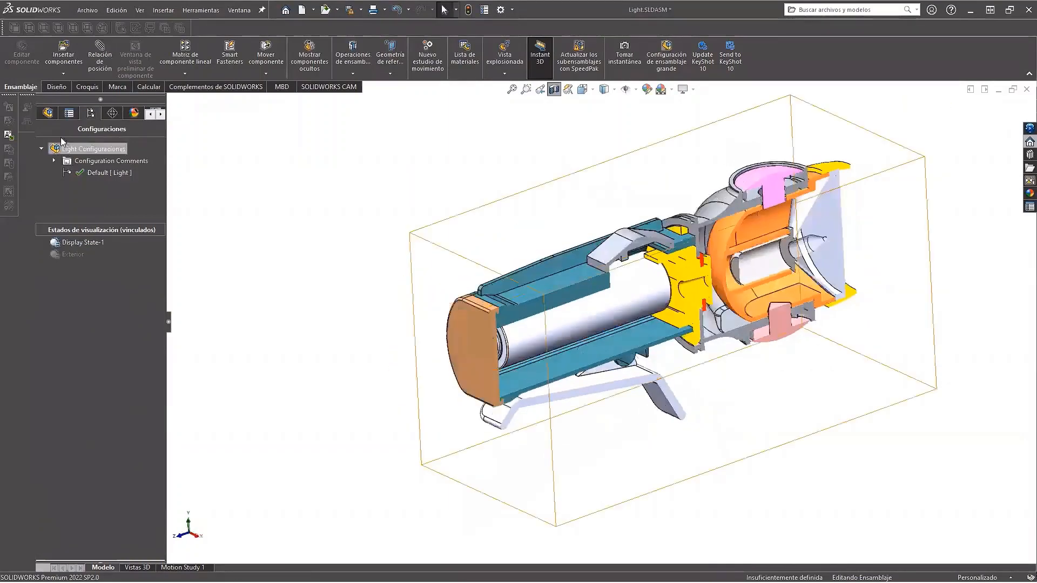
left_click(70, 255)
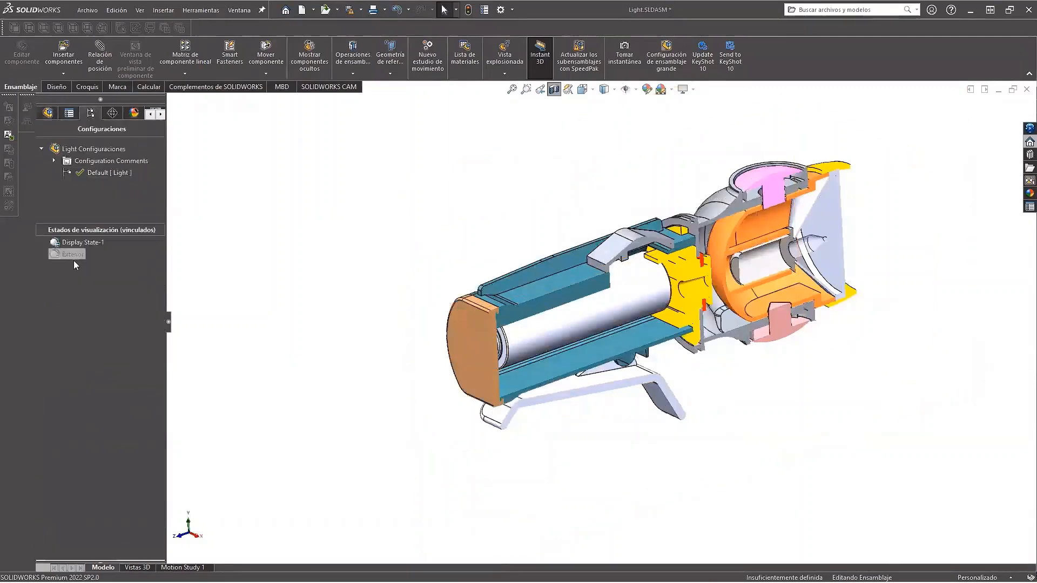
left_click(47, 112)
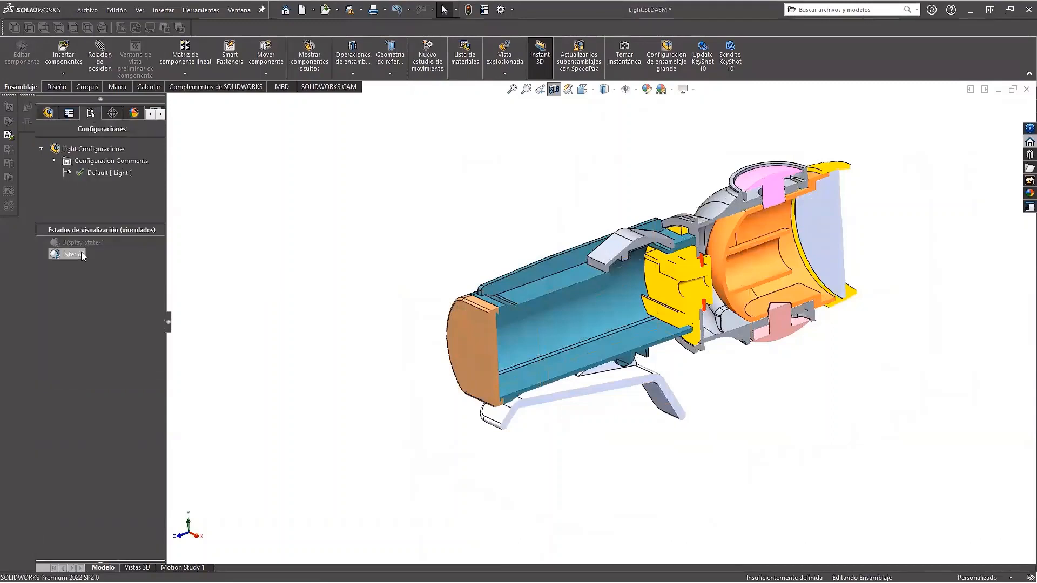
- Reactivate Display State-1 and turn off the section view
left_click(80, 243)
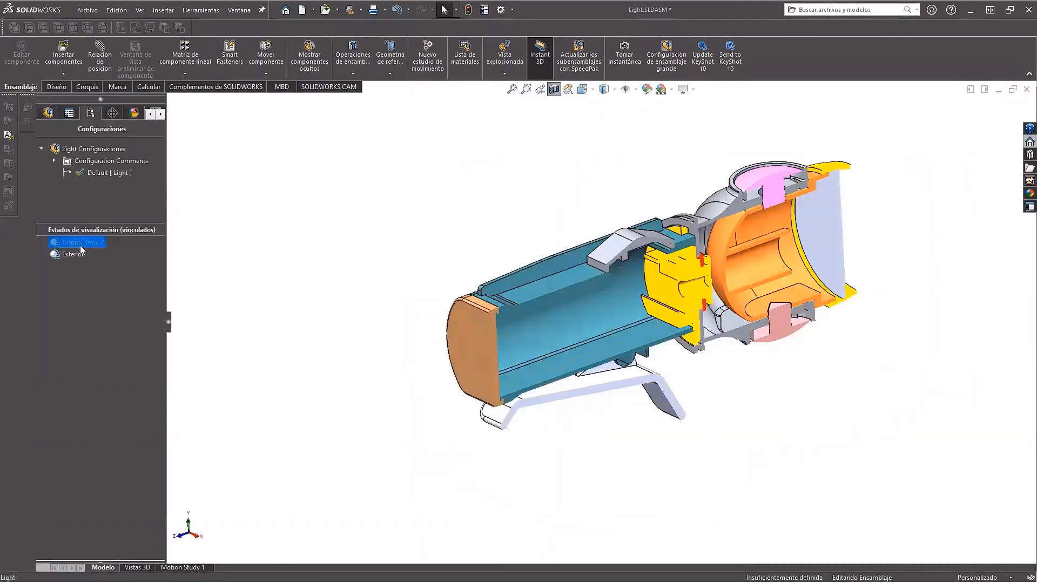
double_click(80, 244)
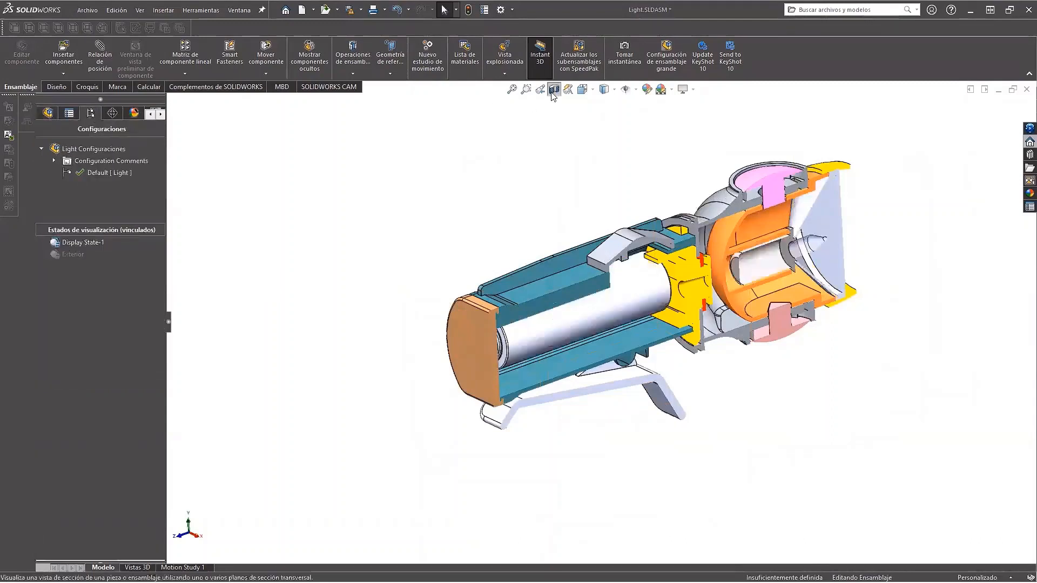
left_click(554, 89)
- Add another display state based on Display State-1 and rename it Foco
right_click(94, 242)
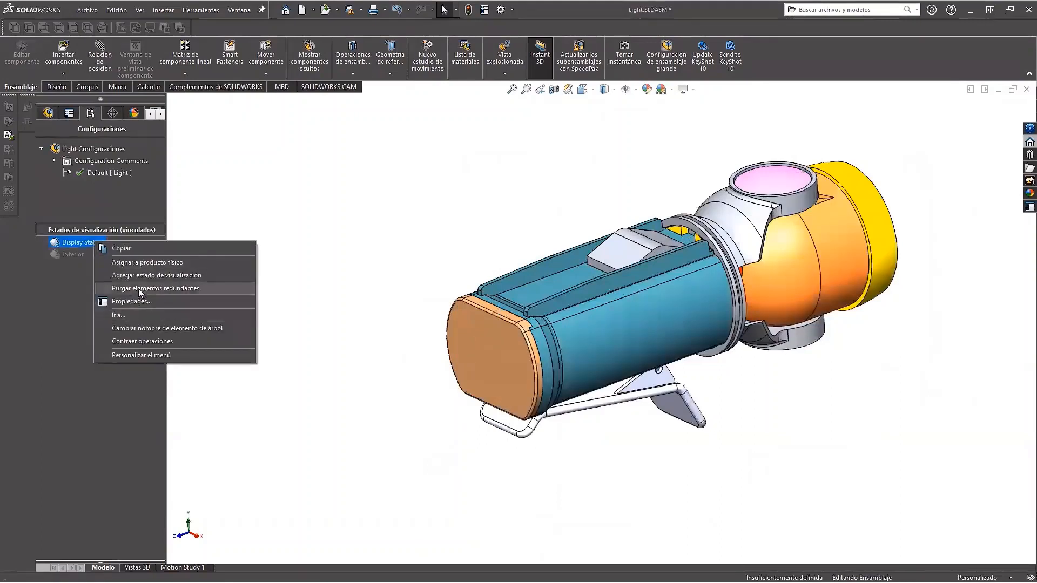
left_click(142, 272)
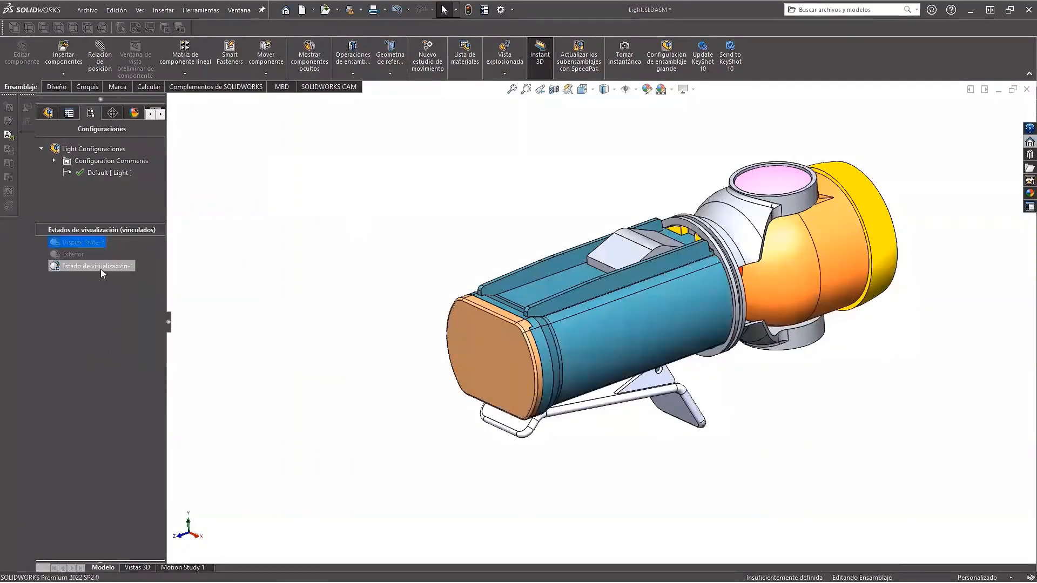
right_click(101, 269)
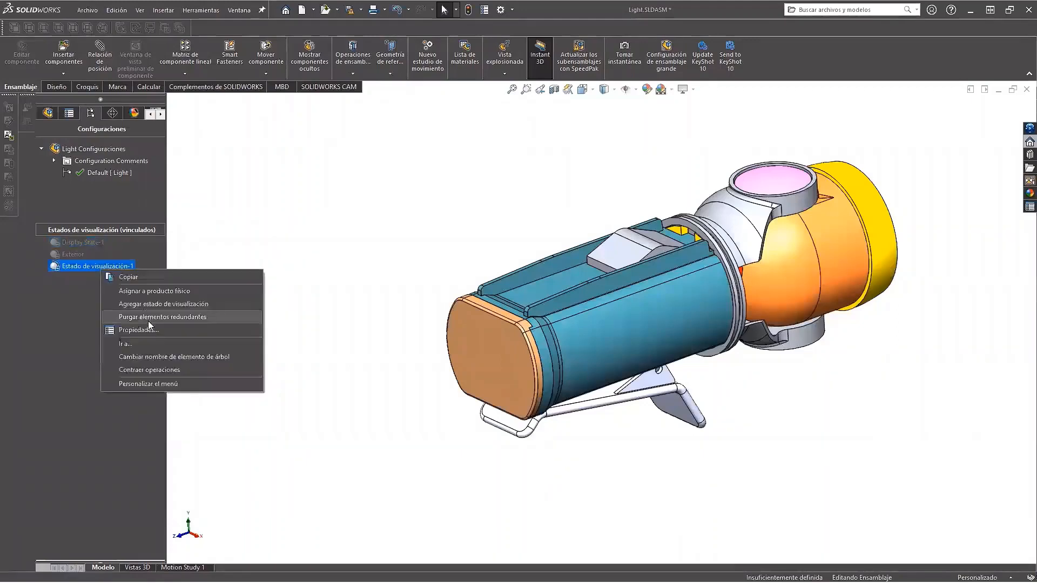
left_click(164, 356)
type("Foco")
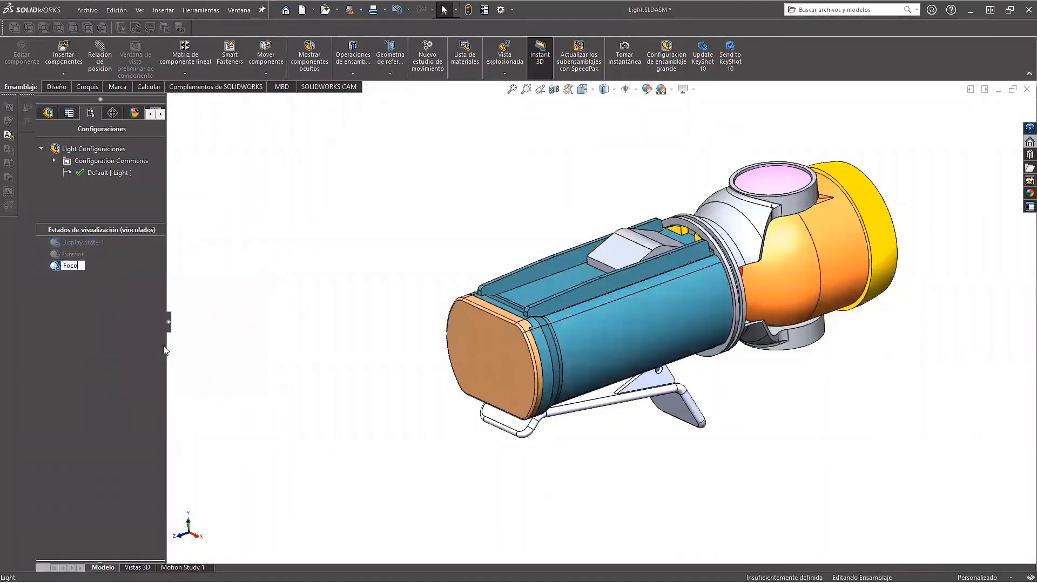
left_click(265, 315)
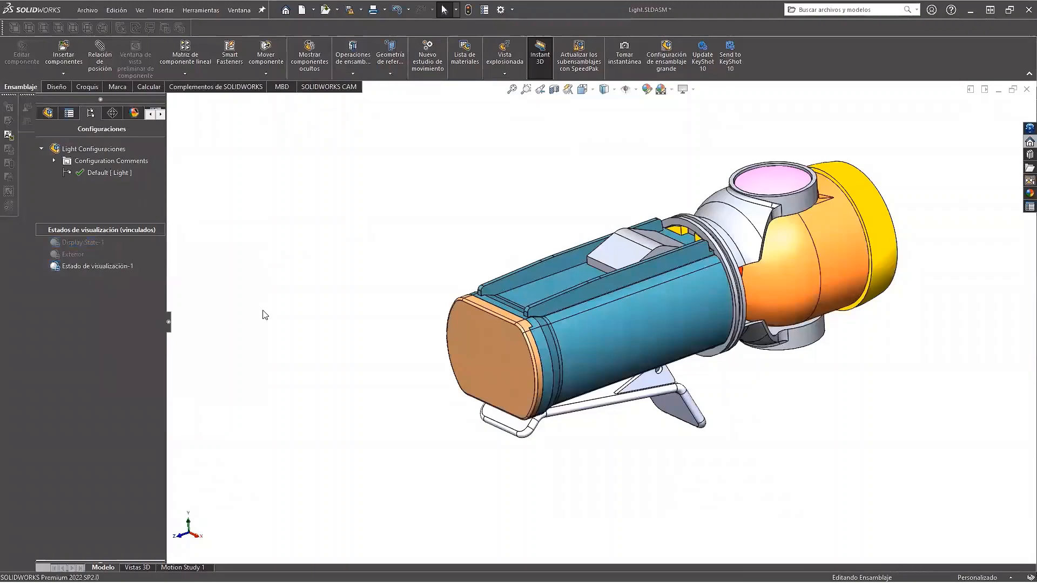
- In the Foco display state, box-select the lamp head components, invert the selection and hide all the remaining body components
scroll(604, 313, "down", 3)
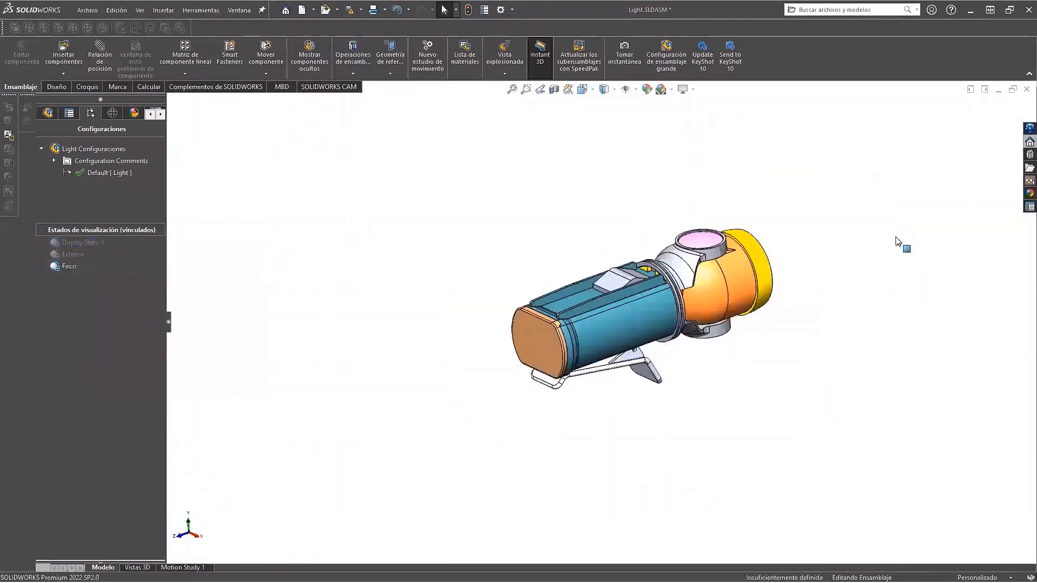
scroll(896, 241, "up", 2)
scroll(897, 243, "up", 1)
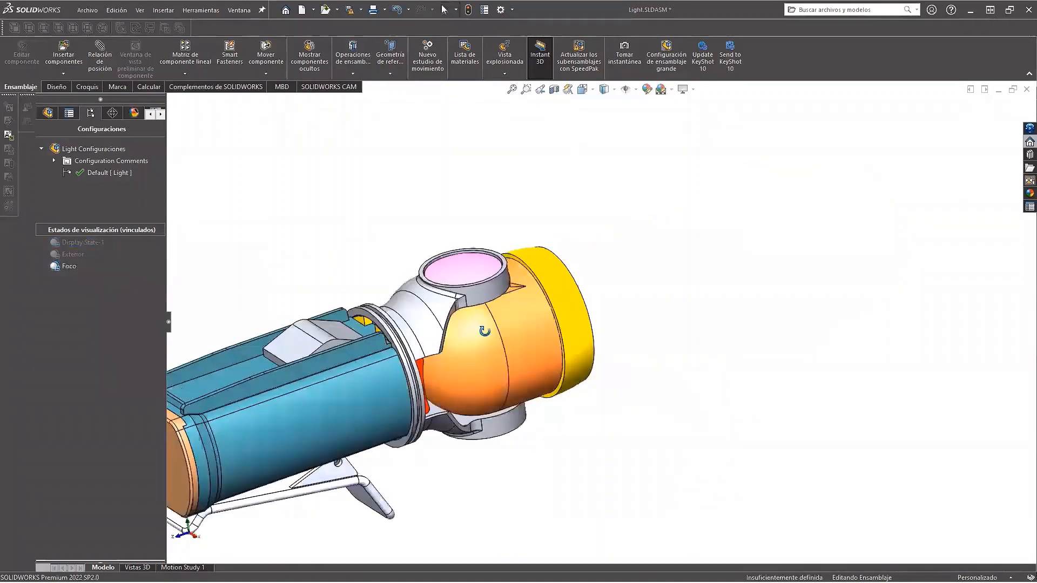
middle_click_drag(484, 331, 497, 340)
left_click_drag(666, 509, 448, 226)
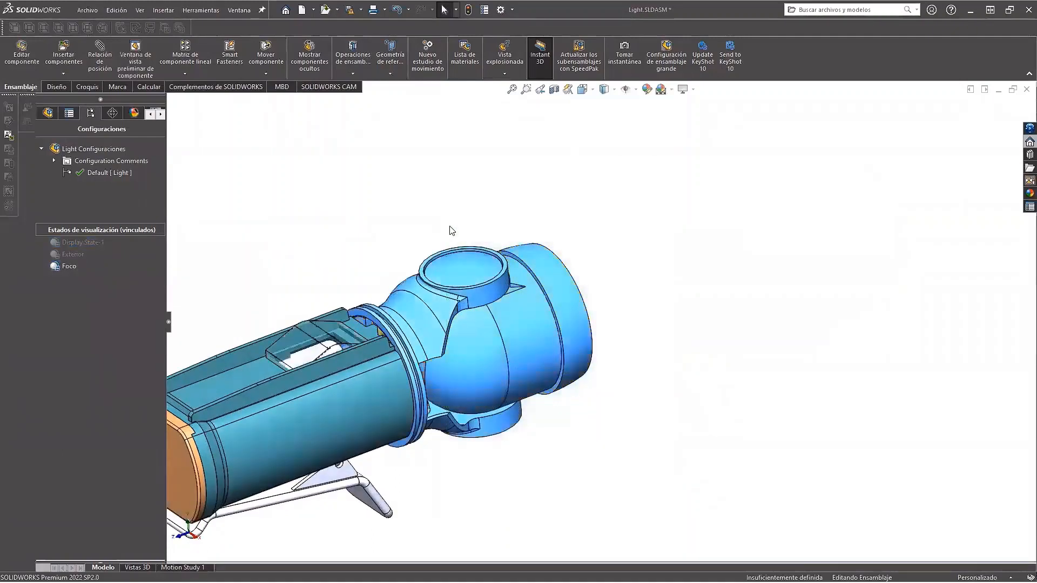
scroll(503, 333, "up", 2)
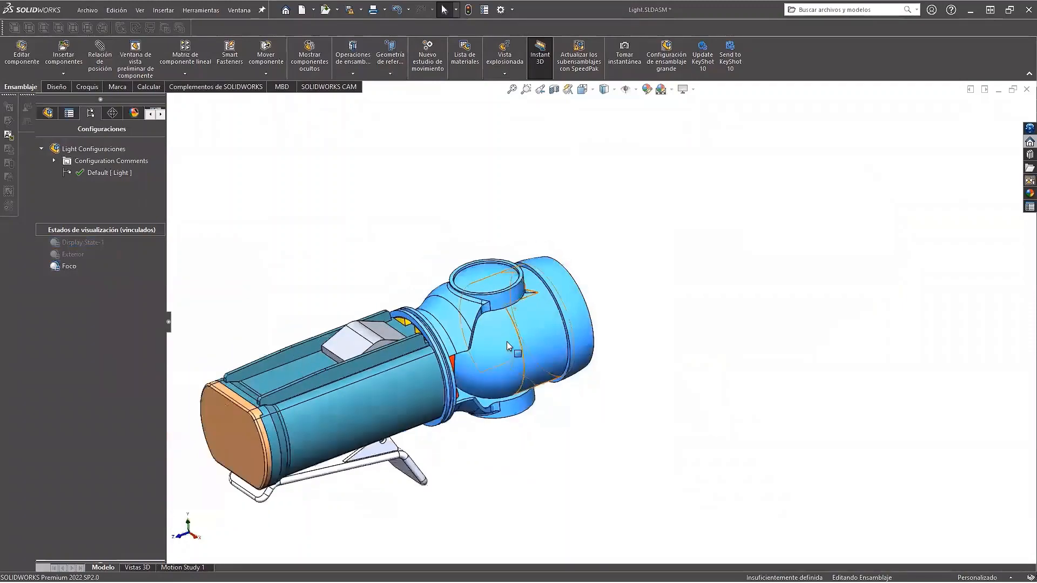
scroll(506, 343, "up", 2)
scroll(507, 343, "down", 2)
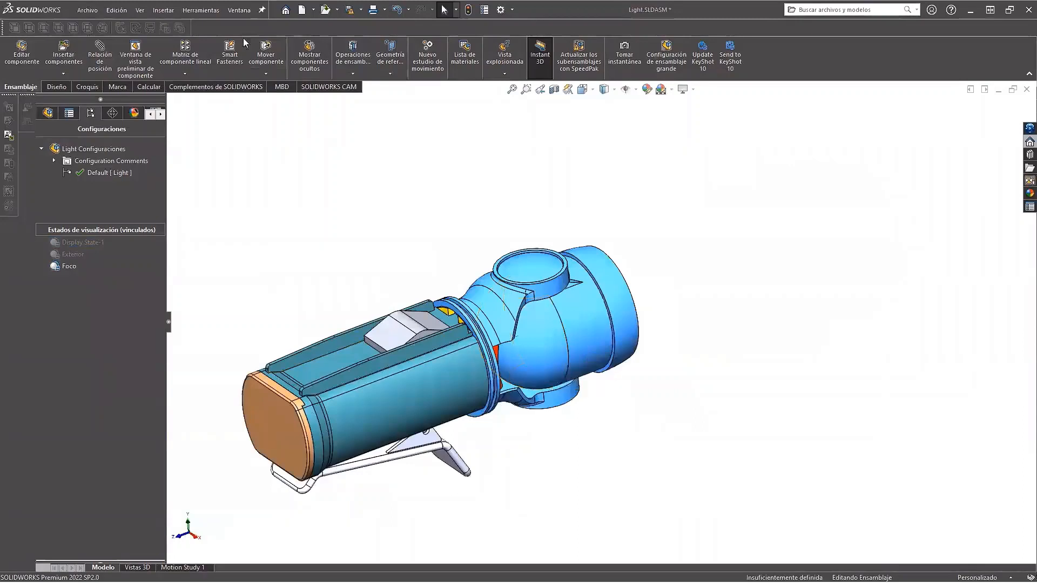
left_click(162, 11)
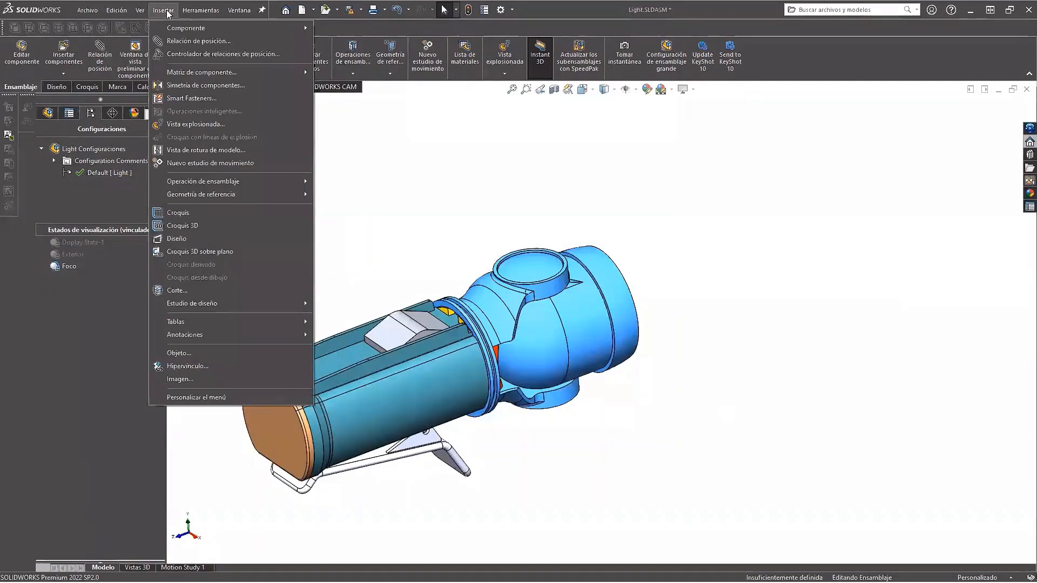
mouse_move(200, 9)
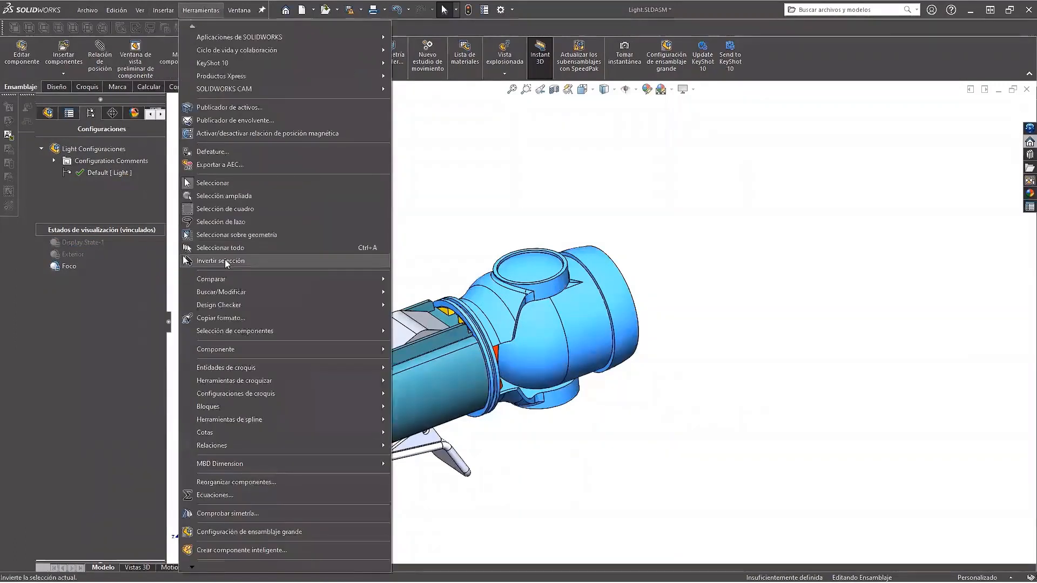
left_click(225, 261)
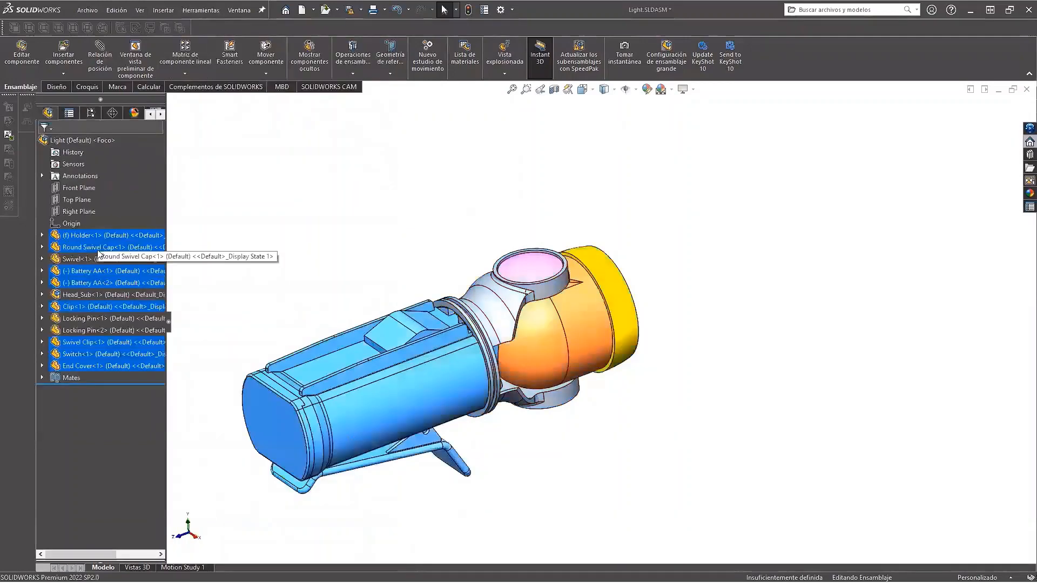
right_click(113, 240)
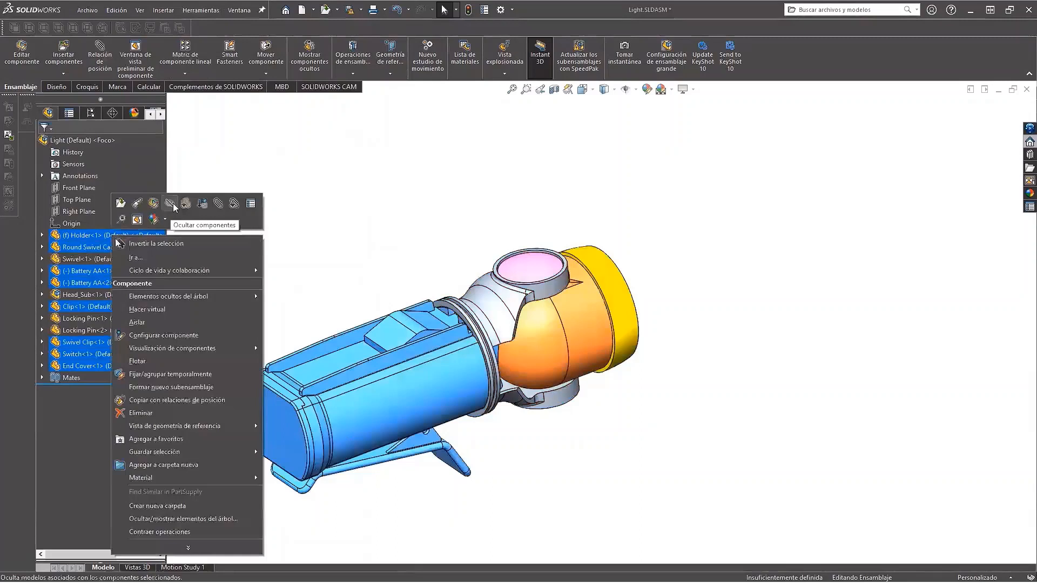
left_click(171, 203)
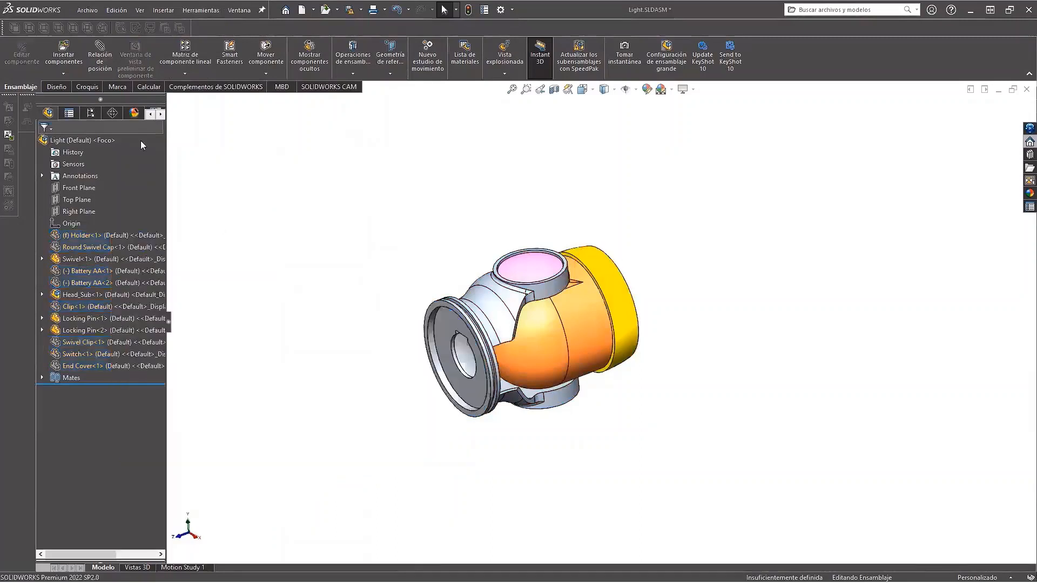
- Activate Display State-1, add another display state based on it and rename the new one Cuerpo
left_click(93, 114)
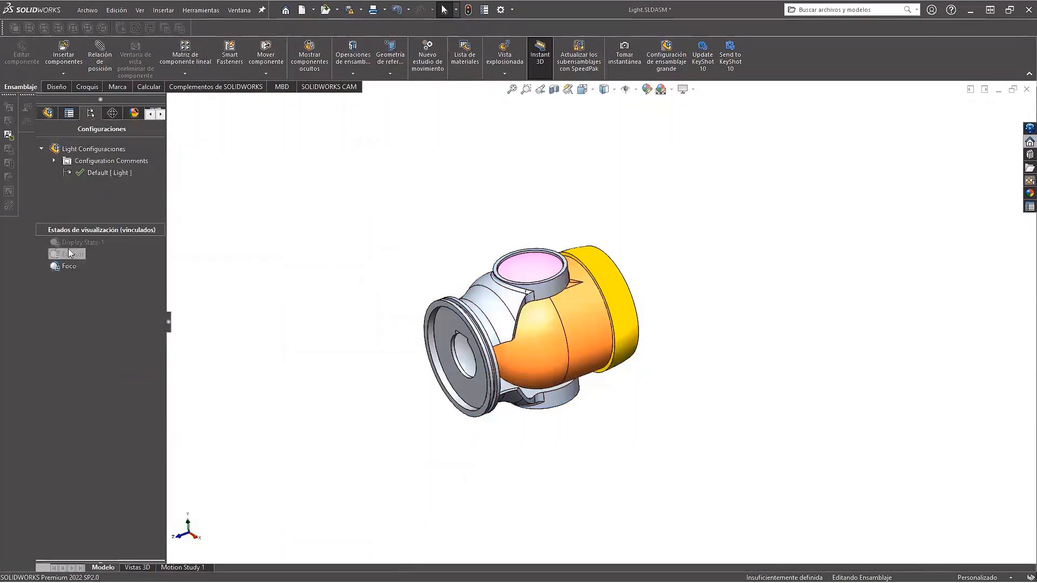
double_click(71, 246)
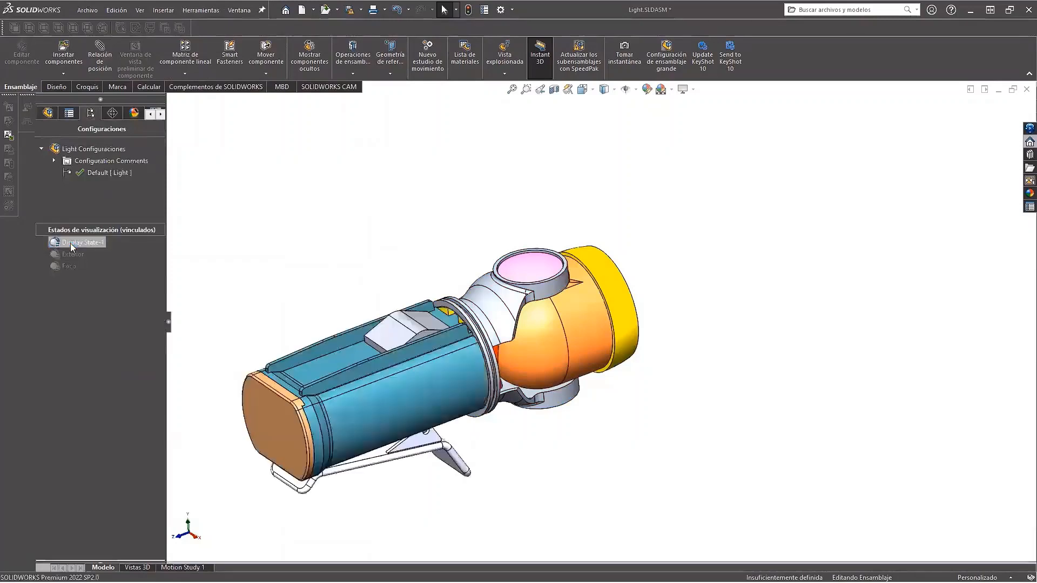
left_click(70, 247)
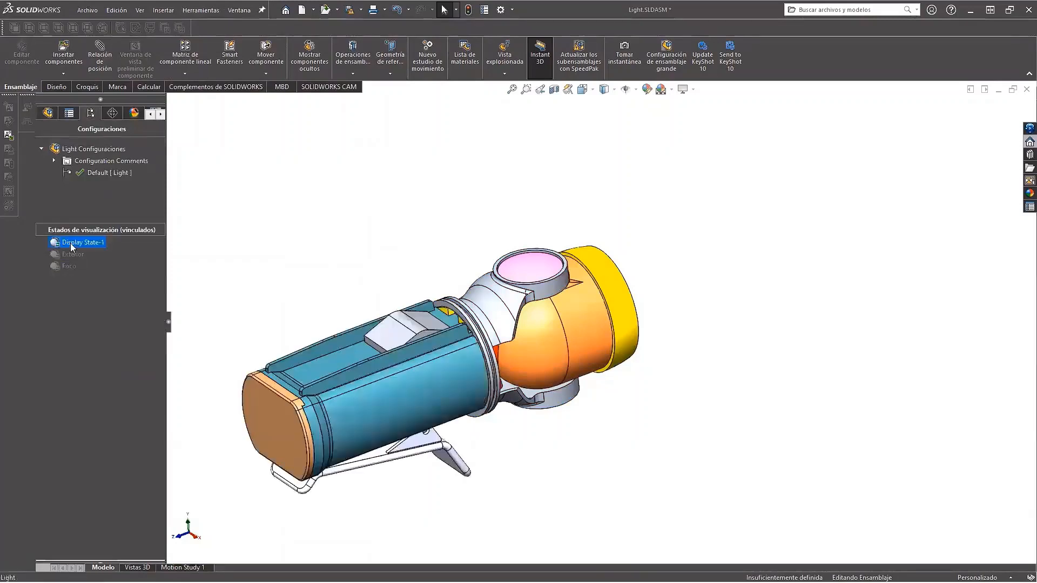
right_click(72, 248)
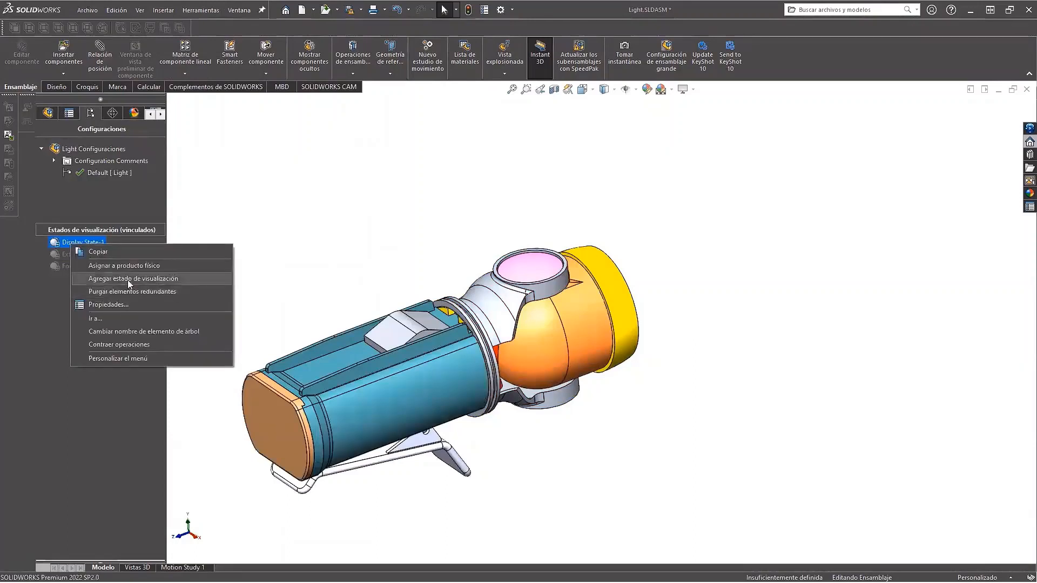
left_click(127, 278)
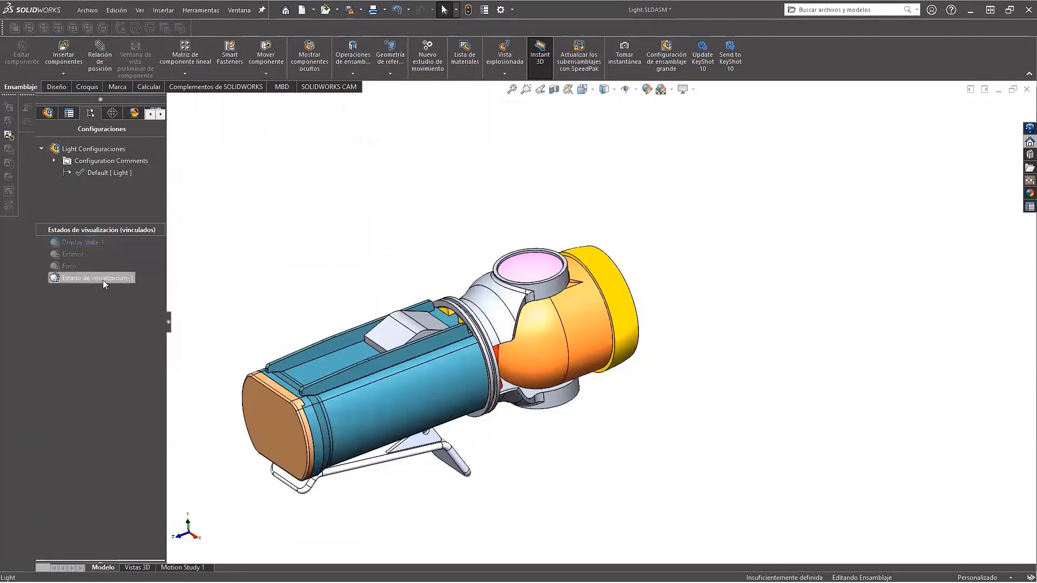
right_click(104, 283)
left_click(152, 368)
type("C")
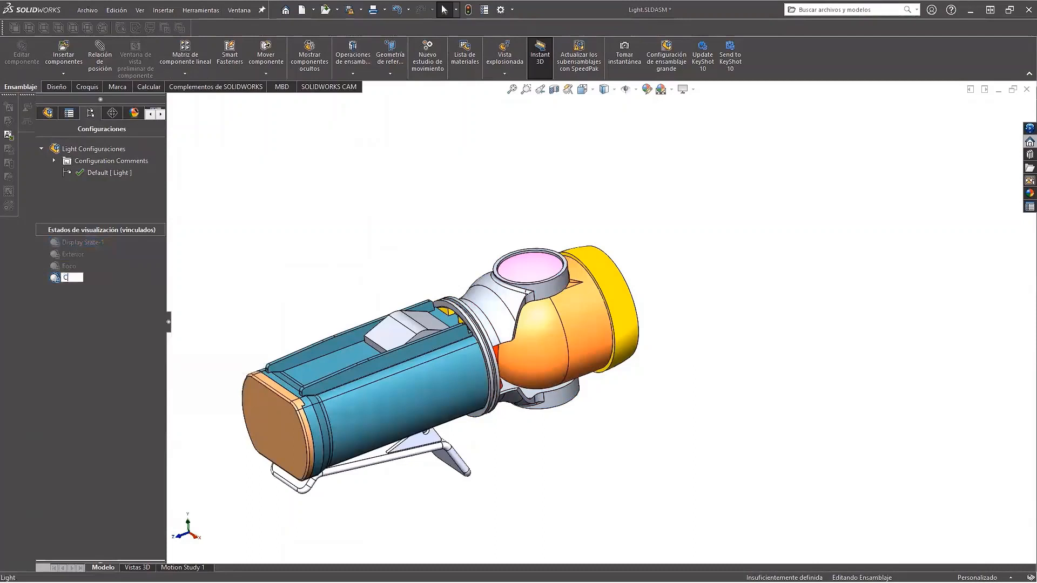
type("uerpo")
key("Return")
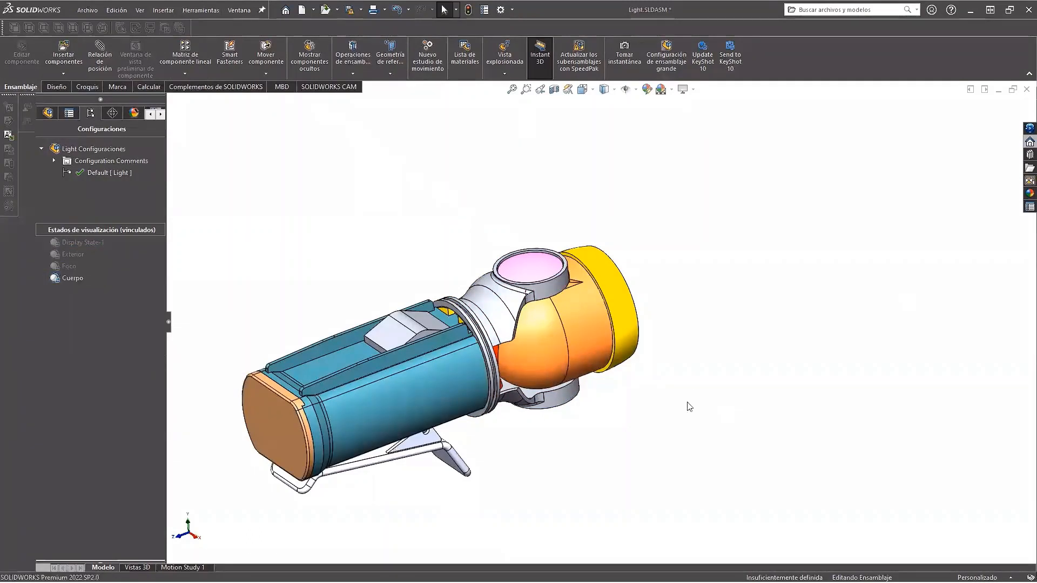
- Hide the lamp head components, including the Swivel and both Locking Pins, in the Cuerpo display state
left_click(567, 348)
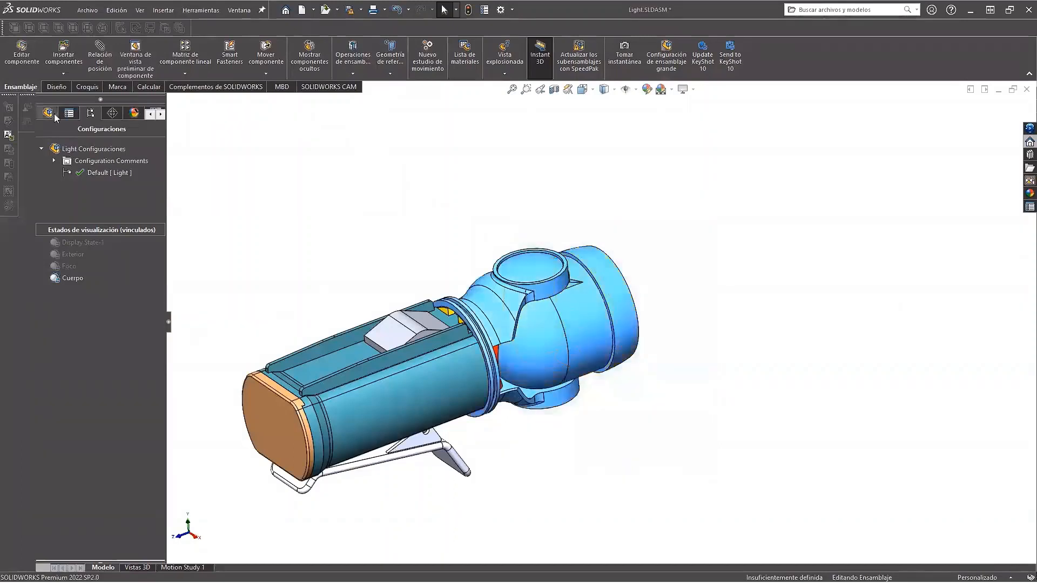
left_click(49, 113)
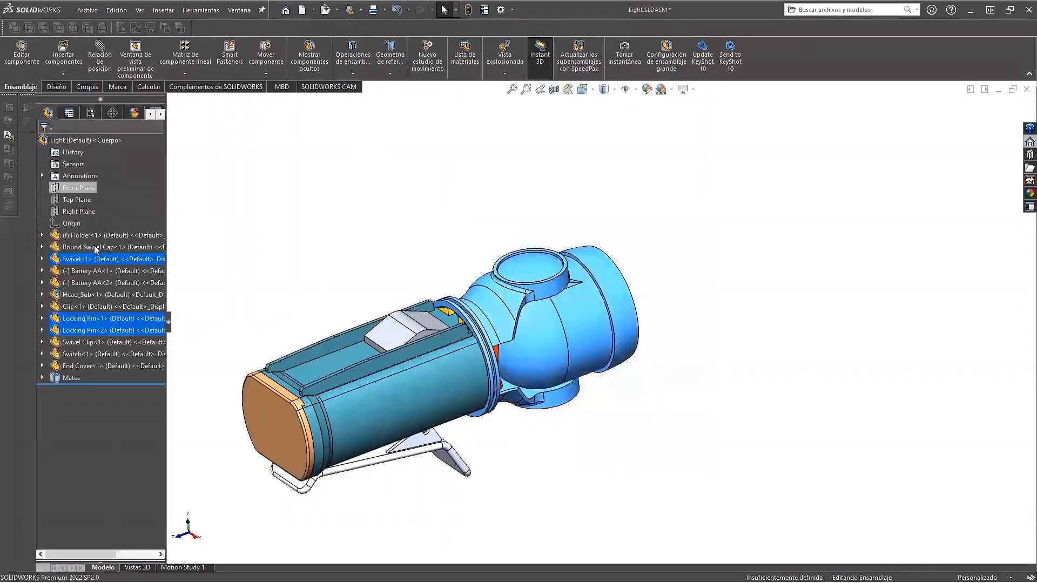
left_click(146, 223)
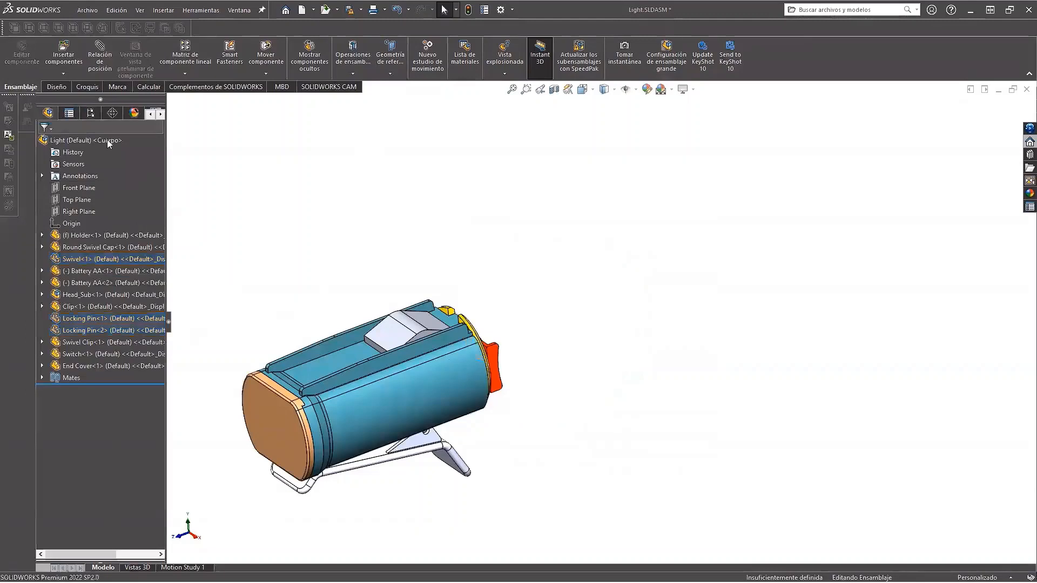
- Compare component visibility across the Foco, Display State-1, Exterior and Cuerpo display states, ending with Cuerpo active
left_click(92, 113)
left_click(68, 266)
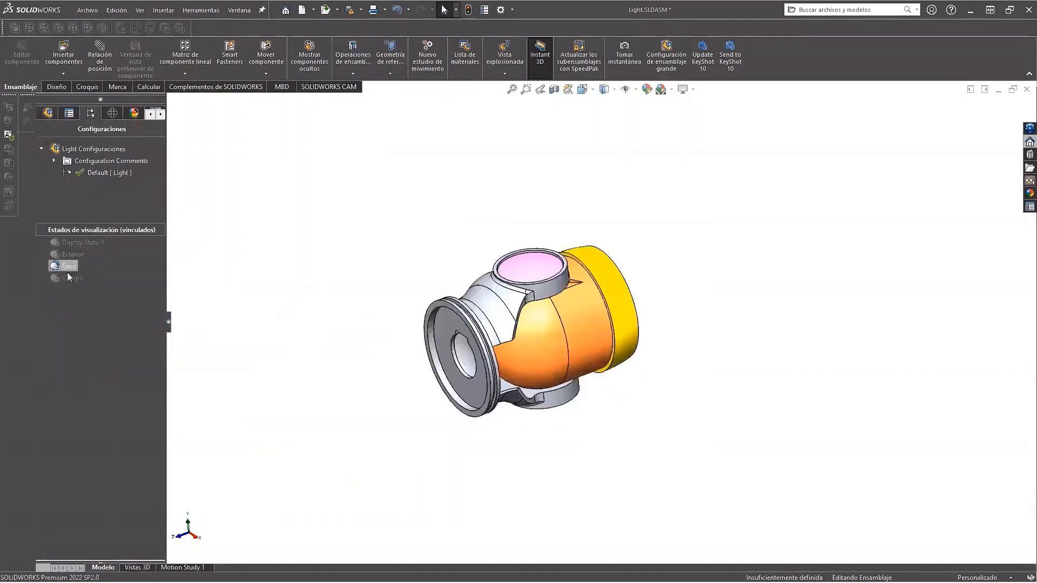
left_click(67, 278)
left_click(75, 243)
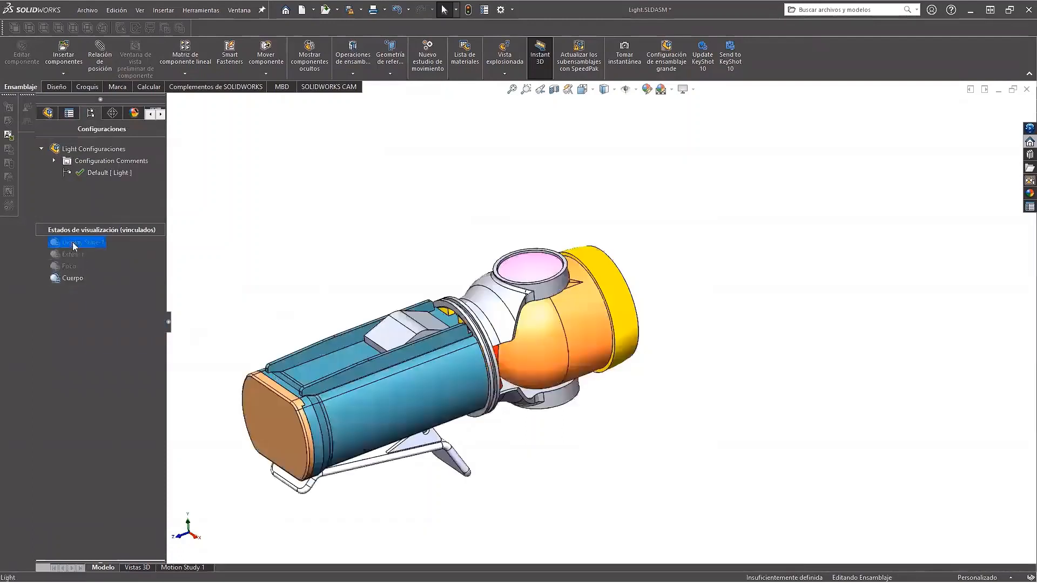
left_click(72, 255)
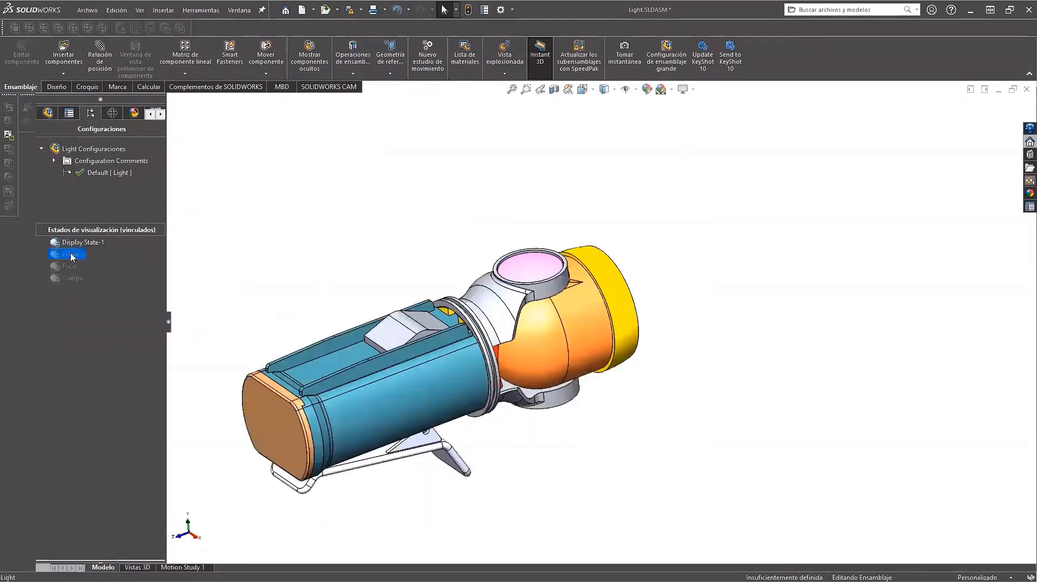
left_click(82, 242)
middle_click_drag(476, 253, 435, 284)
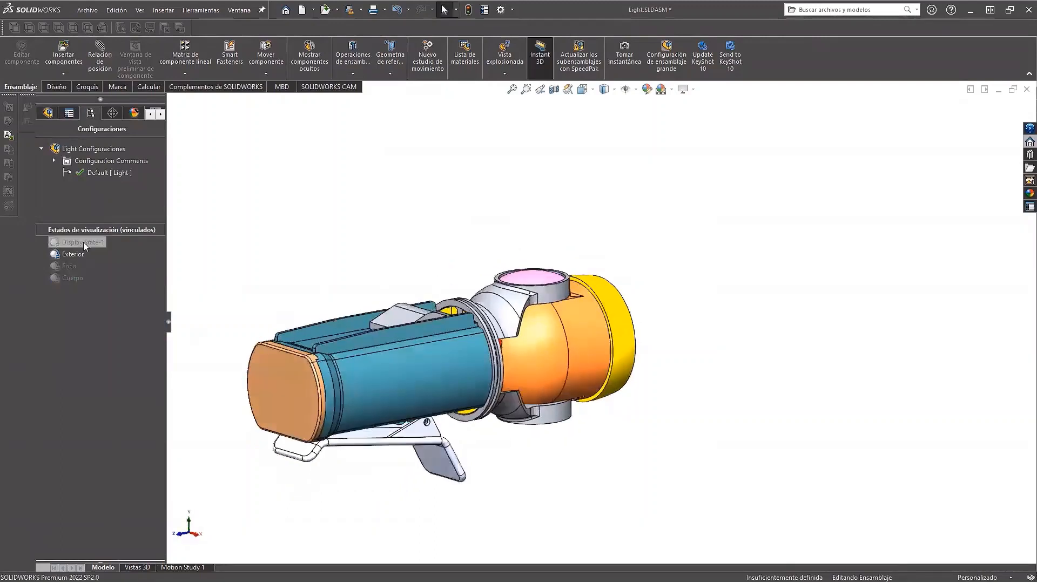
double_click(70, 277)
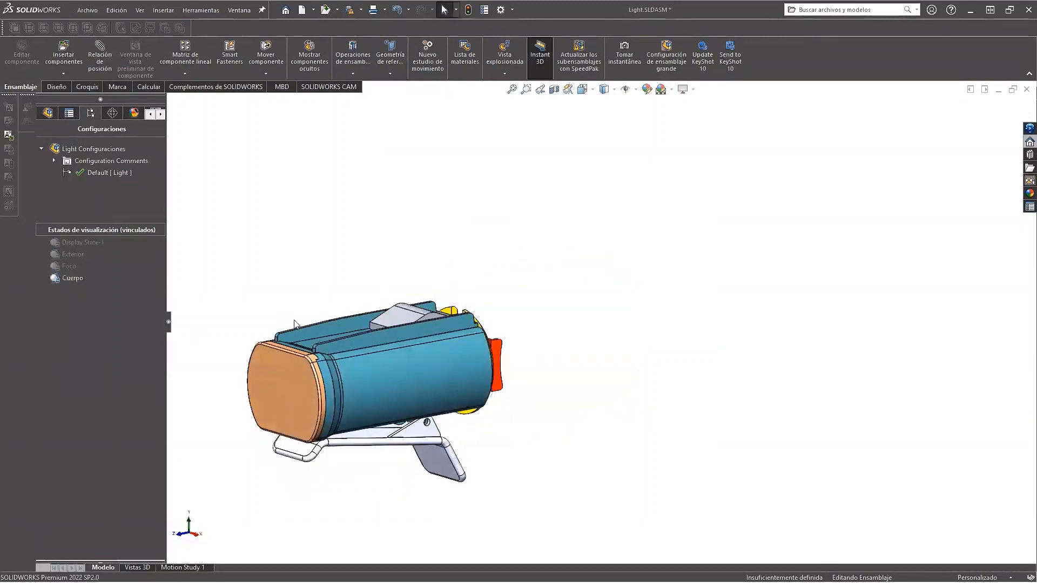
middle_click_drag(294, 324, 335, 316)
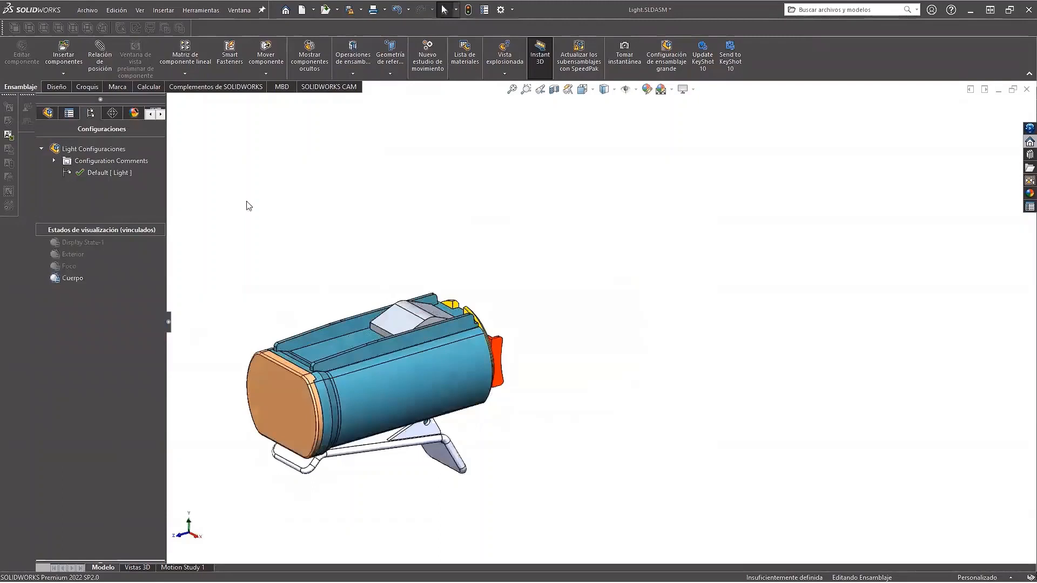
- In Cuerpo, set the End Cover's display mode to wireframe and the Swivel Clip's to hidden lines visible
left_click(47, 112)
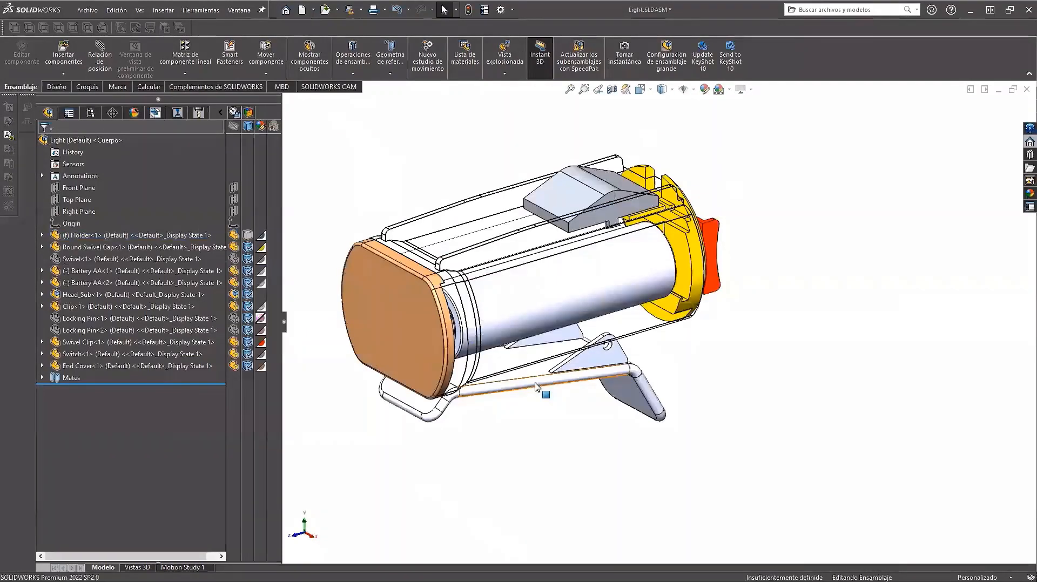
left_click(249, 367)
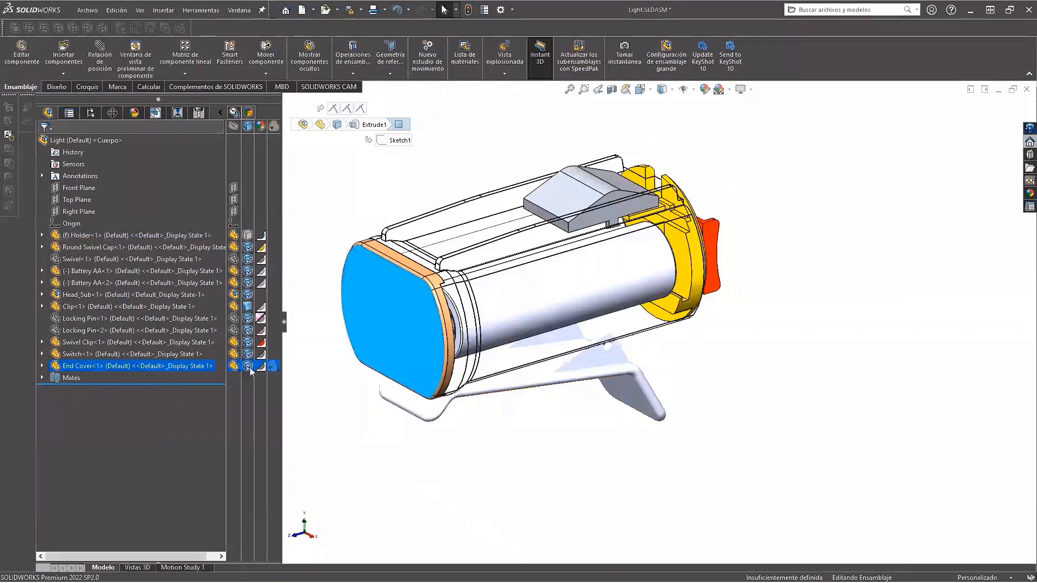
left_click(250, 367)
left_click(281, 375)
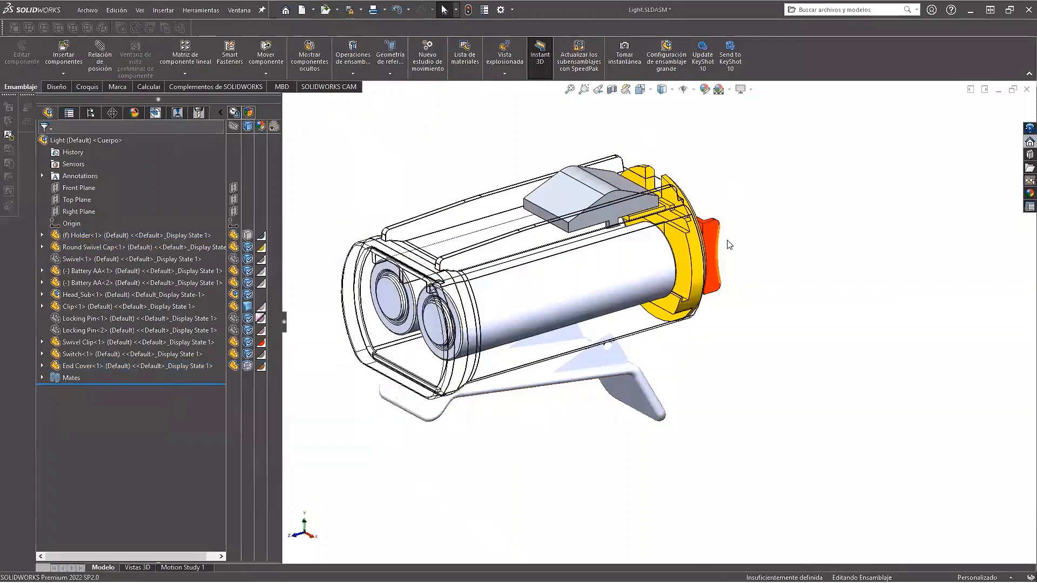
left_click(712, 245)
left_click(249, 343)
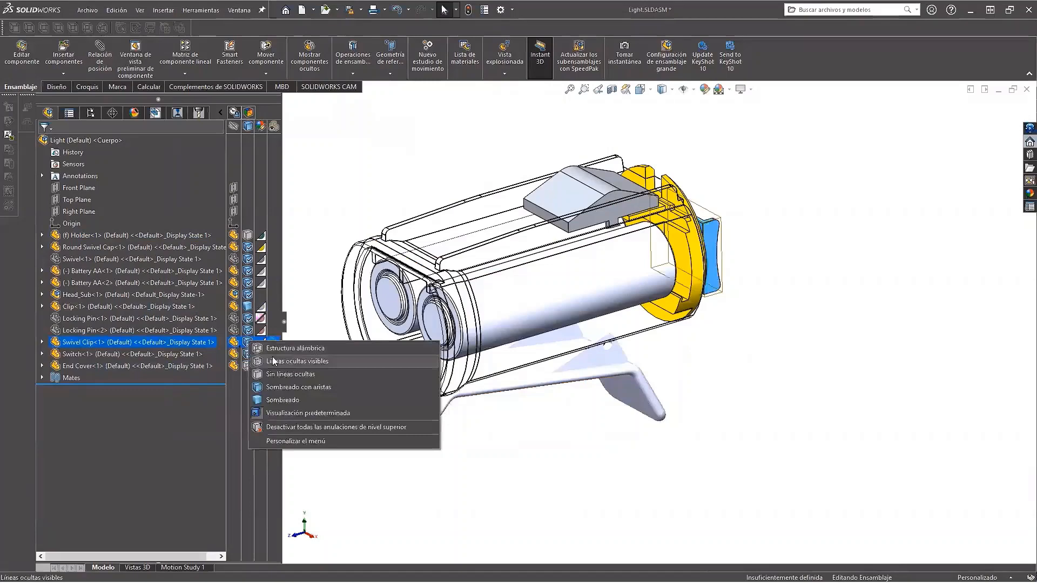
left_click(273, 360)
- Apply a light blue color appearance to the Switch at component level
left_click(261, 354)
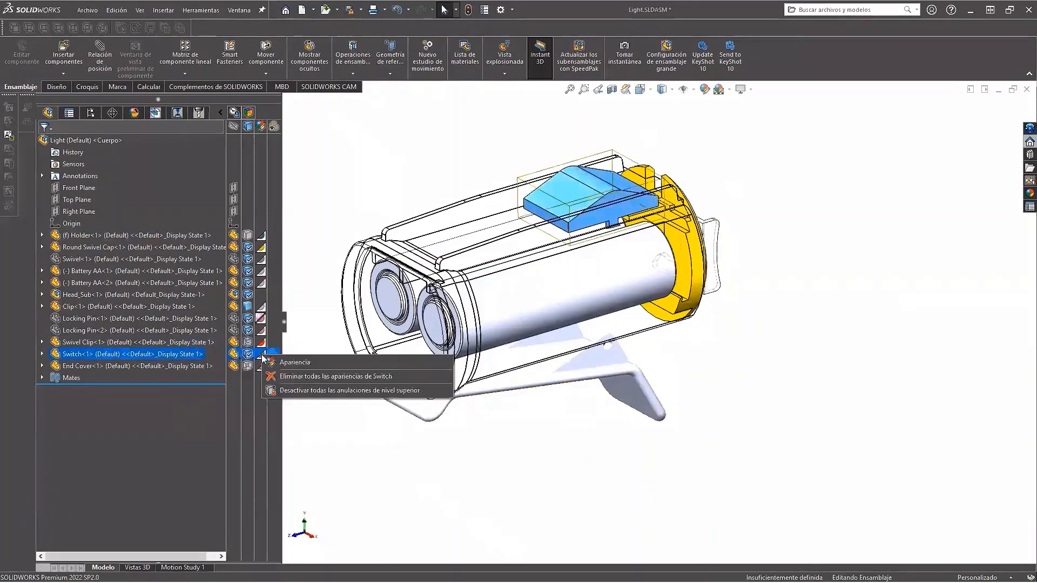
left_click(278, 362)
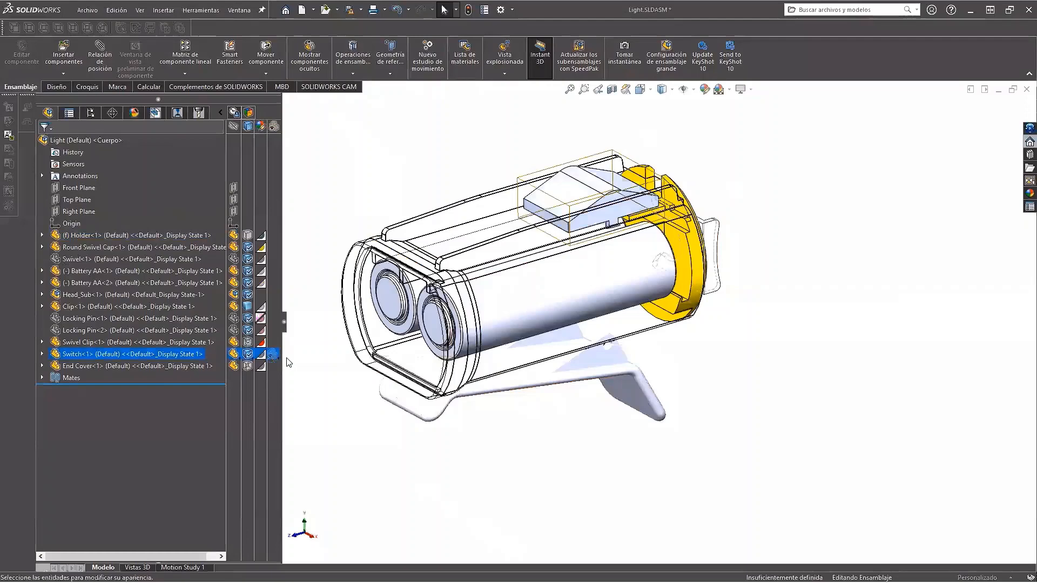
left_click(197, 434)
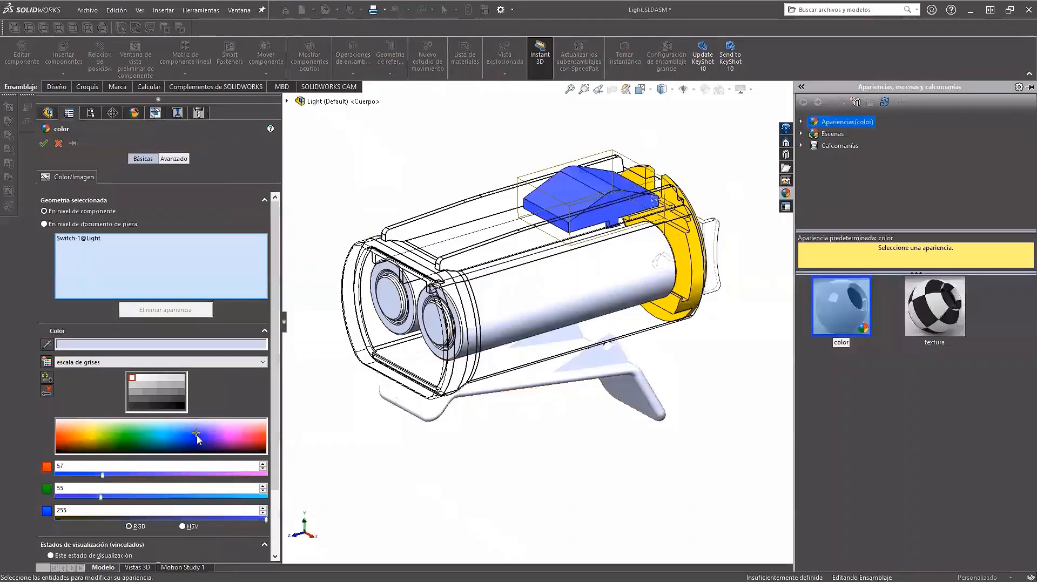
key("Return")
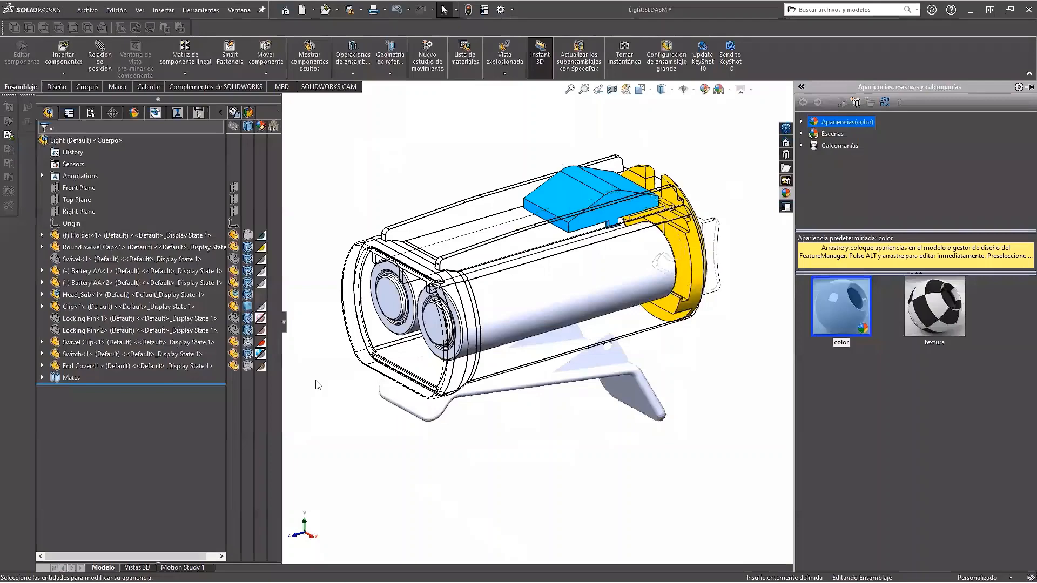
- Compare the Exterior and Cuerpo display states of the Light assembly, ending with Cuerpo active
left_click(90, 113)
double_click(72, 254)
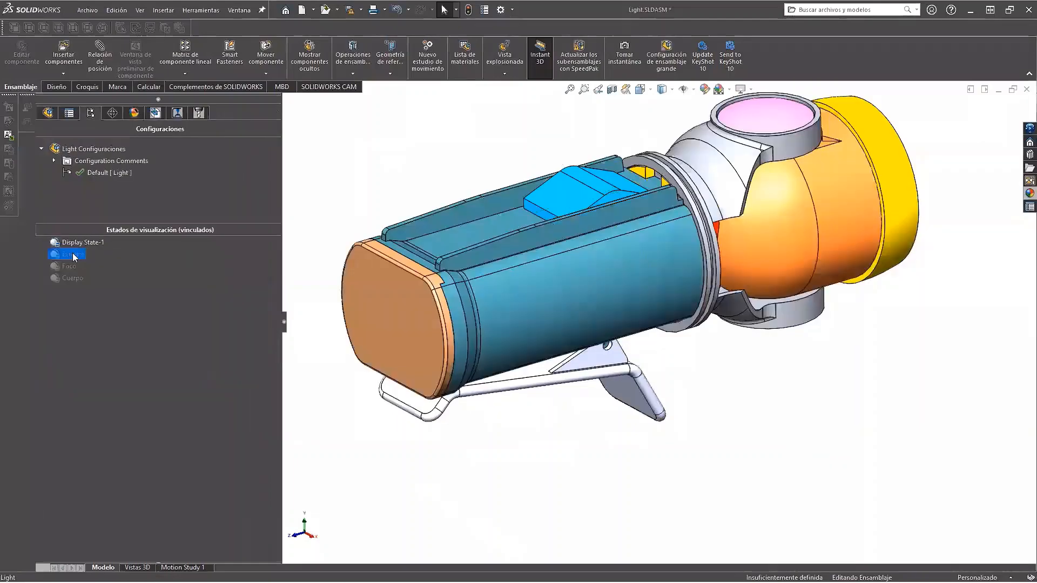
double_click(72, 277)
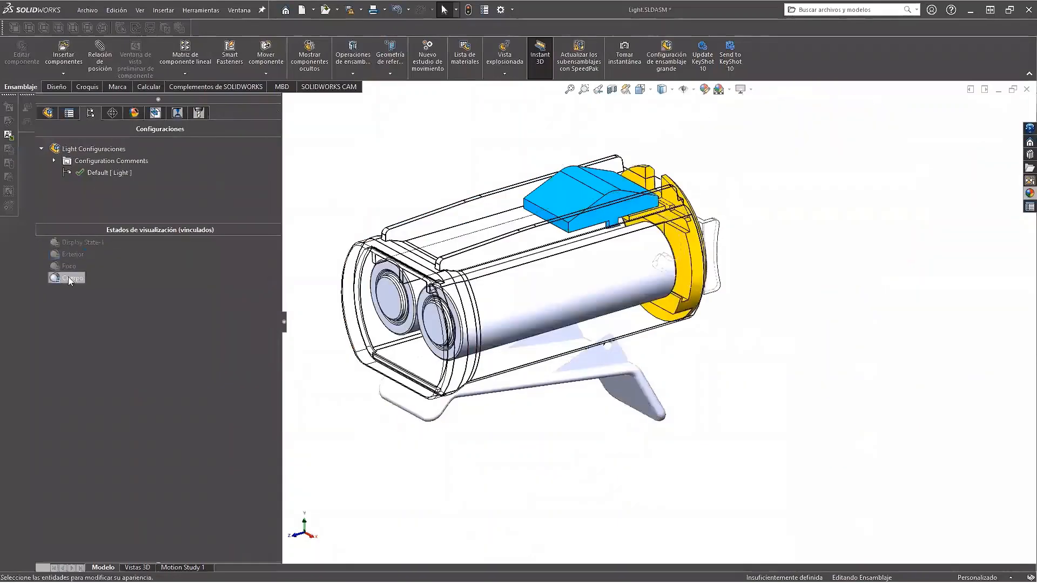
- Add a derived configuration named Rotado under the Default configuration
right_click(106, 171)
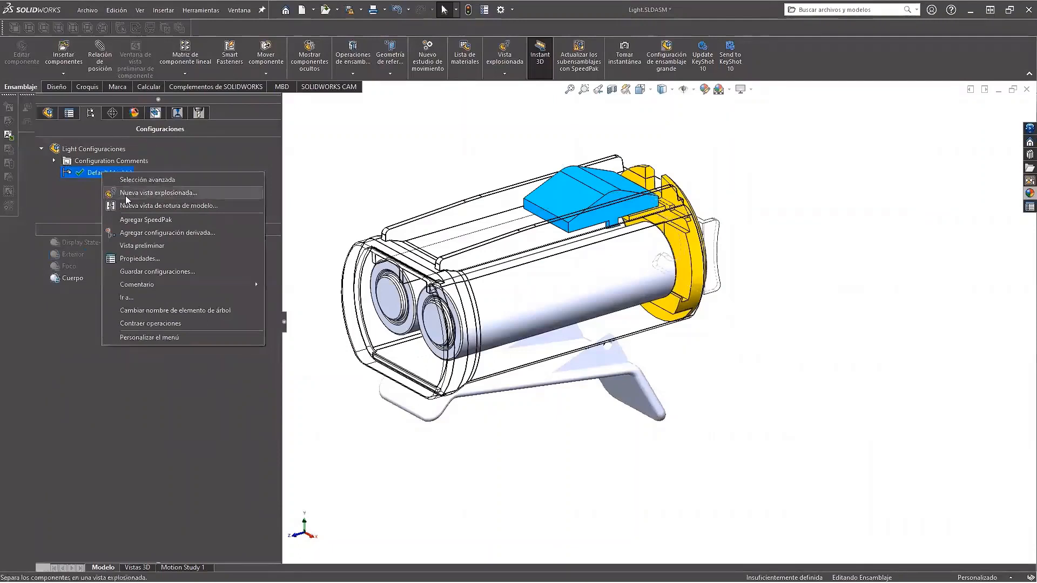
left_click(135, 232)
type("Rotado")
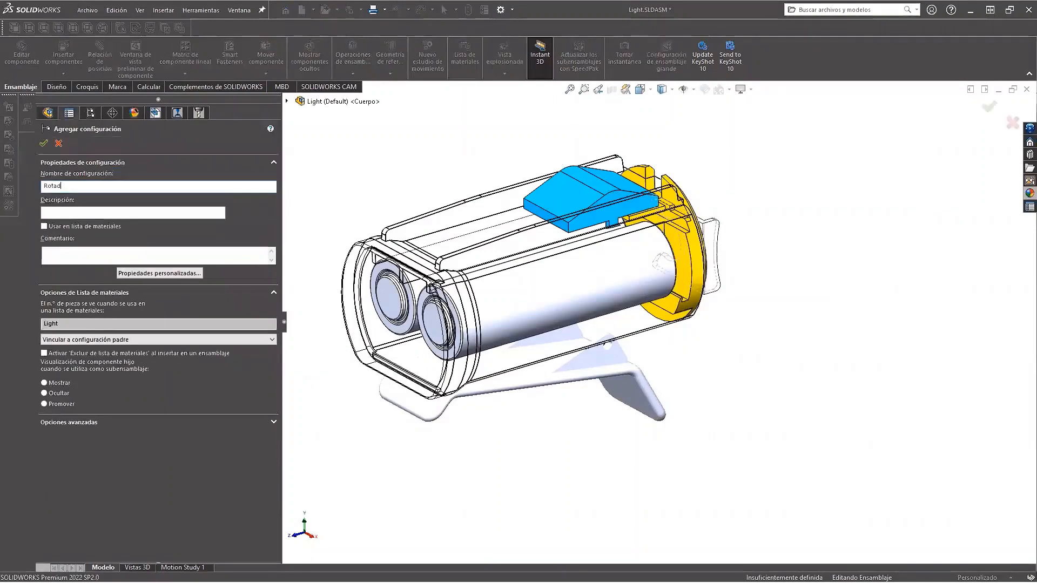
left_click(48, 142)
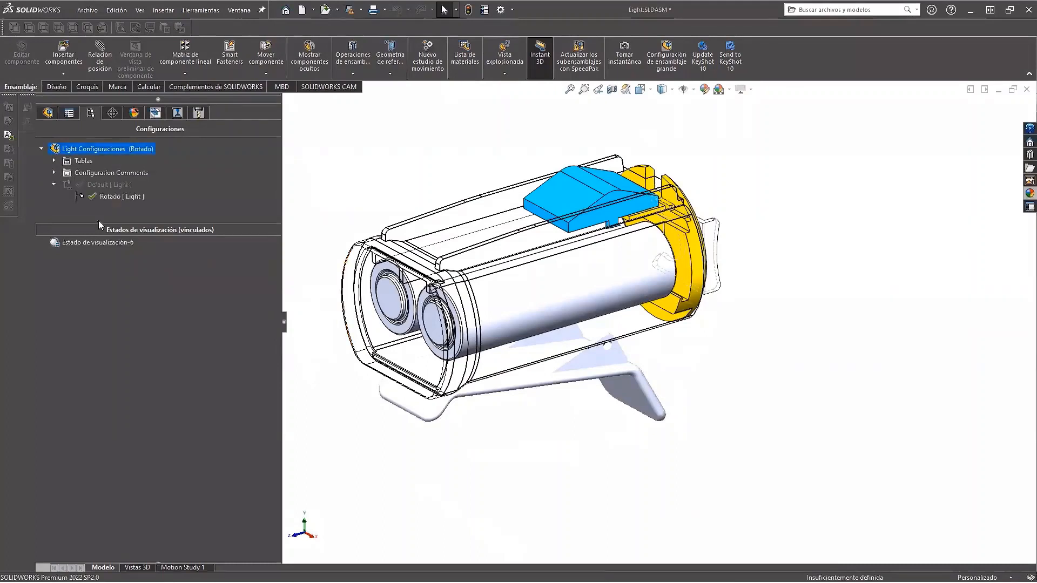
- Suppress the Clip's Clip_Gap mate in the Rotado configuration and swing the clip open, away from the holder
left_click(596, 362)
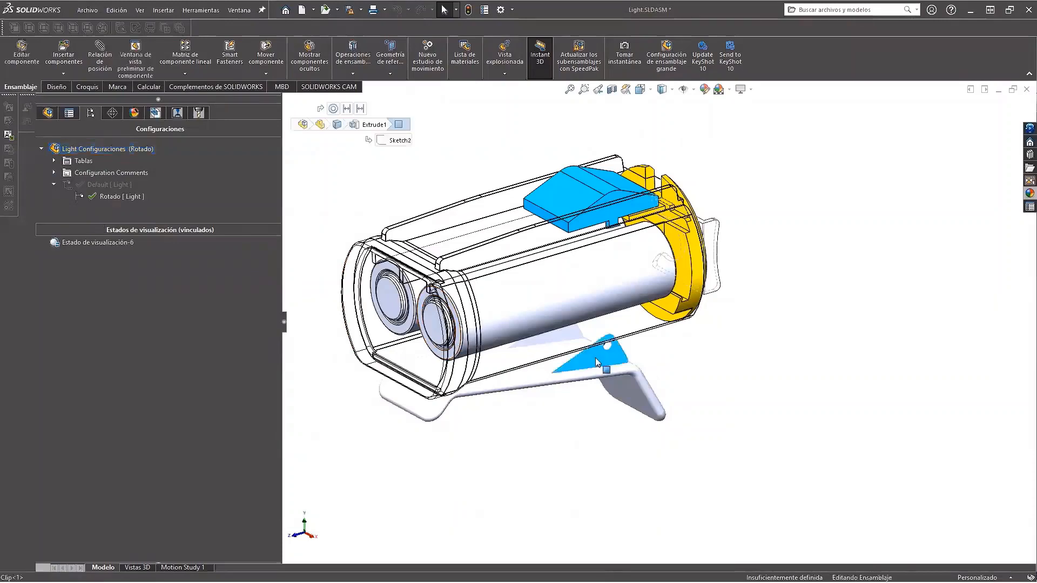
left_click(47, 117)
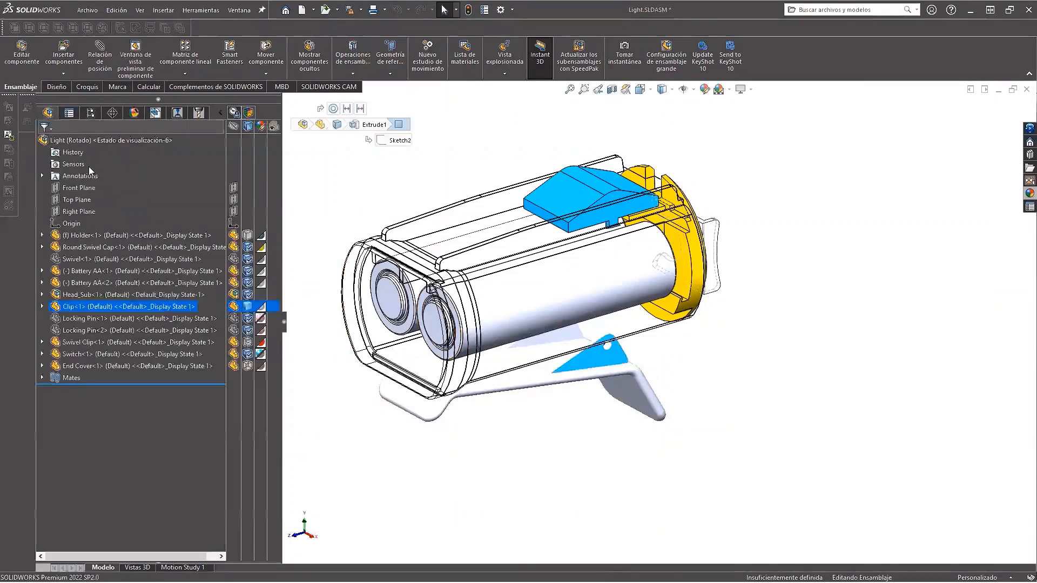
left_click(42, 306)
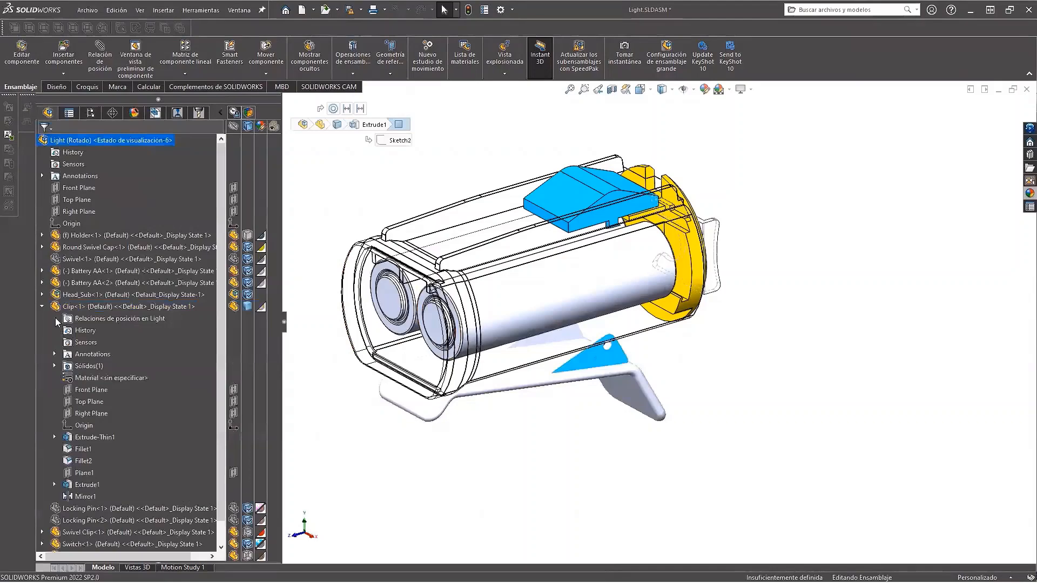
left_click(55, 319)
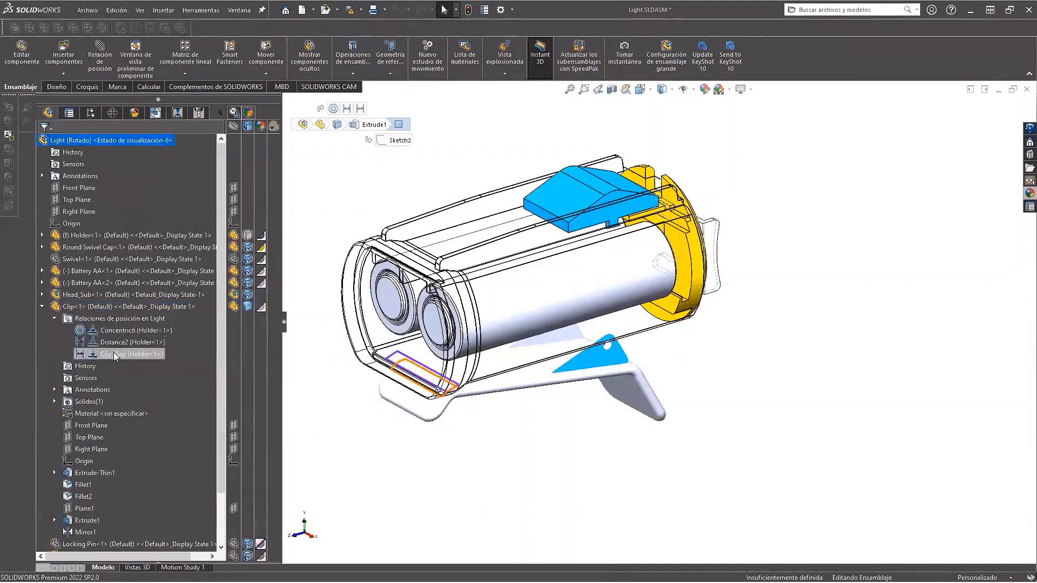
left_click(115, 354)
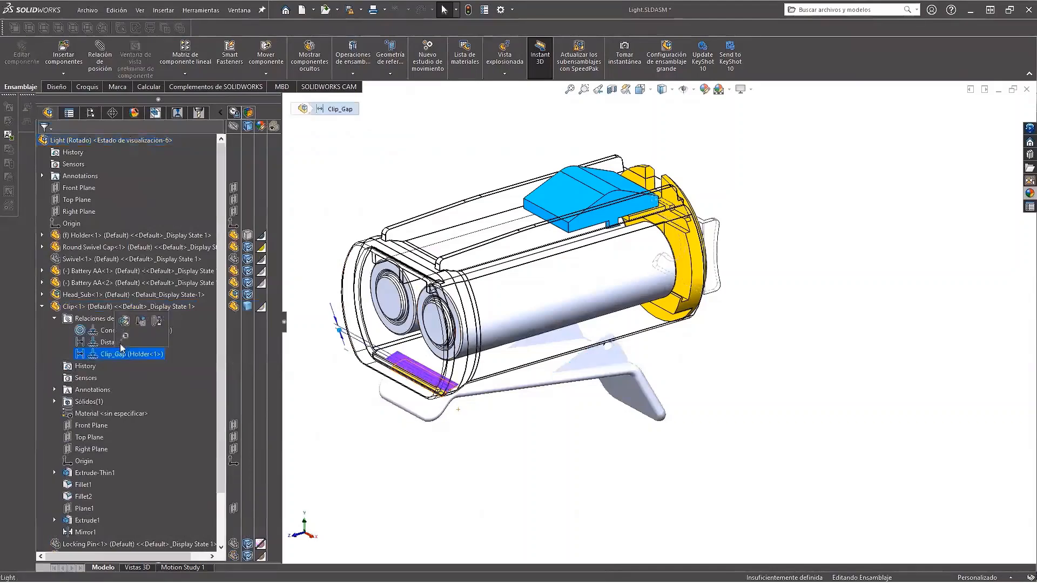
left_click(141, 320)
left_click_drag(441, 406, 484, 480)
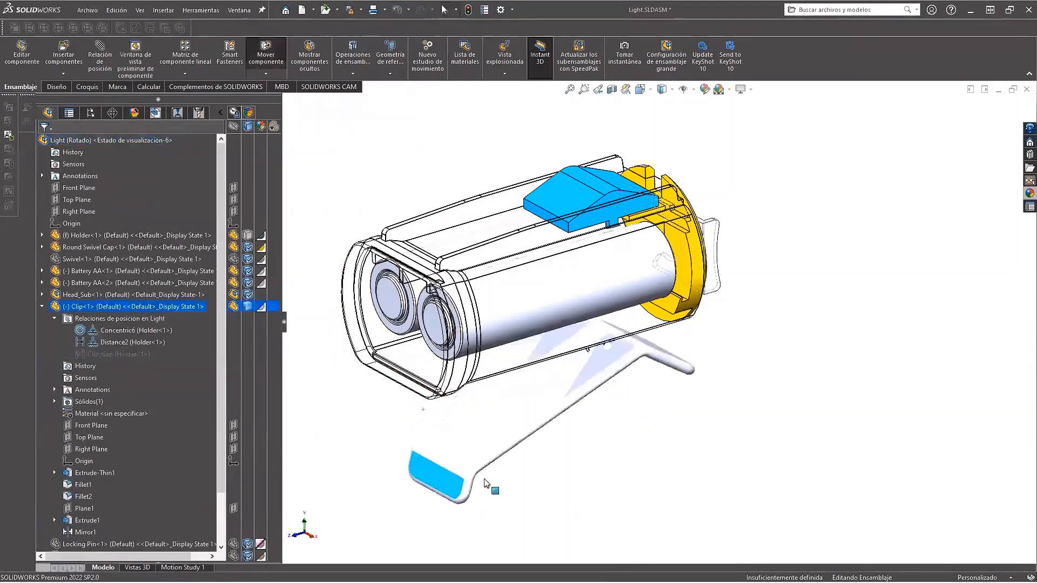
- Switch between the Default and Rotado configurations to compare the clip position and the display states linked to each
left_click(91, 113)
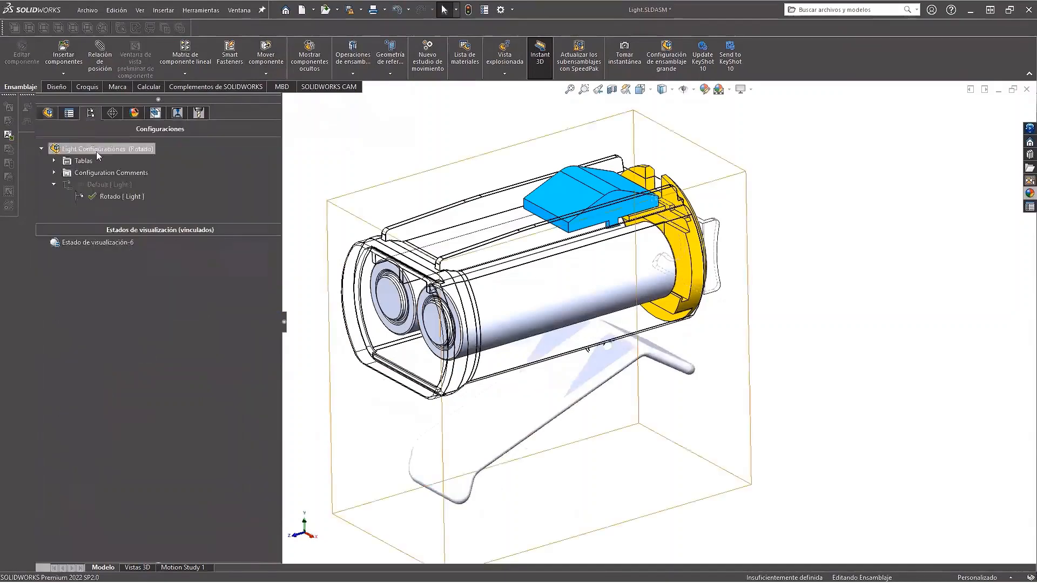
double_click(105, 185)
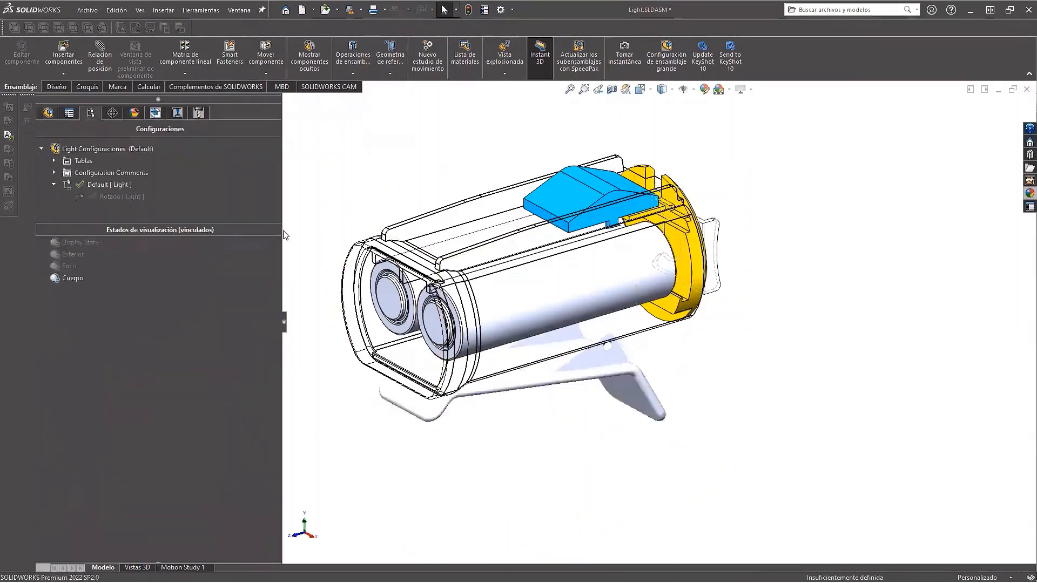
double_click(105, 197)
left_click(114, 243)
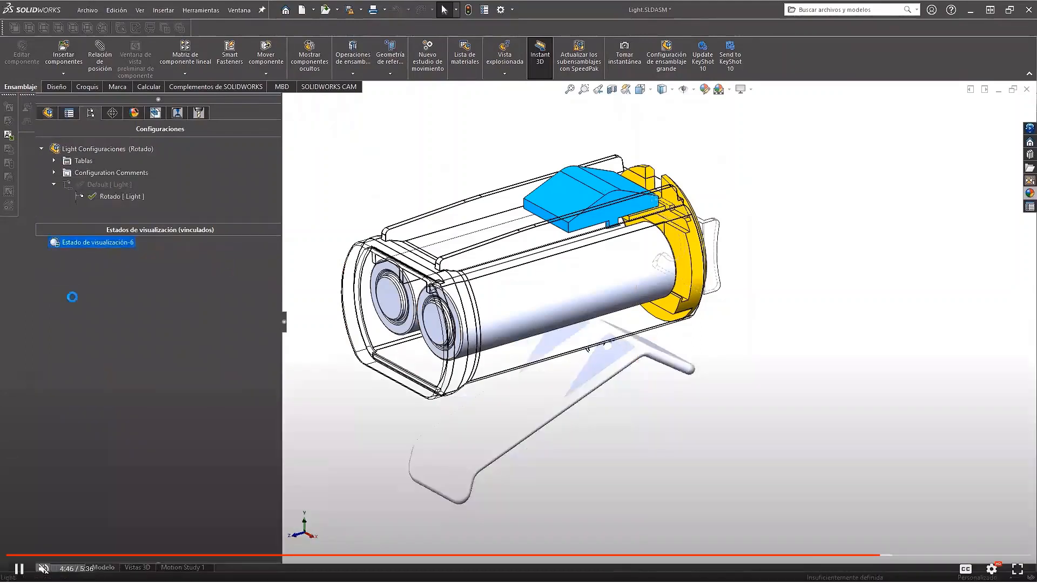
left_click(98, 187)
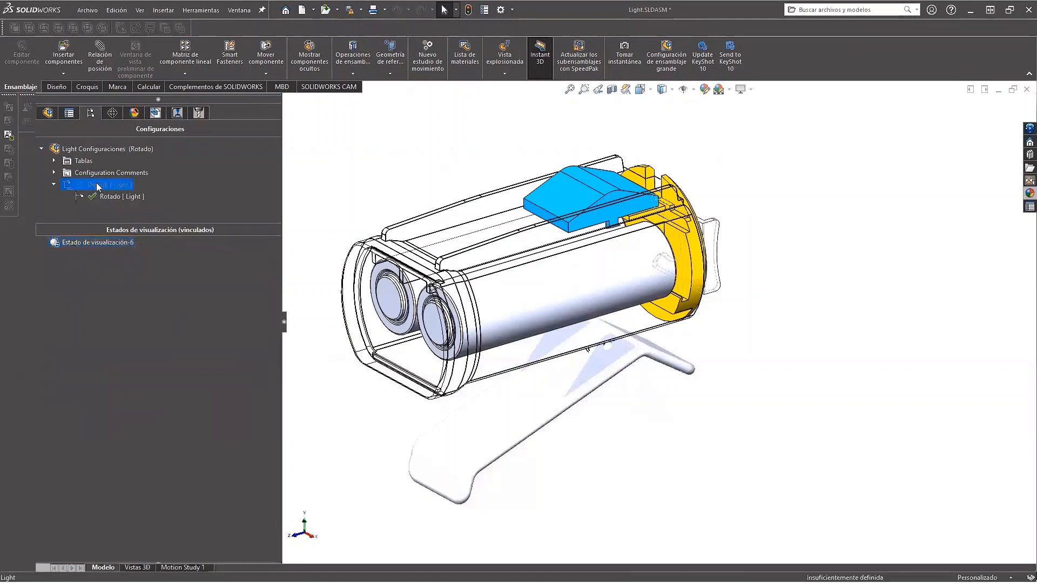
double_click(96, 184)
left_click(89, 241)
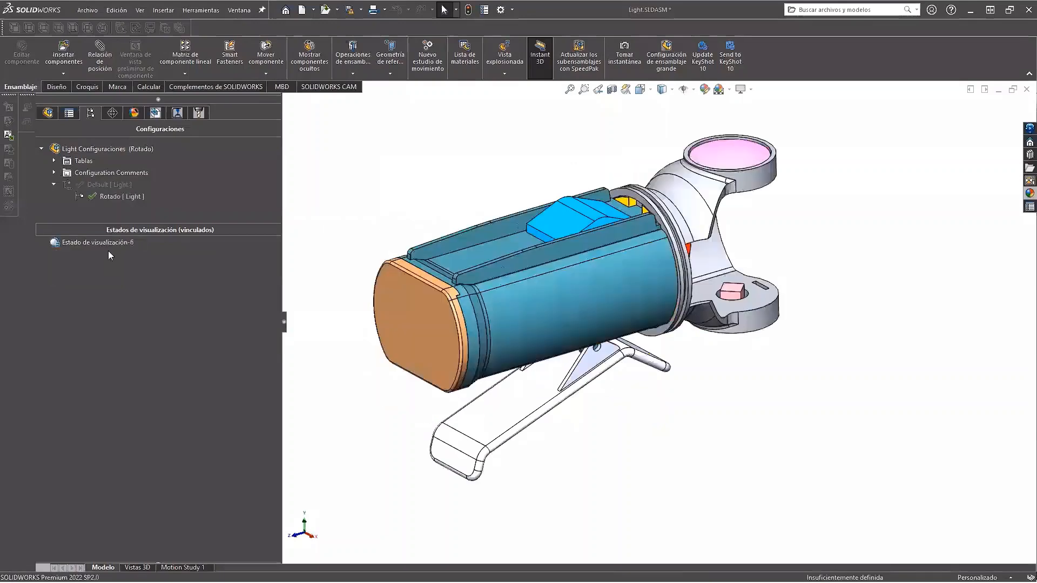
- Unlink the display states from the configurations in the properties of Rotado's display state
right_click(108, 251)
left_click(119, 291)
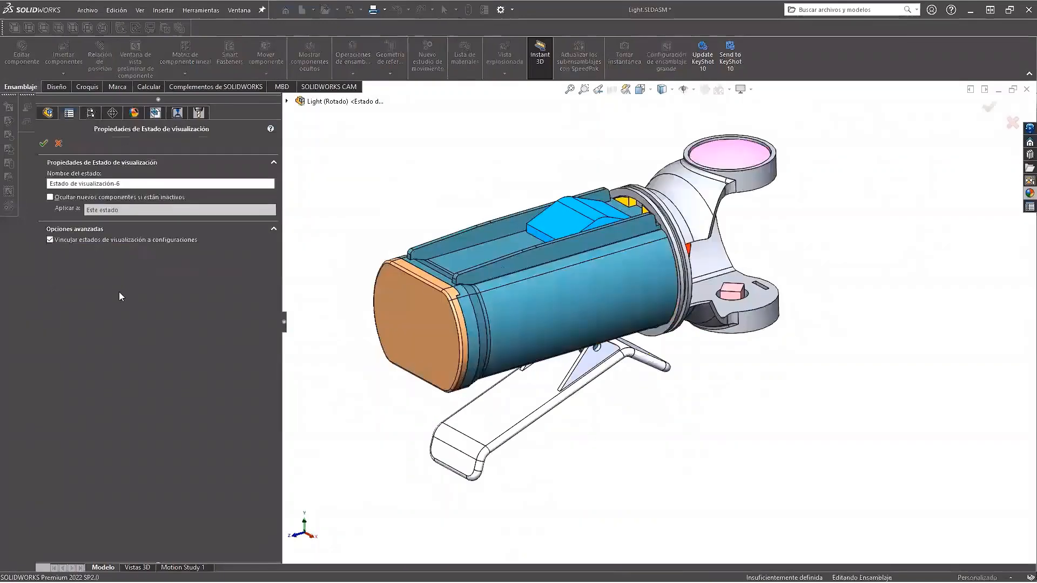
left_click(51, 240)
left_click(44, 143)
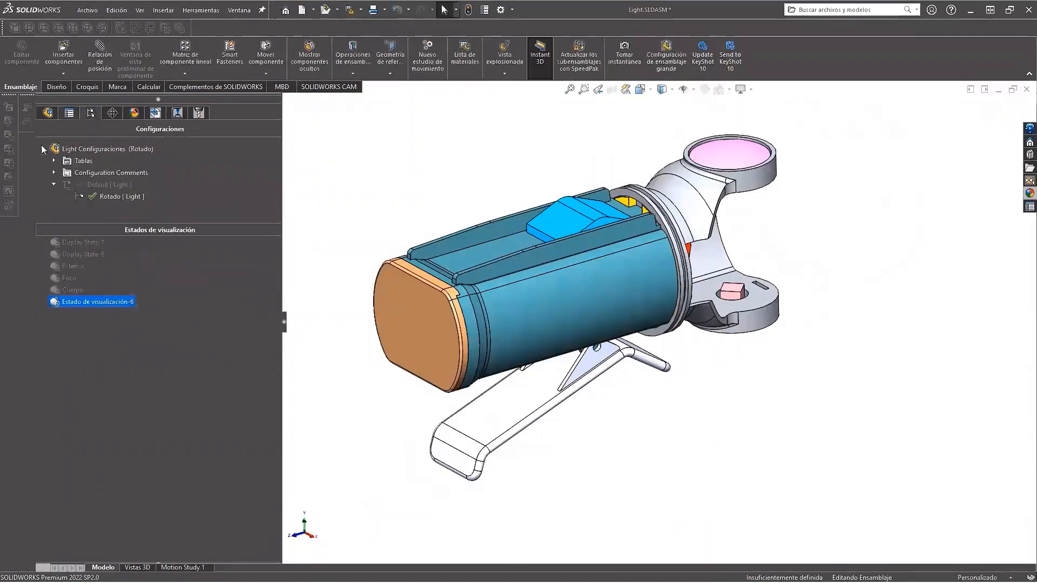
- Check the Cuerpo, Foco, Exterior, Display State-6 and Display State-1 states in Rotado, and check display states again with Default active
double_click(76, 291)
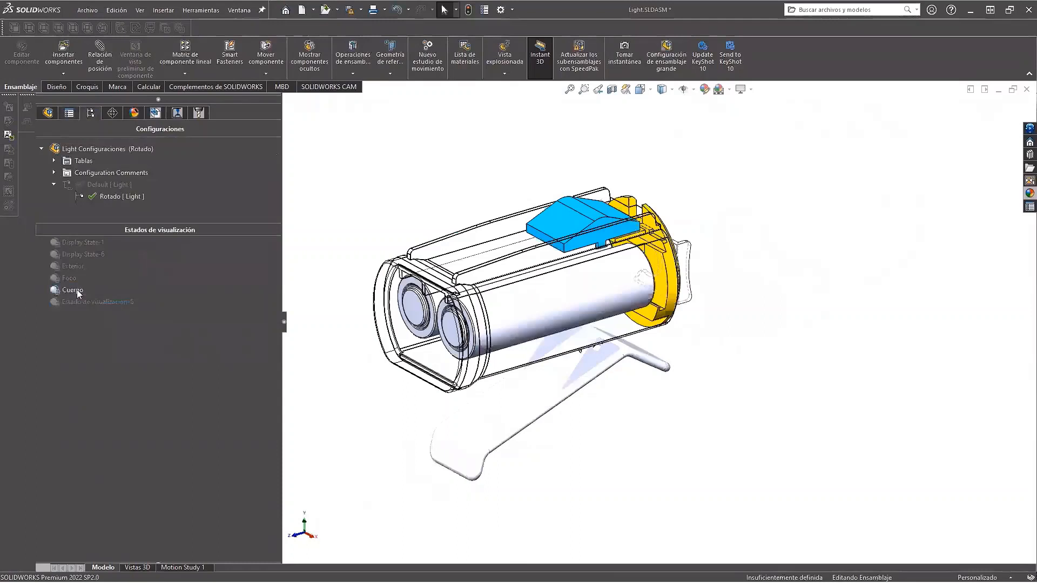
double_click(71, 279)
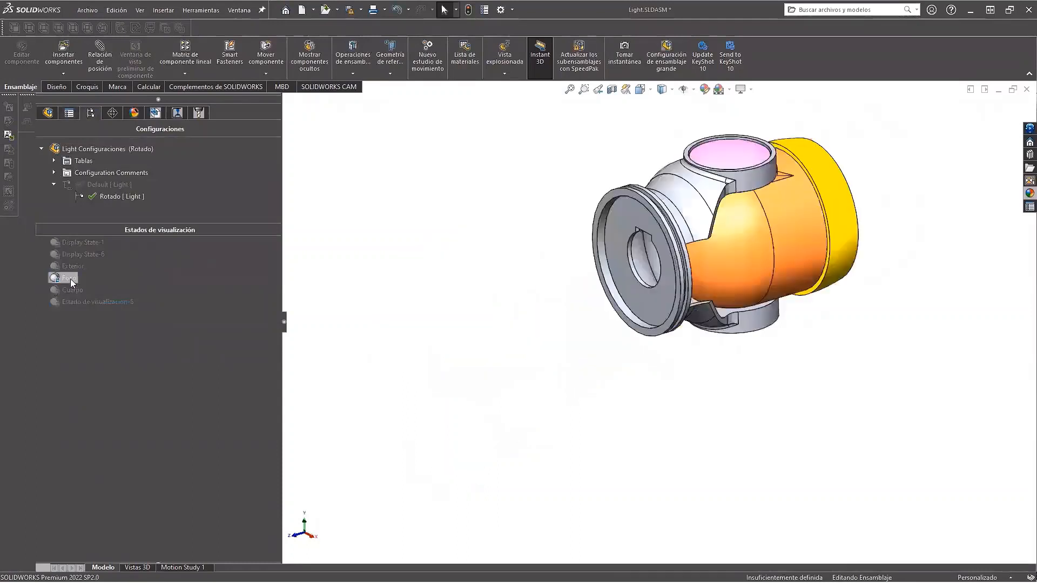
double_click(72, 267)
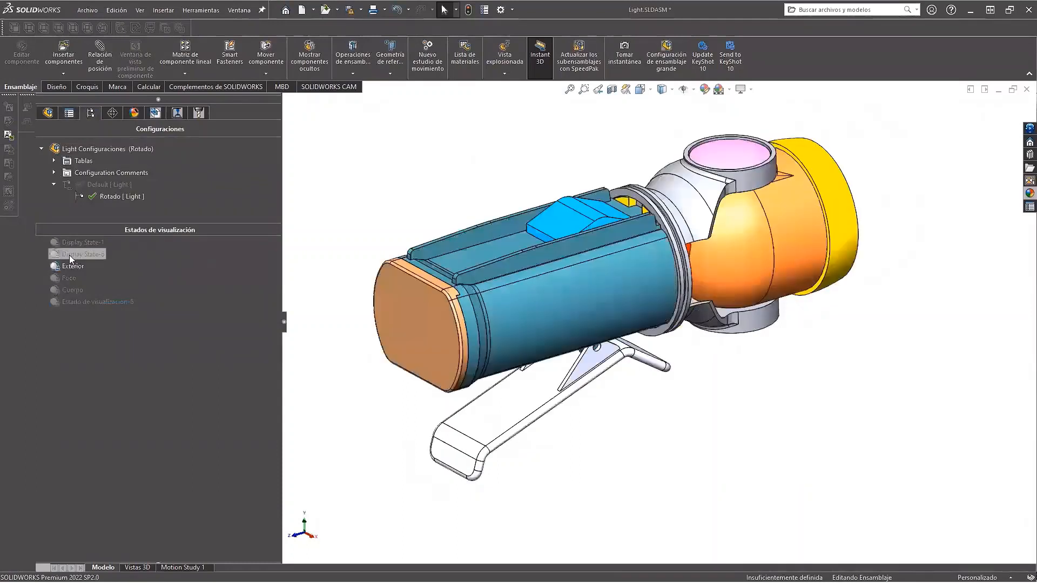
double_click(69, 254)
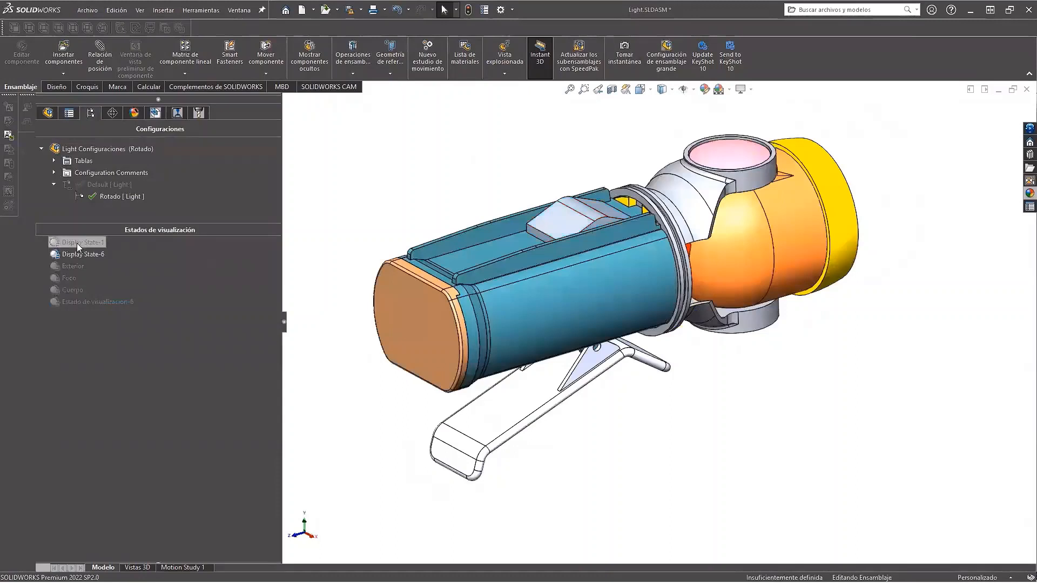
double_click(78, 244)
left_click(92, 186)
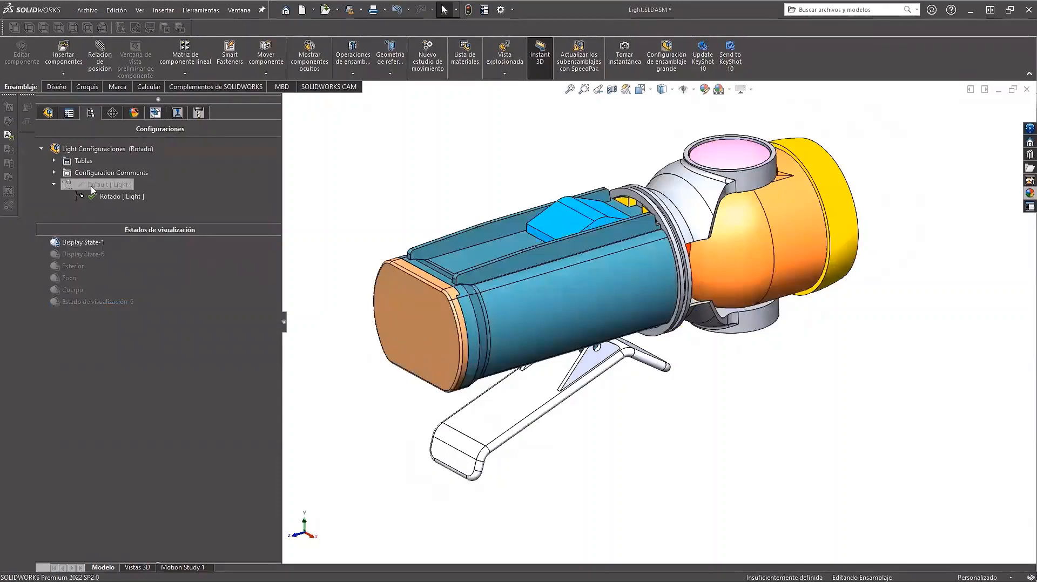
double_click(94, 186)
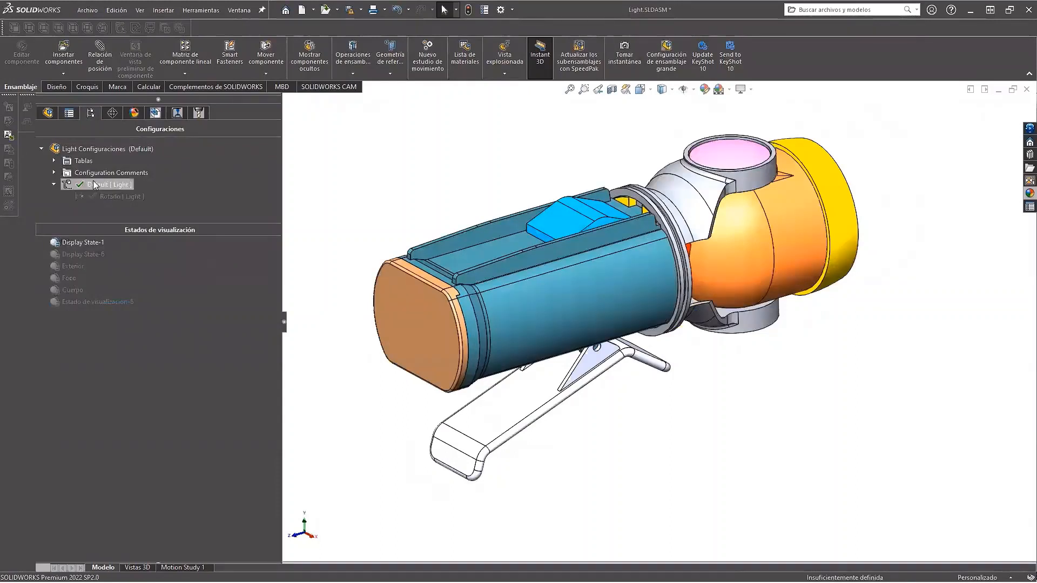
double_click(81, 258)
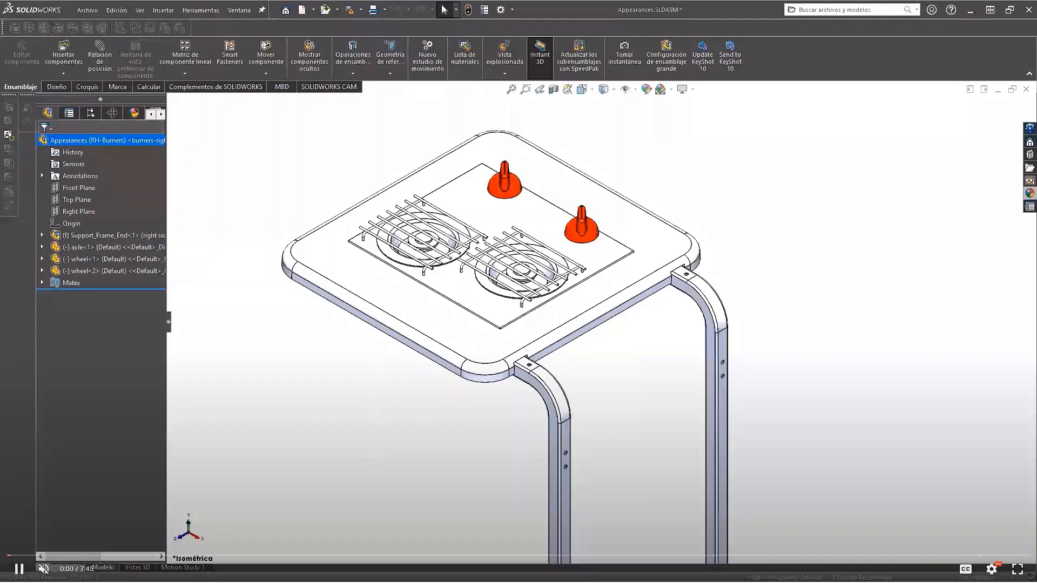
- In the Appearances assembly, examine the preset scene list and the color appearance settings, closing them without applying anything
left_click(644, 241)
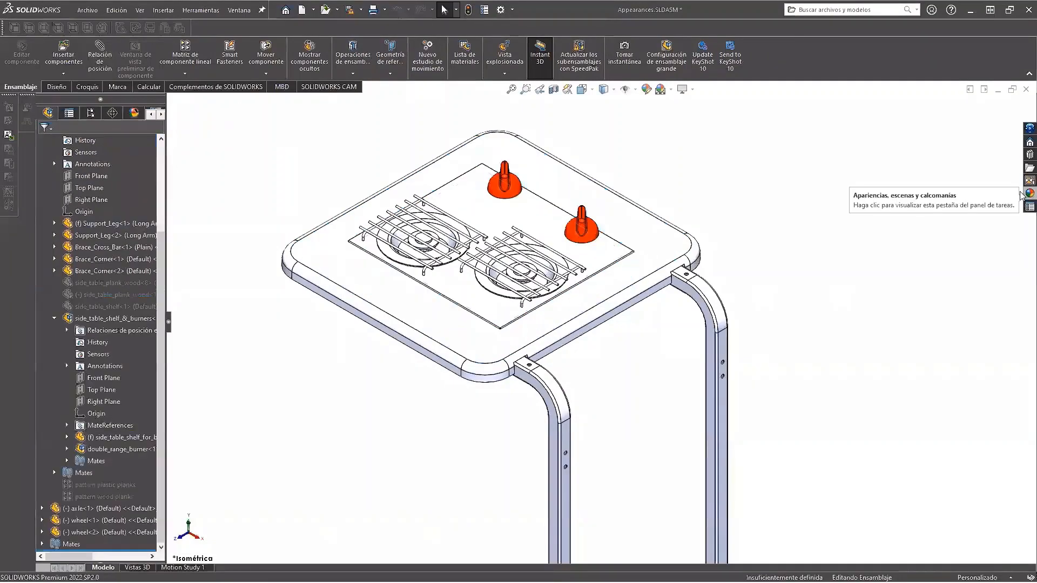
left_click(671, 89)
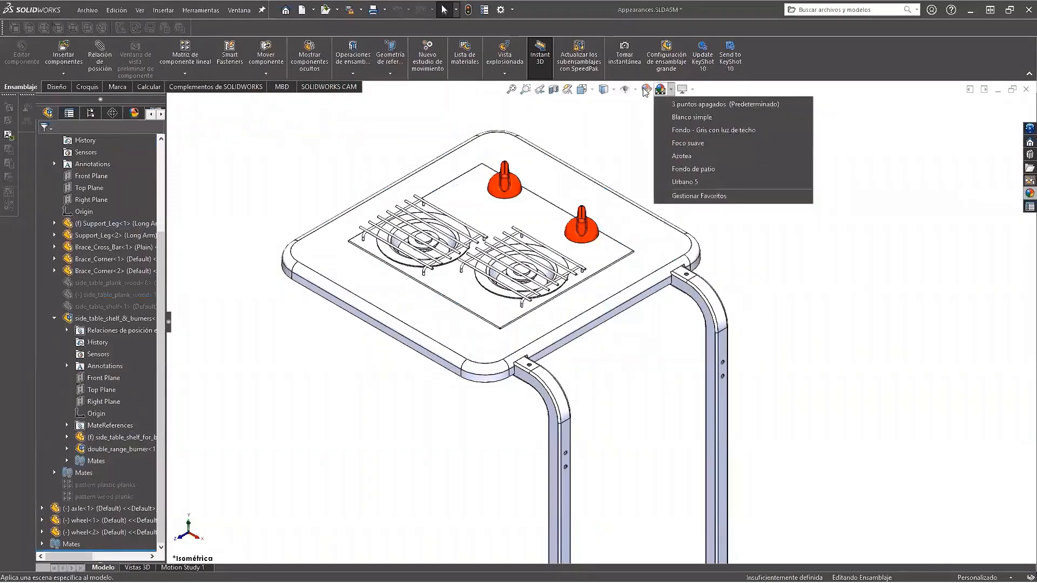
left_click(647, 89)
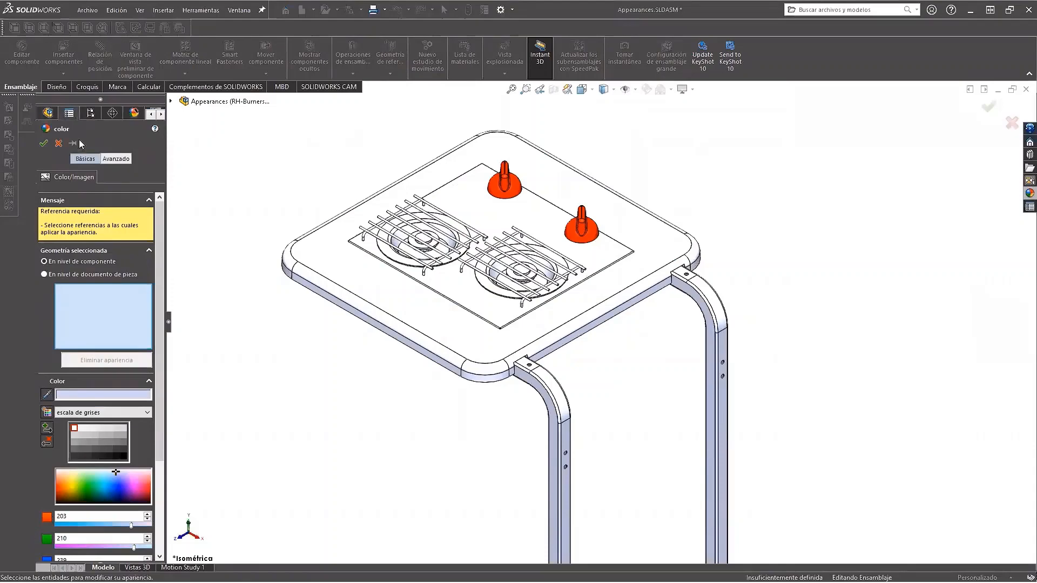
left_click(58, 144)
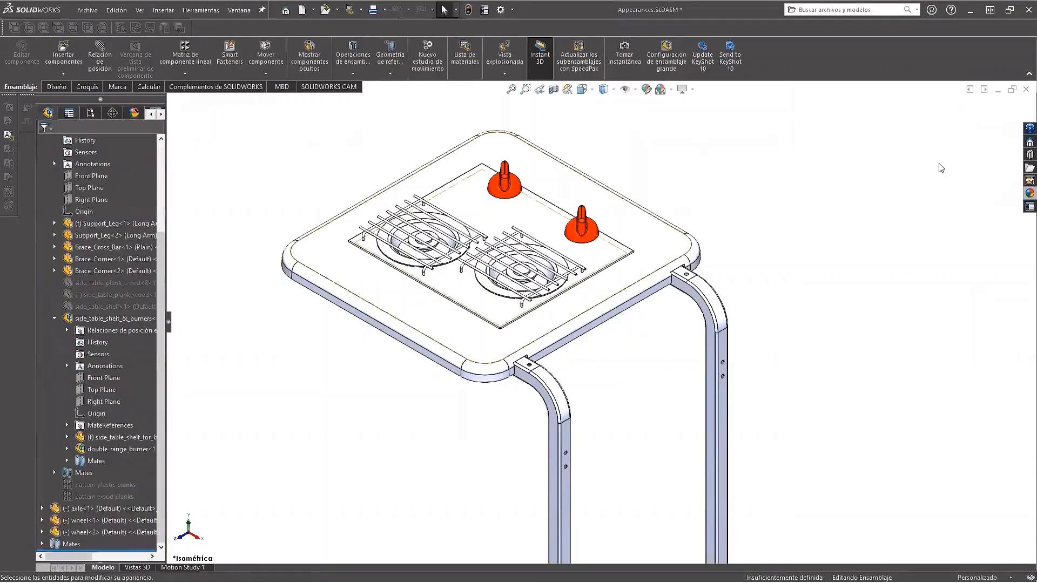
- Apply the basic scene Espacio de oficina to the Appearances assembly
left_click(1029, 192)
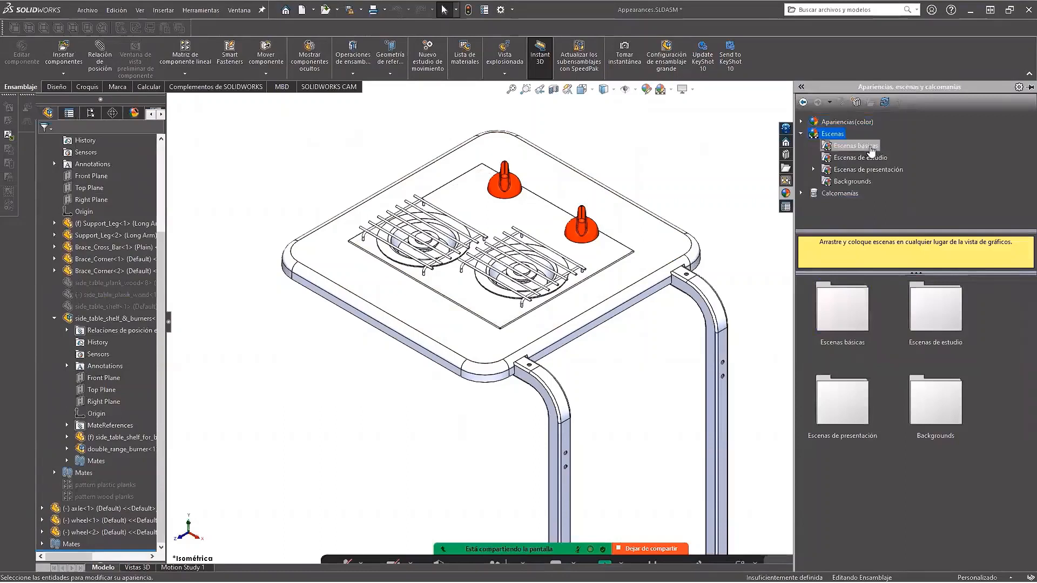
left_click(870, 148)
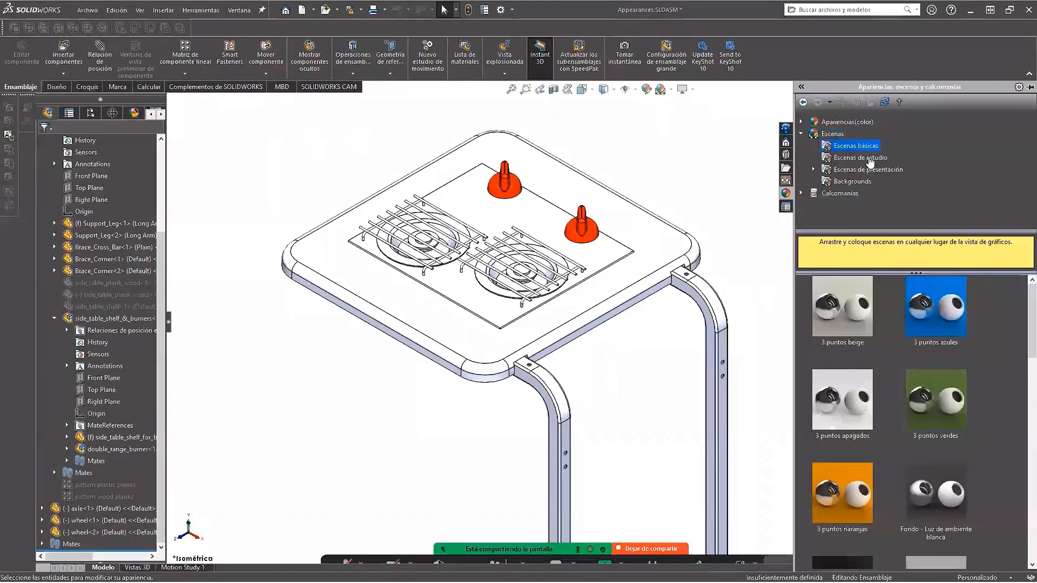
scroll(966, 407, "down", 5)
scroll(966, 408, "down", 5)
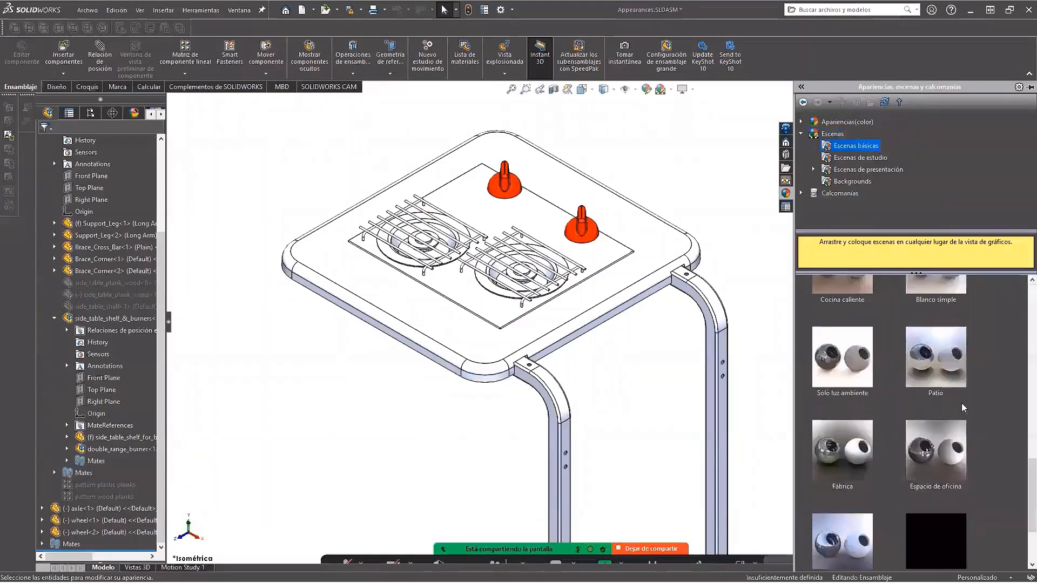
scroll(961, 407, "down", 2)
left_click_drag(942, 352, 733, 238)
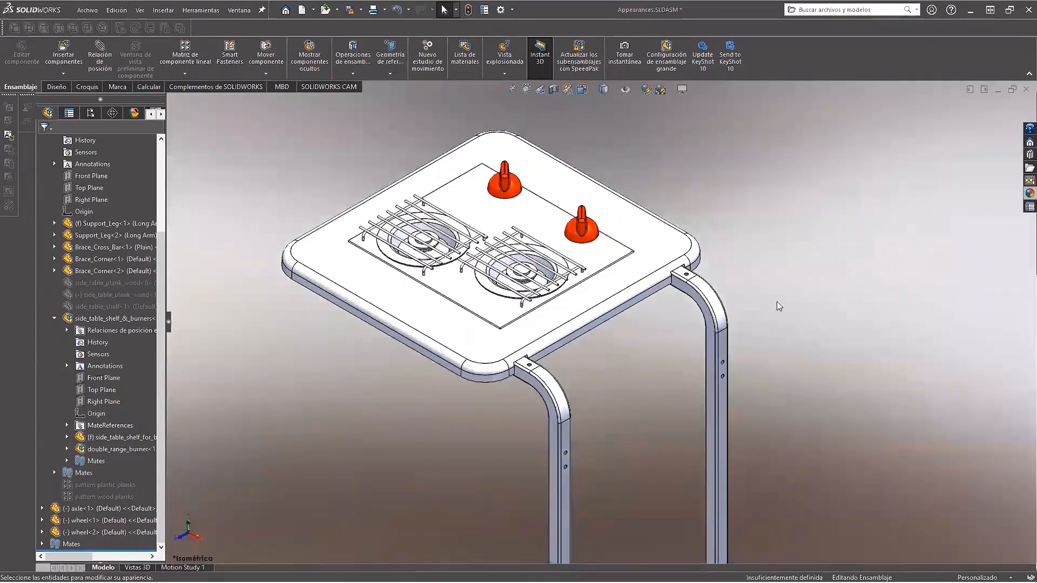
- Apply the appearance plástico azul muy lustroso to the Extrude1 feature of the table top
left_click(1026, 193)
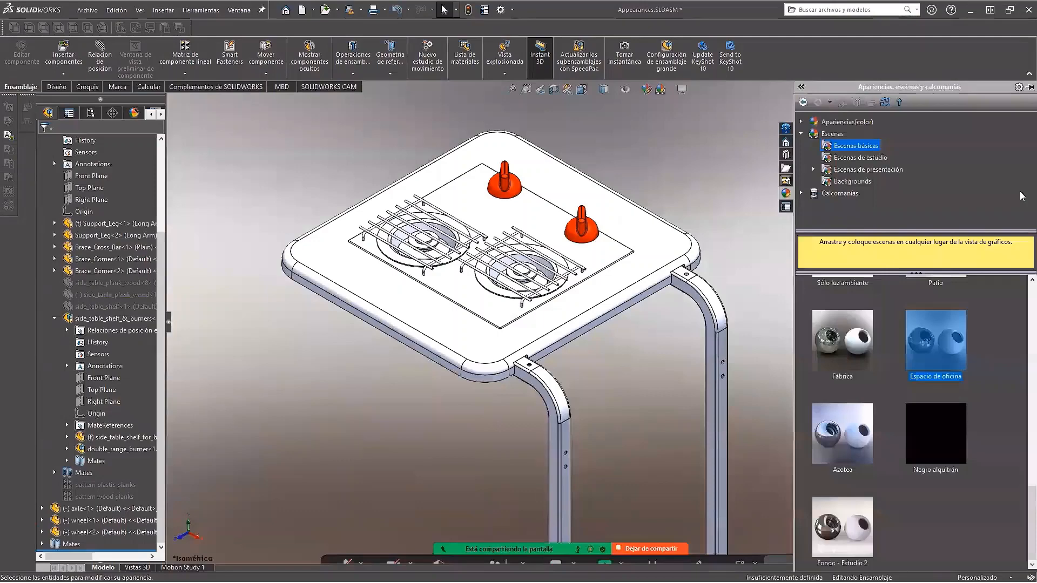
left_click(801, 133)
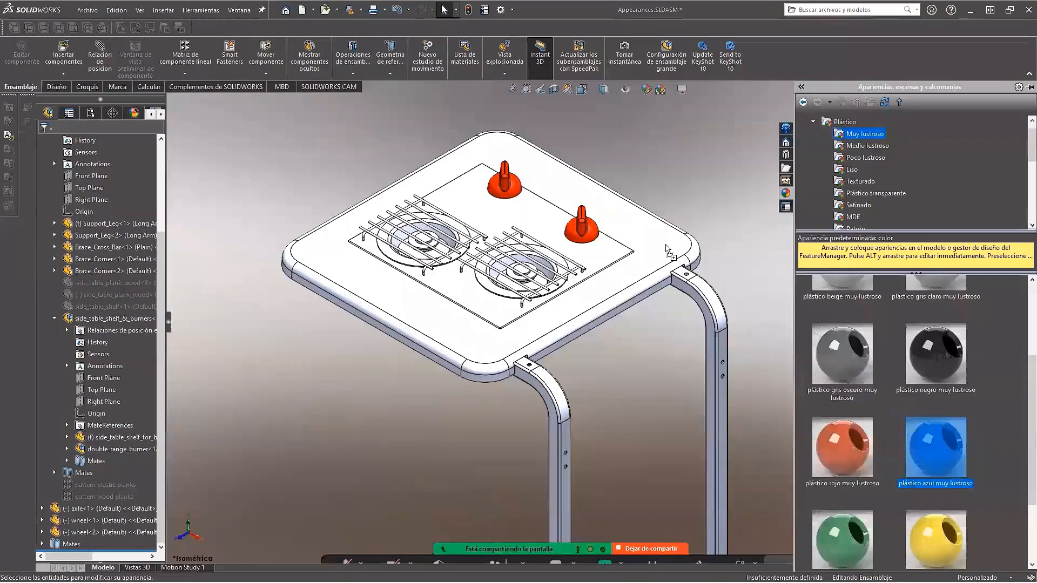
left_click_drag(667, 251, 666, 250)
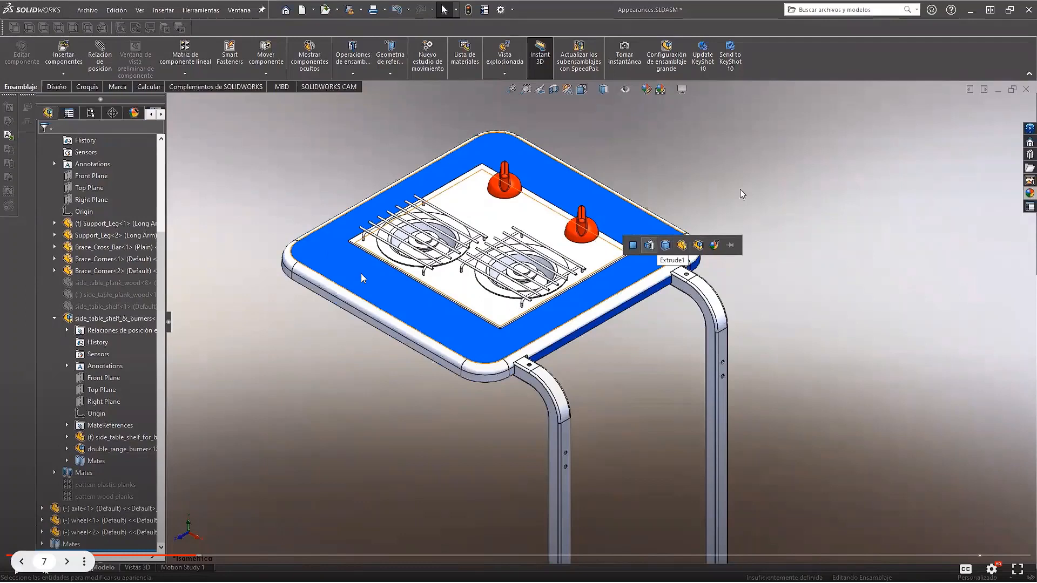
left_click(707, 207)
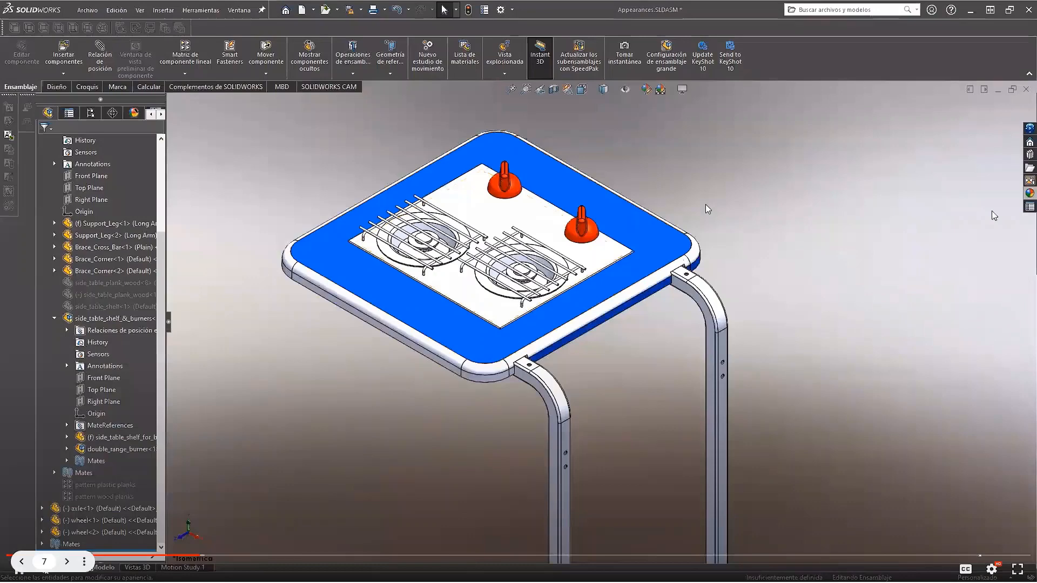
- Apply the very glossy yellow plastic appearance to the table shelf, covering its top and rounded edges
left_click(1029, 192)
left_click_drag(933, 542, 665, 236)
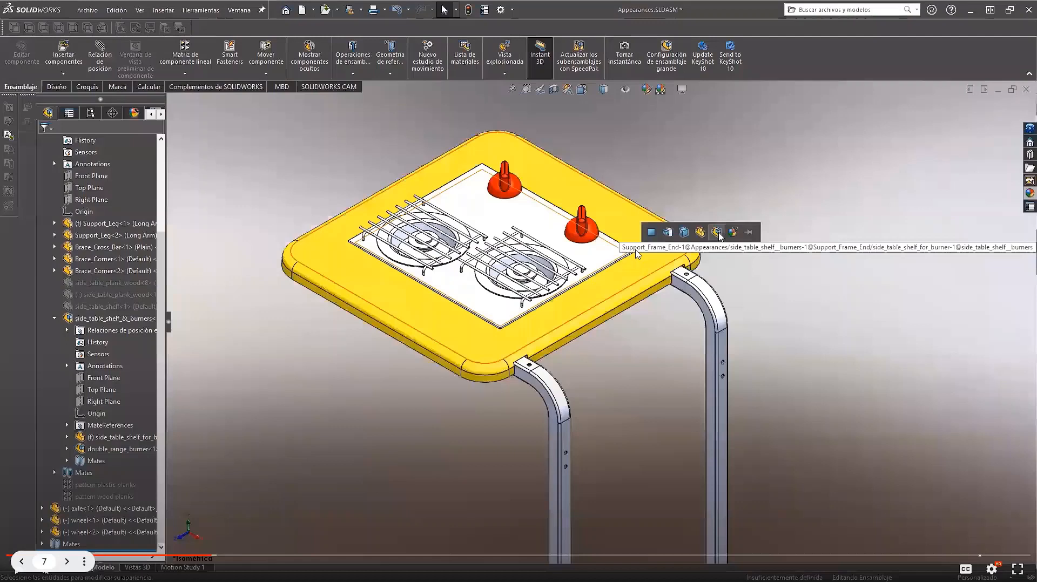
left_click(657, 189)
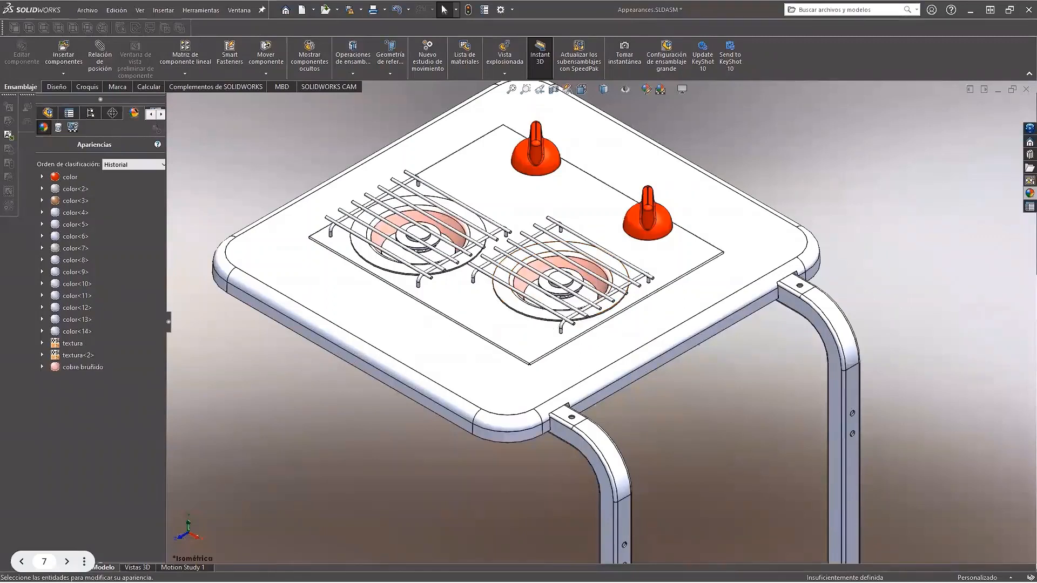
- Apply the brass appearance latón cepillado to the range_burner_bowl part
left_click(1029, 192)
scroll(944, 318, "up", 1)
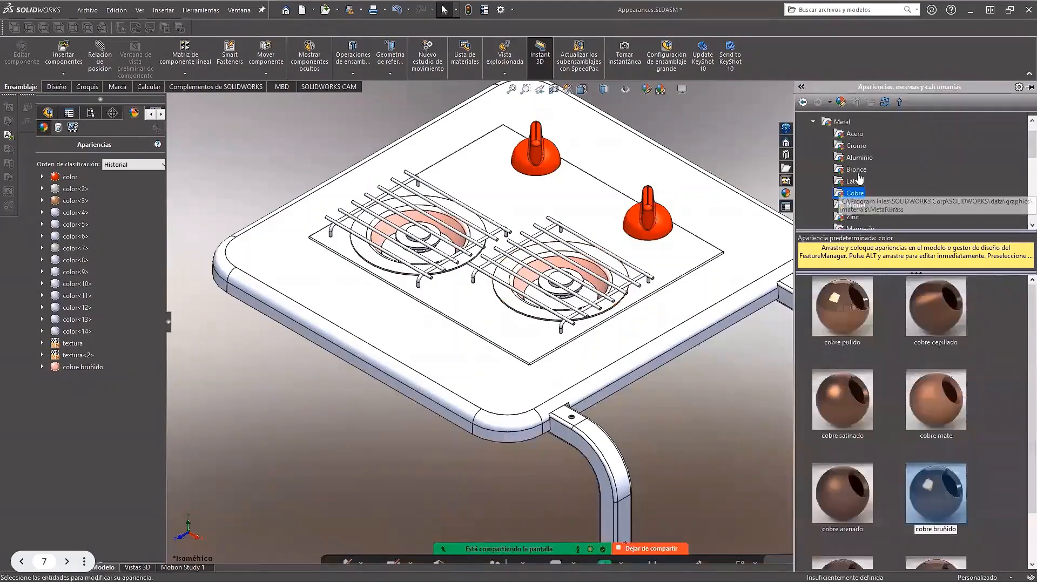
left_click(856, 180)
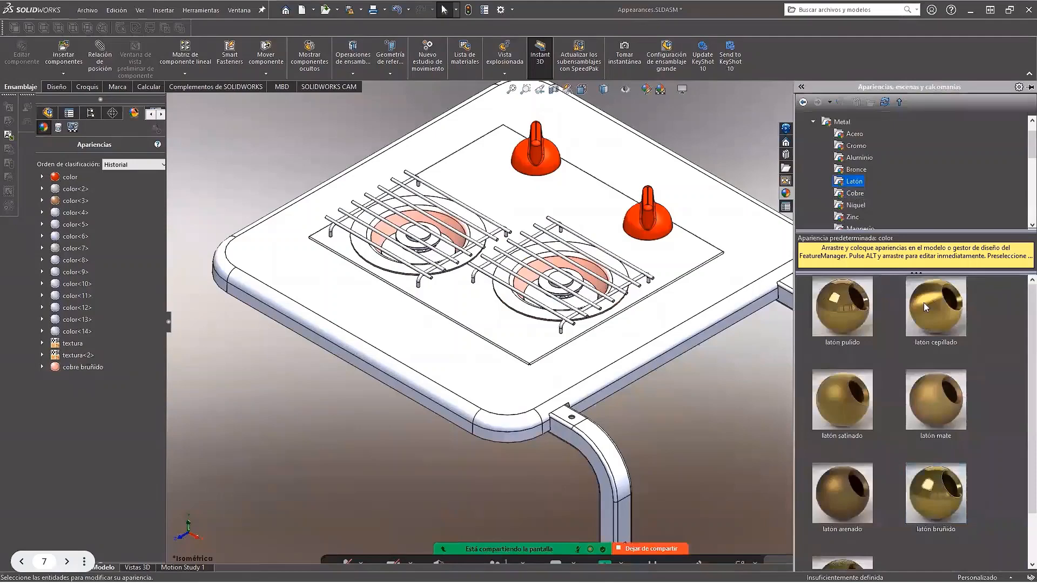
left_click_drag(923, 303, 547, 313)
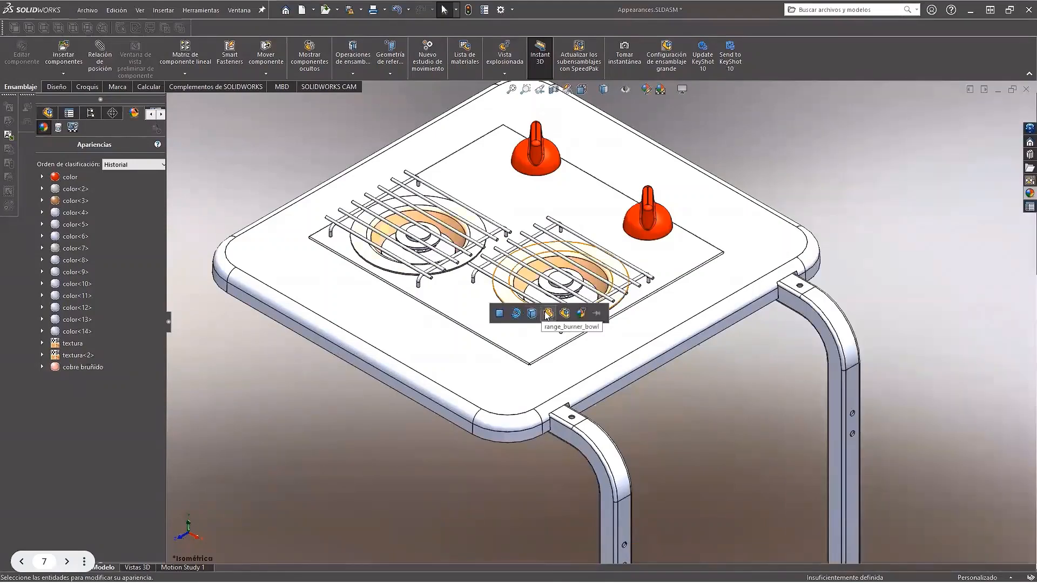
left_click(548, 314)
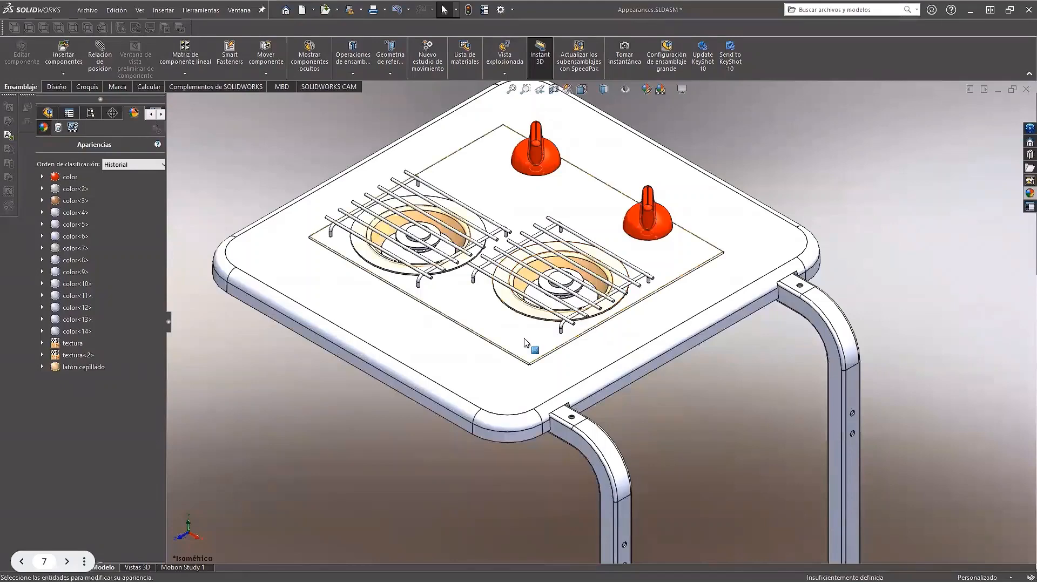
- Apply the steel appearance acero cepillado to the solid body of the burner insert plate
middle_click_drag(524, 341, 517, 282)
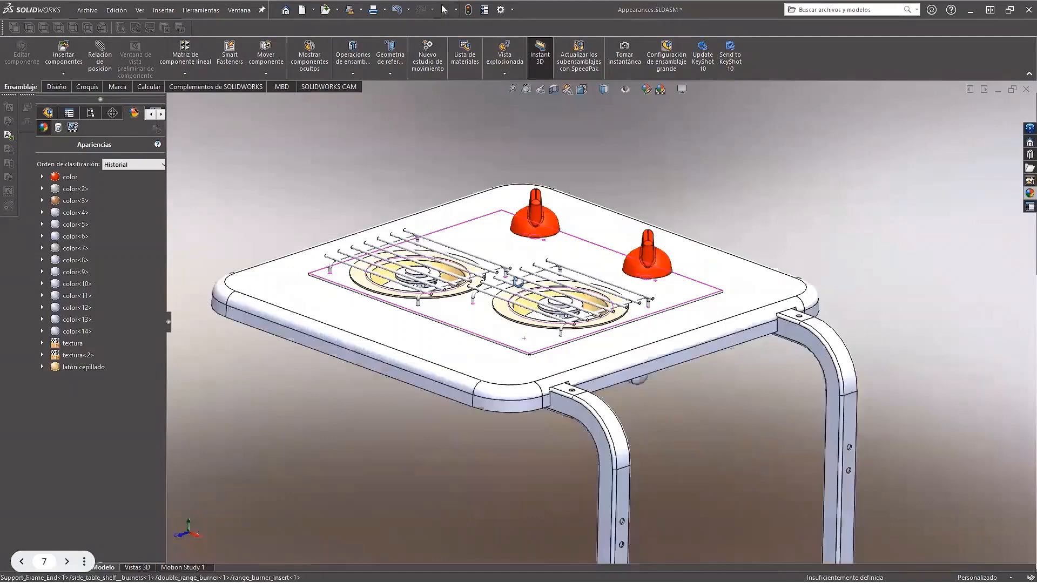
left_click(1029, 193)
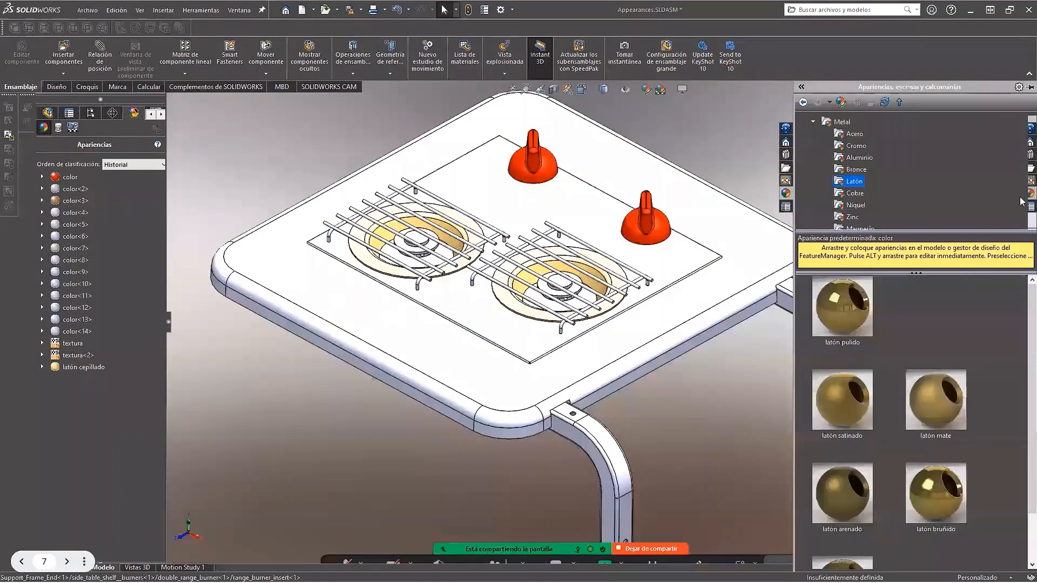
left_click(667, 275)
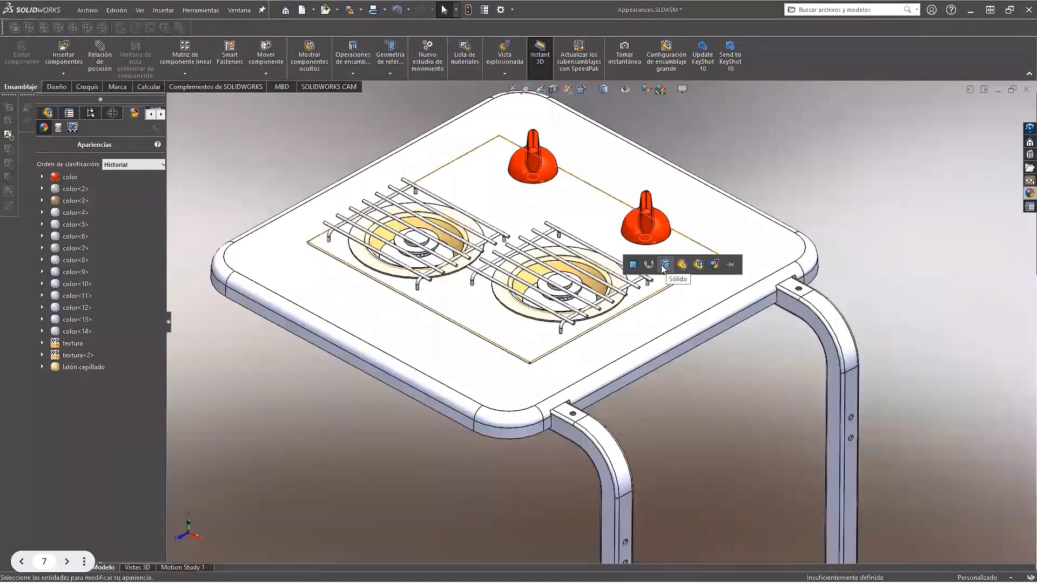
left_click(665, 264)
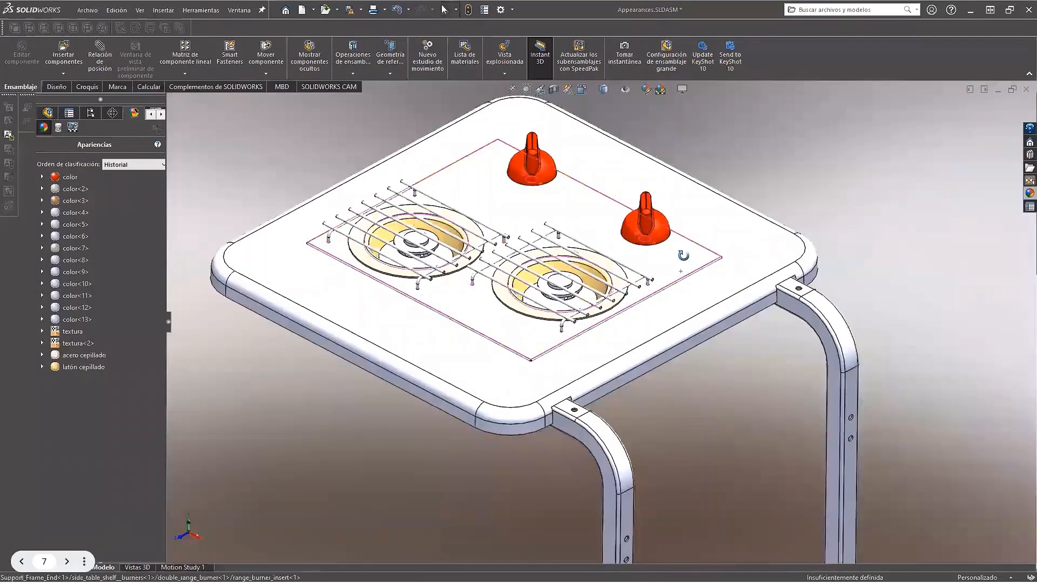
- Replace the current scene with one of the studio scenes from Escenas de estudio
middle_click_drag(683, 255, 687, 258)
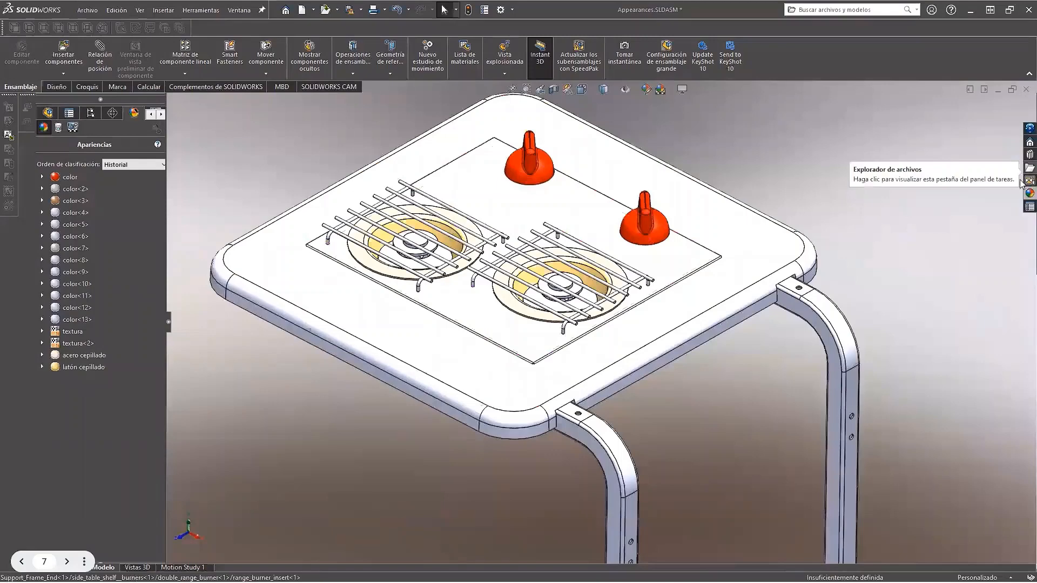
left_click(1029, 193)
double_click(832, 122)
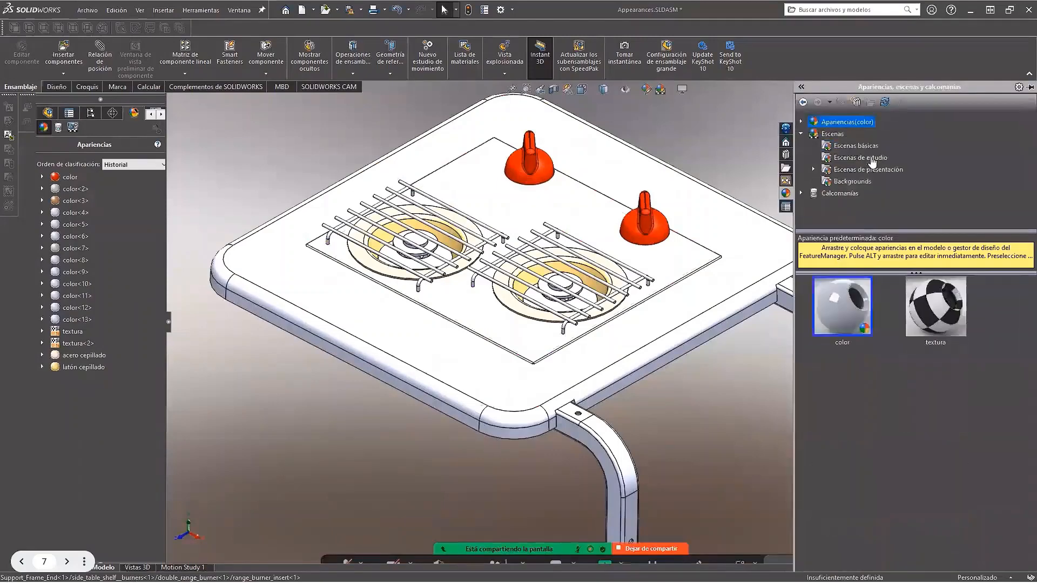
left_click(871, 158)
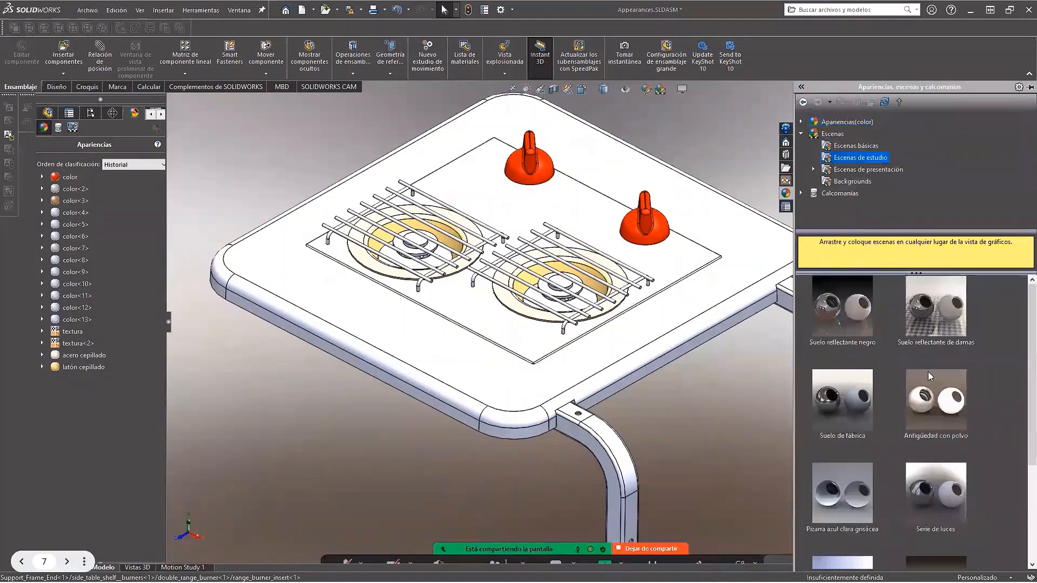
scroll(928, 371, "down", 2)
left_click_drag(927, 371, 775, 156)
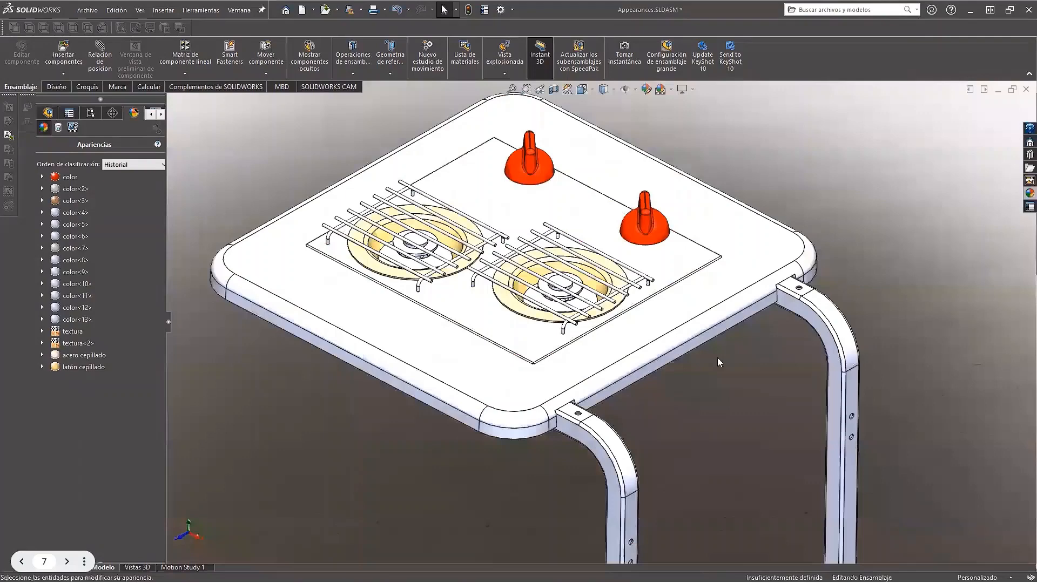
- Apply the steel appearance acero cepillado to the solid body of the table shelf surrounding the burner plate
middle_click_drag(718, 357, 830, 249)
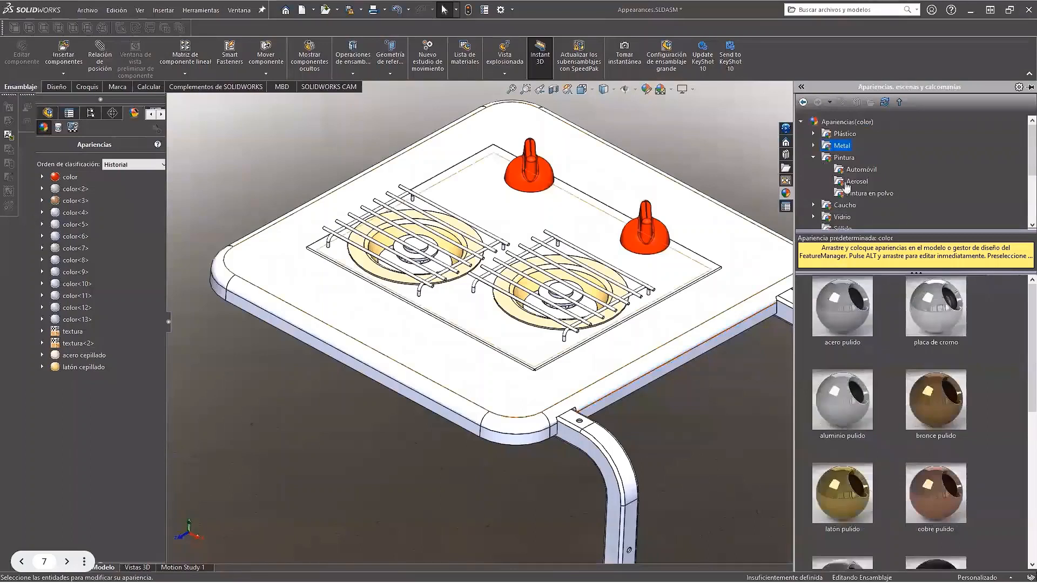
left_click(813, 145)
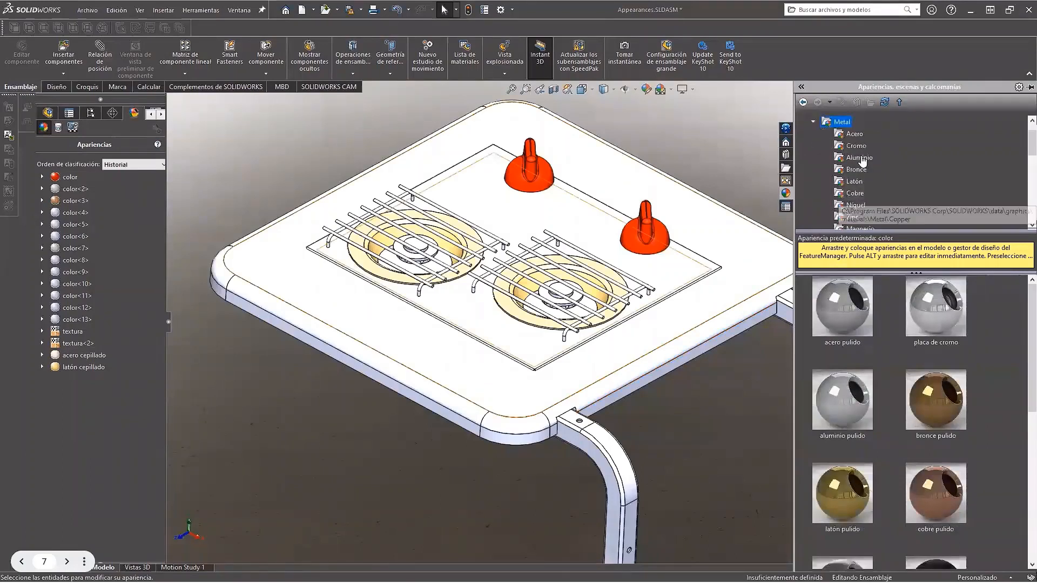
left_click(854, 134)
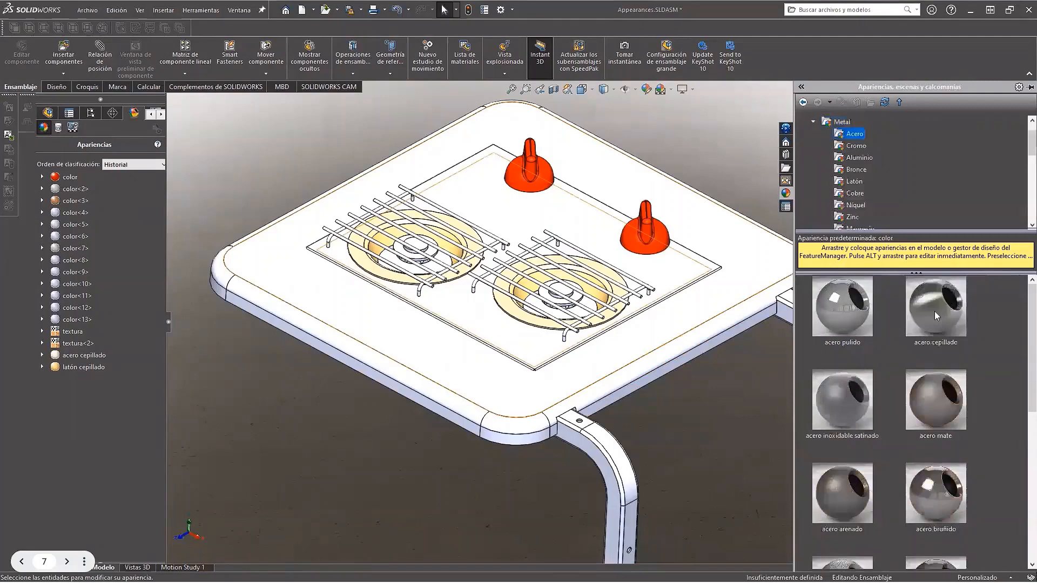
left_click_drag(935, 315, 753, 260)
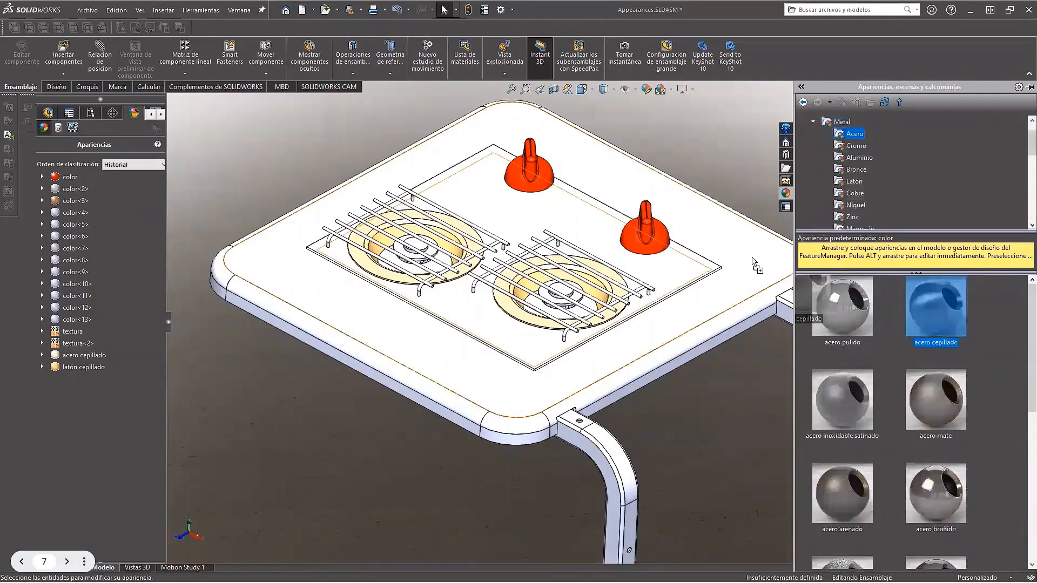
left_click_drag(755, 263, 755, 264)
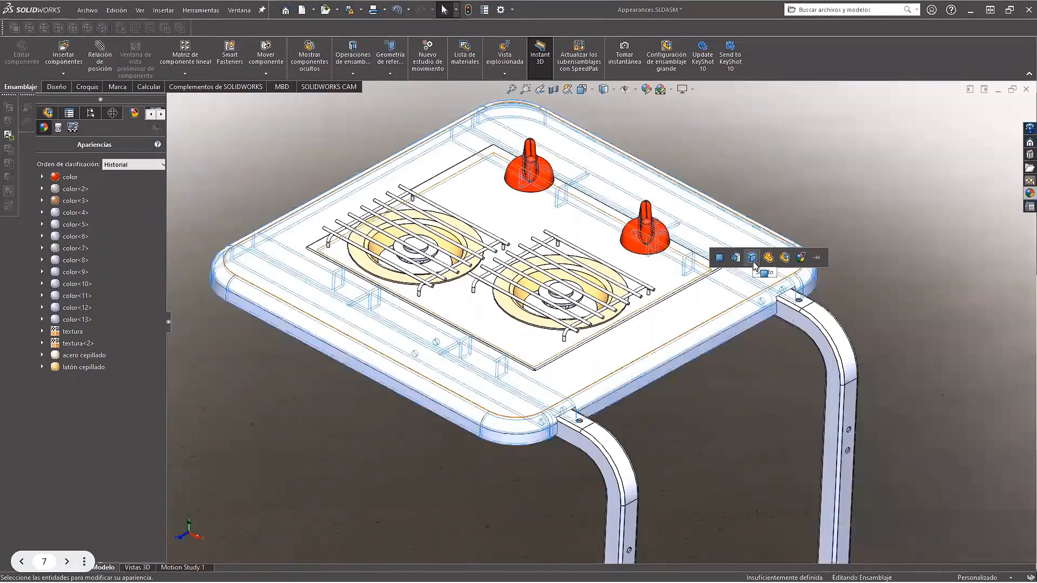
left_click(754, 263)
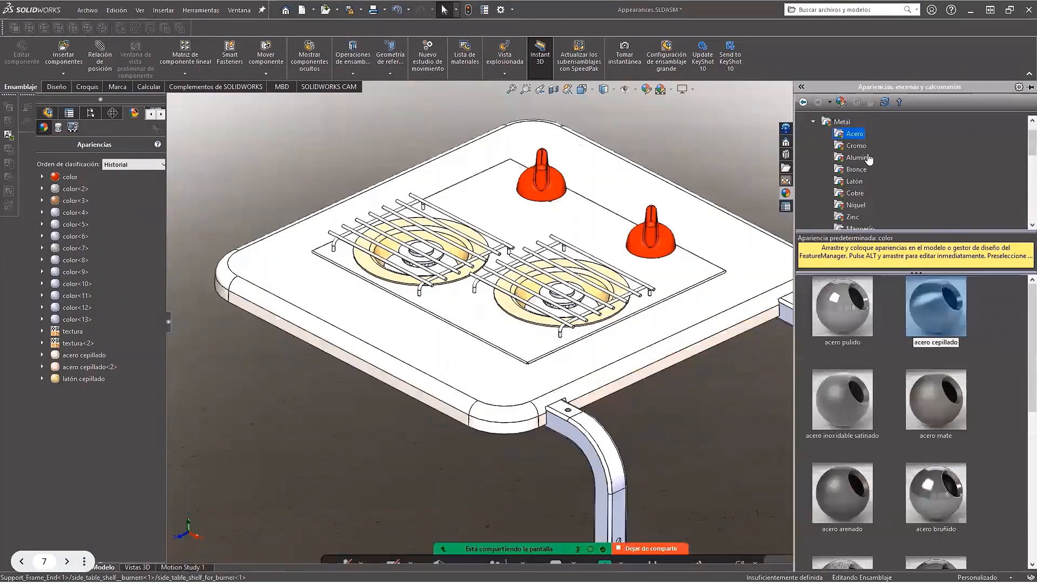
- Apply the iron appearance hierro arenado to the solid body of the burner grates
scroll(854, 209, "down", 1)
left_click(855, 205)
left_click_drag(917, 310, 652, 292)
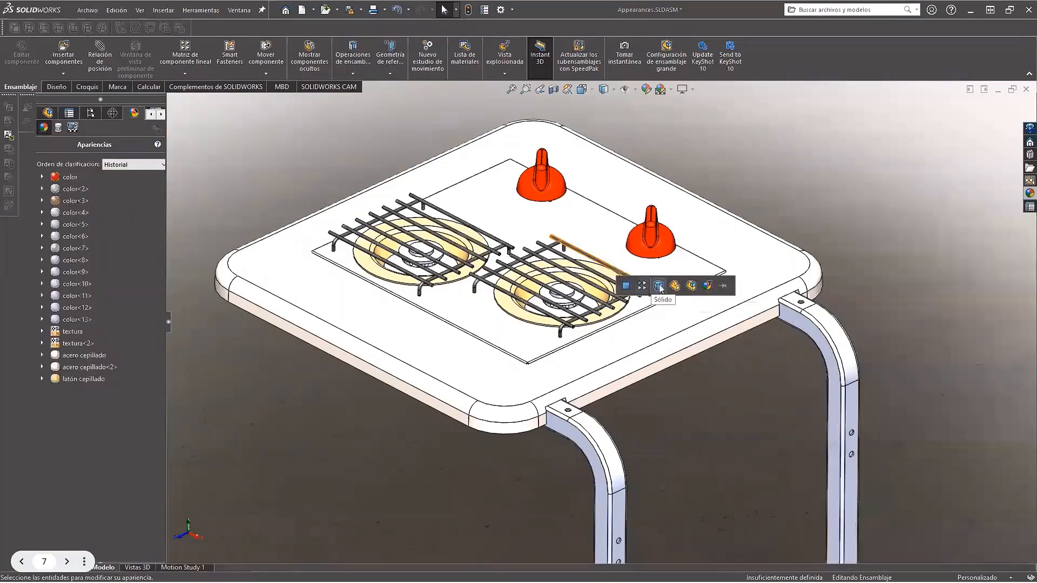
left_click(658, 285)
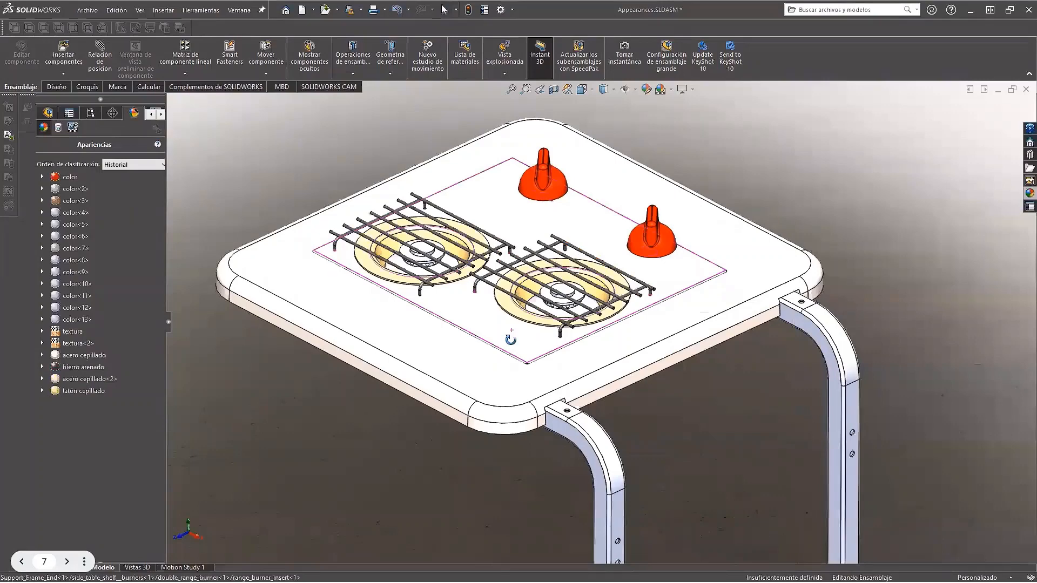
- Apply the appearance plástico negro poco lustroso to the Lofted Control Knob part
middle_click_drag(510, 339, 512, 354)
left_click(1030, 192)
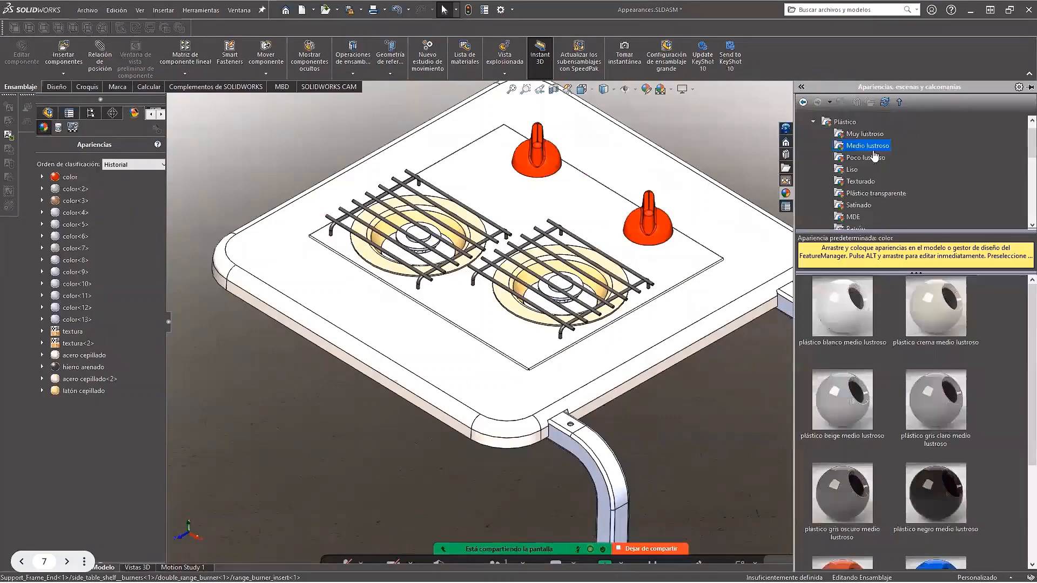
left_click(875, 156)
left_click_drag(935, 491, 664, 237)
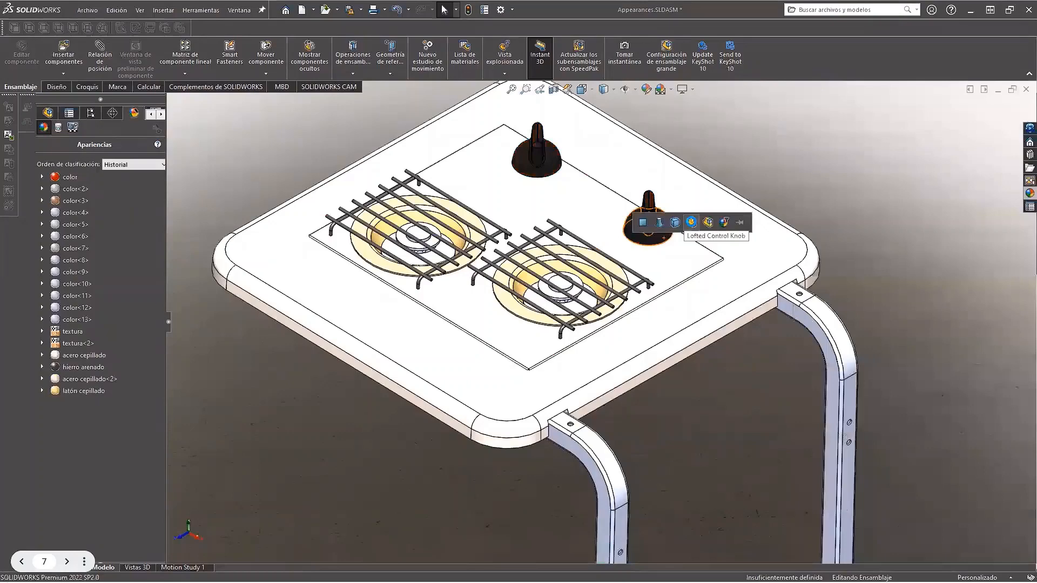
left_click(691, 222)
- Apply the textured plastic appearance PW-MT11020 to the control knob part
middle_click_drag(714, 360, 713, 349)
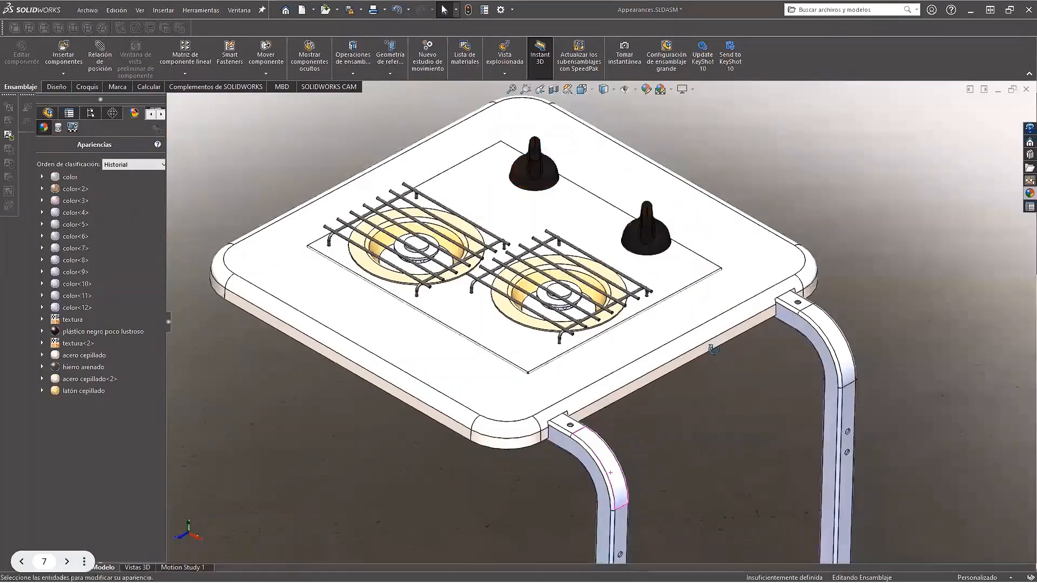
middle_click_drag(713, 350, 713, 335)
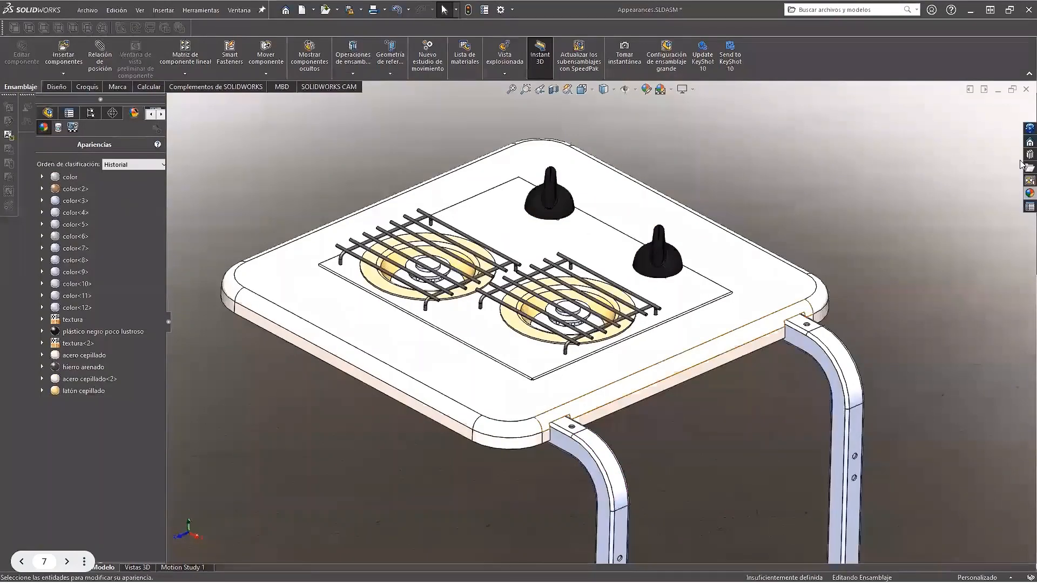
left_click(1029, 193)
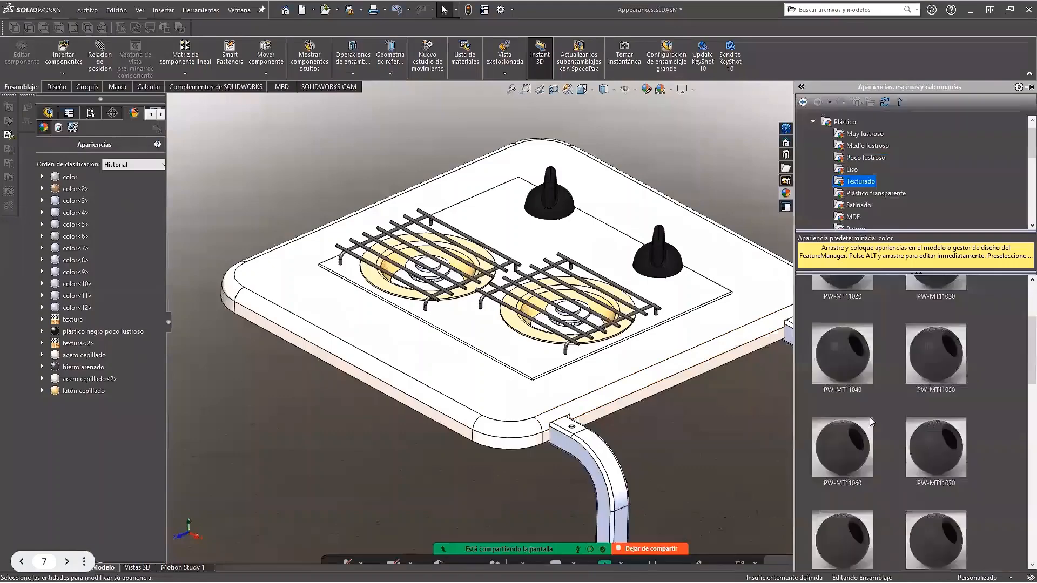
left_click_drag(869, 417, 693, 270)
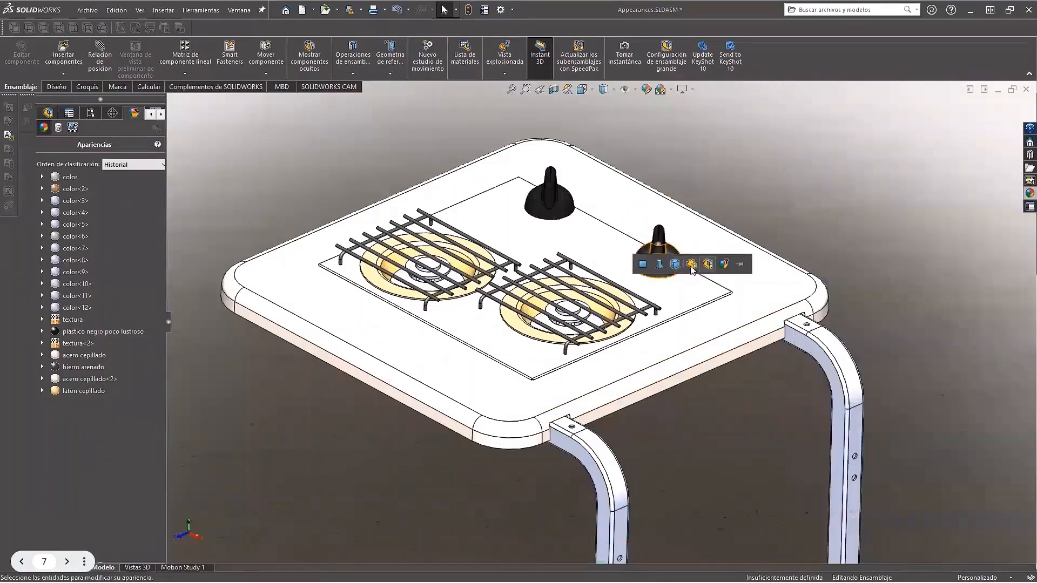
left_click(692, 265)
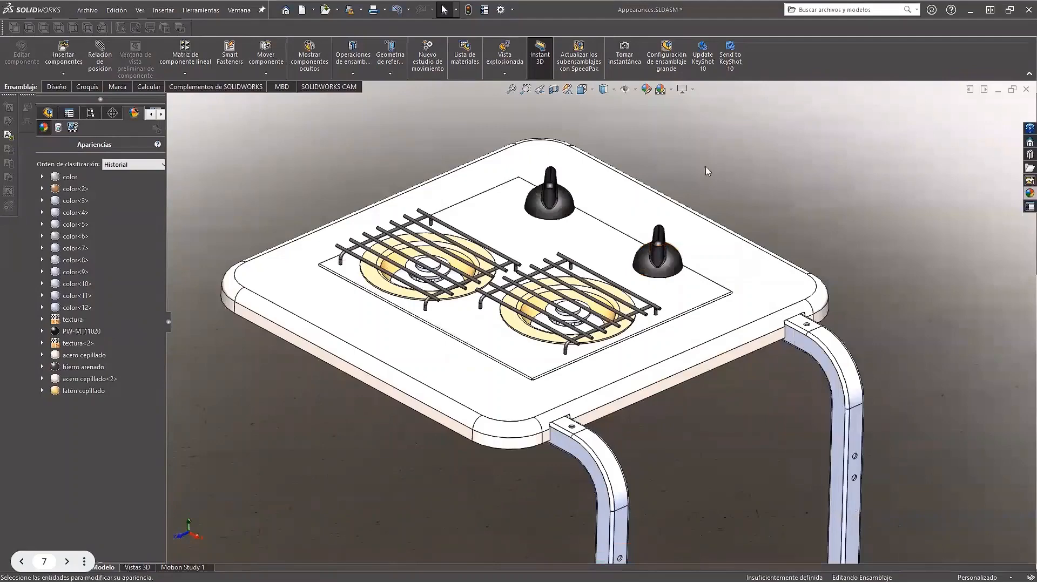
- Apply the bronze appearance bronce cepillado to the burner component beneath the grates
middle_click_drag(705, 166, 709, 196)
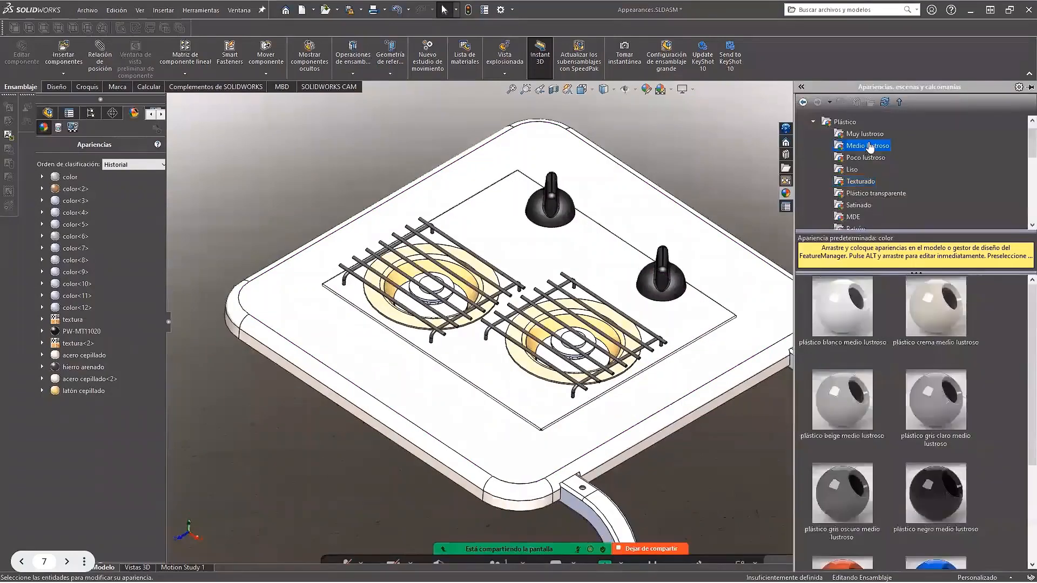
scroll(869, 146, "down", 4)
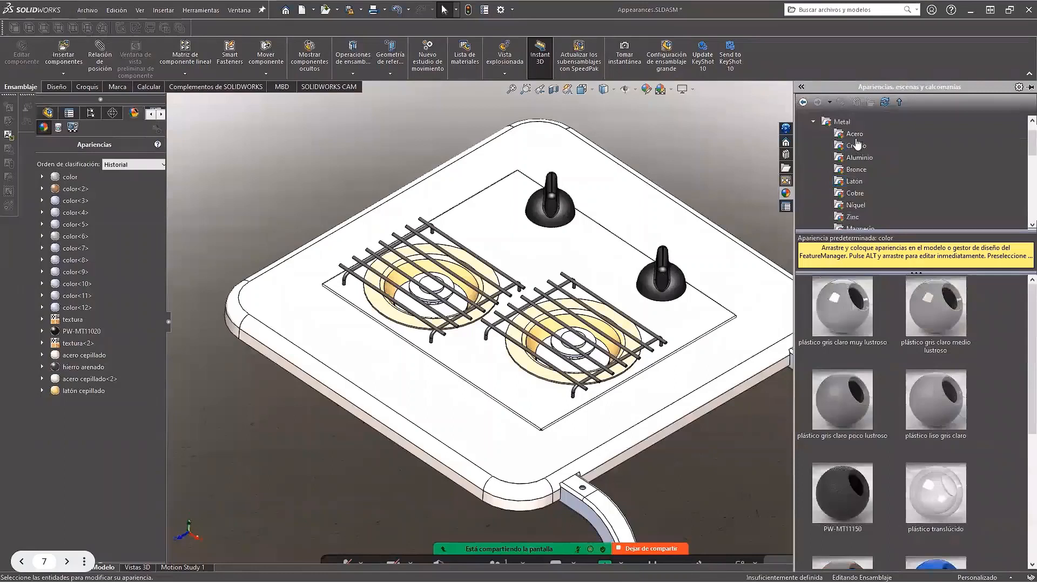
left_click(859, 169)
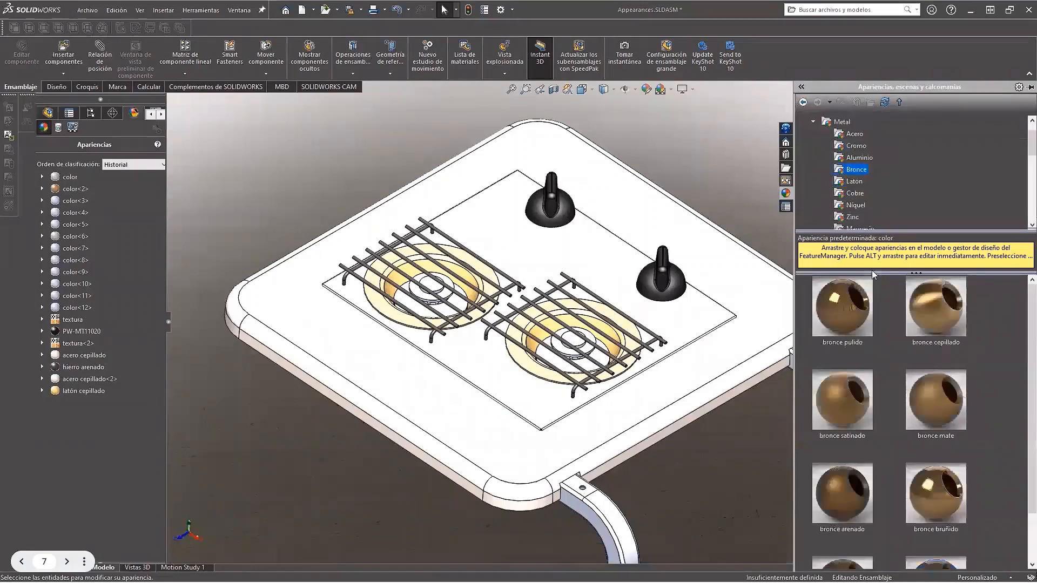
left_click_drag(935, 307, 585, 366)
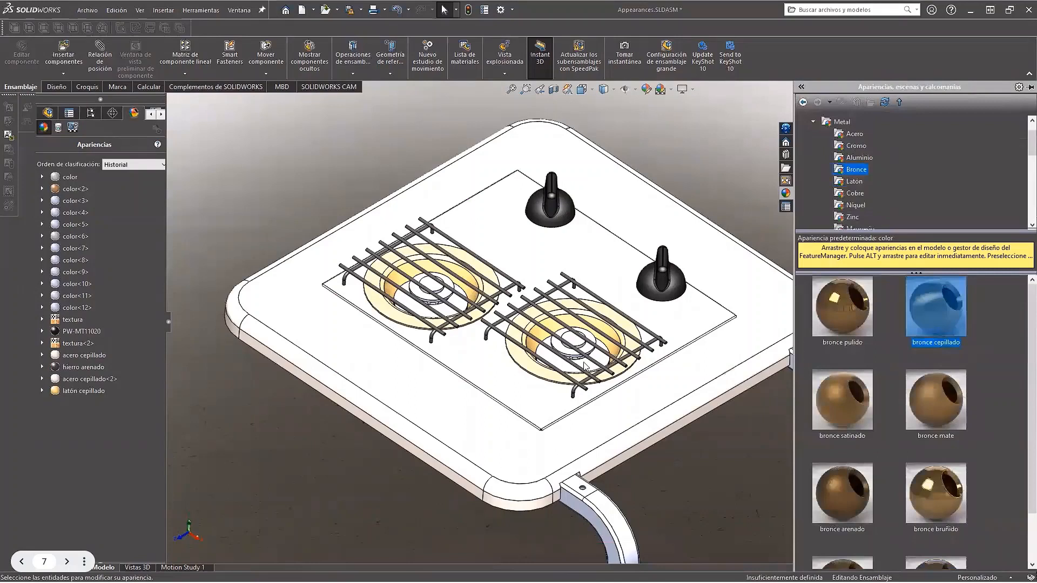
left_click_drag(585, 366, 603, 369)
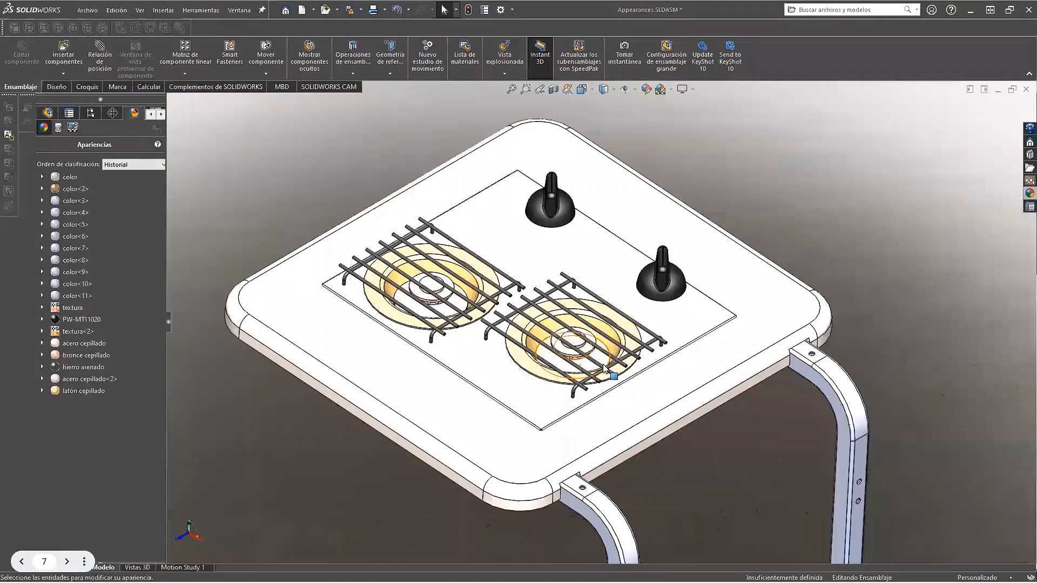
- Activate the Planks-Wood configuration and expand the Orgánico > Madera appearance category
left_click(87, 114)
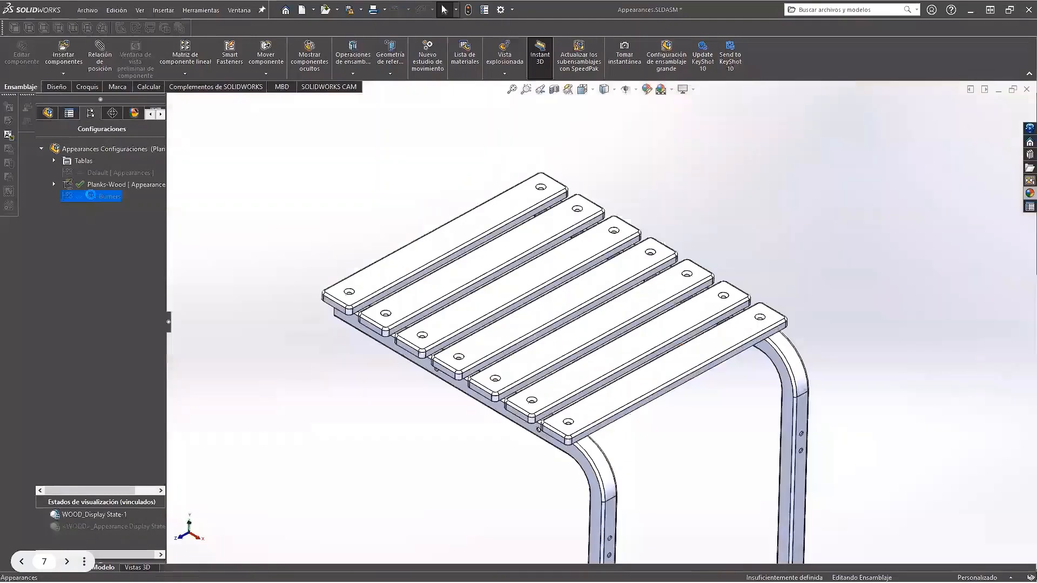
left_click(125, 186)
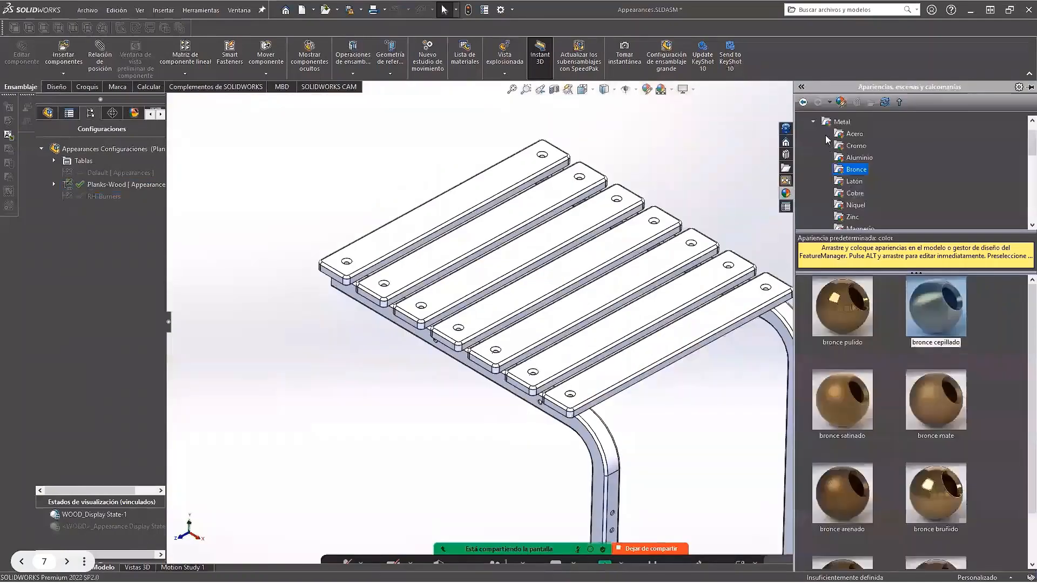
left_click(813, 121)
scroll(822, 167, "down", 1)
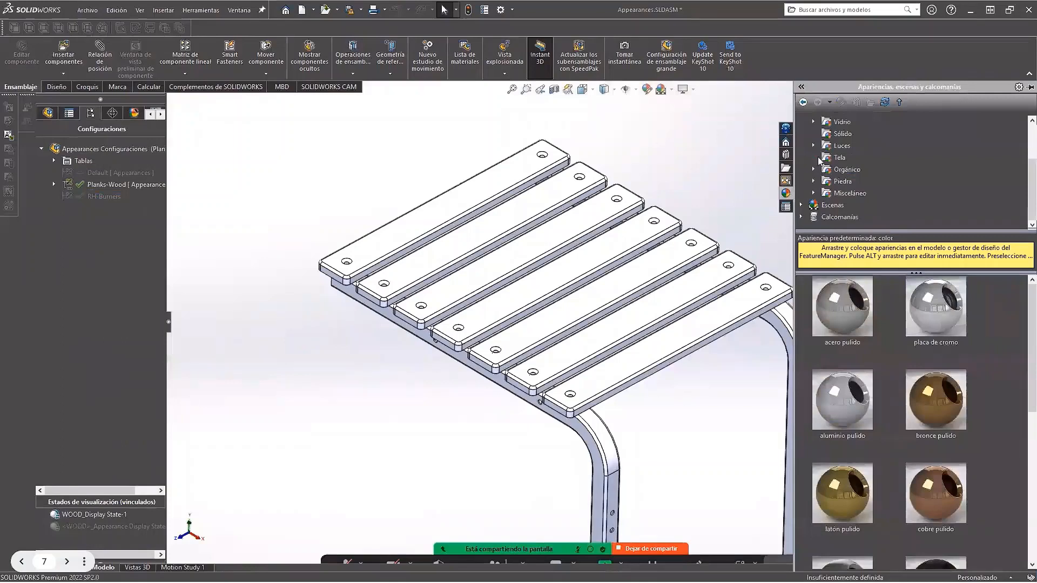
left_click(813, 169)
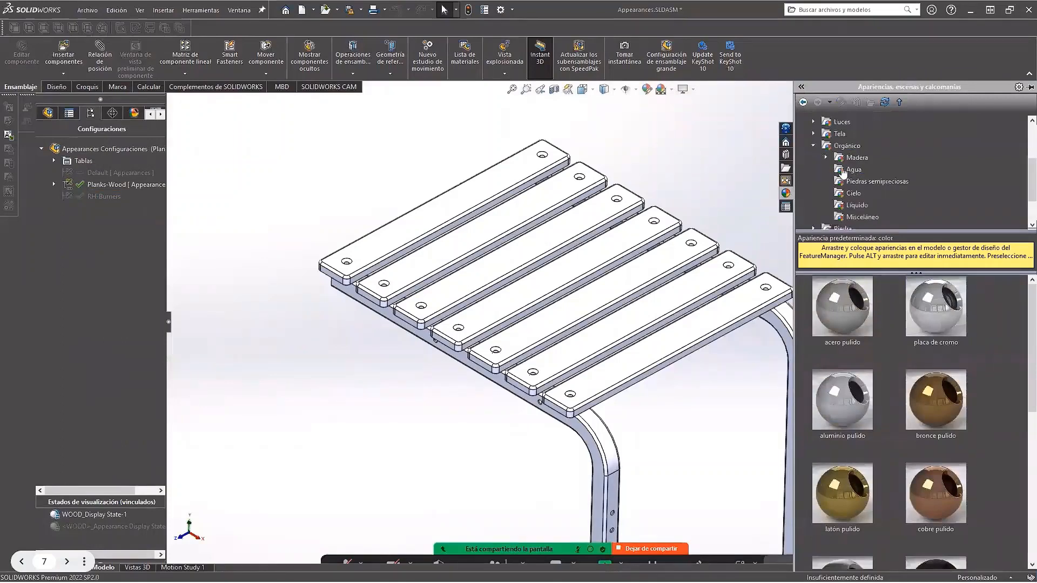
left_click(826, 158)
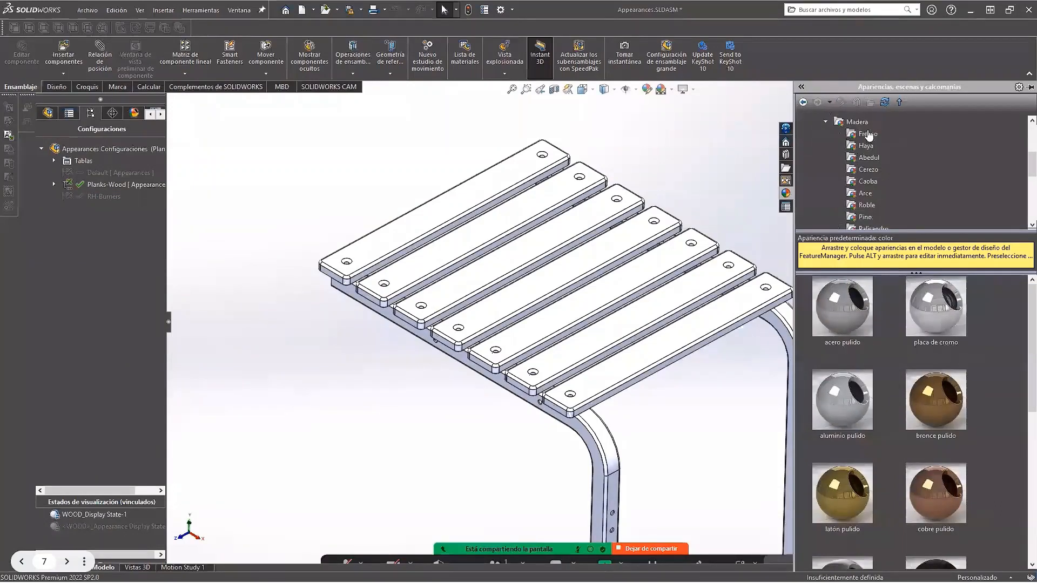
- Apply the walnut appearance nogal pulido 2d to only the first tabletop plank, at component level
scroll(869, 162, "down", 3)
left_click(868, 169)
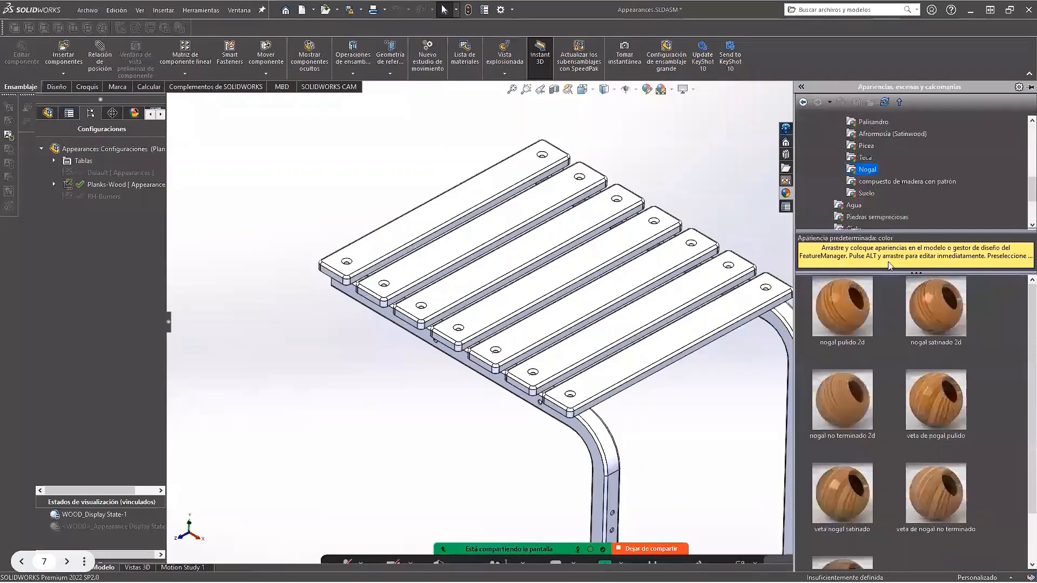
left_click_drag(838, 297, 517, 179)
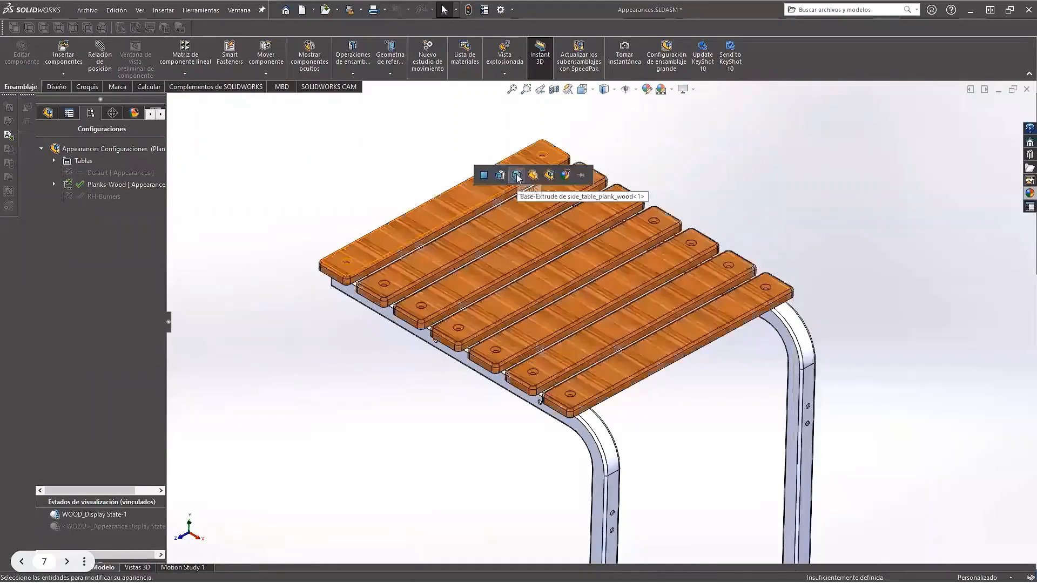
left_click(550, 175)
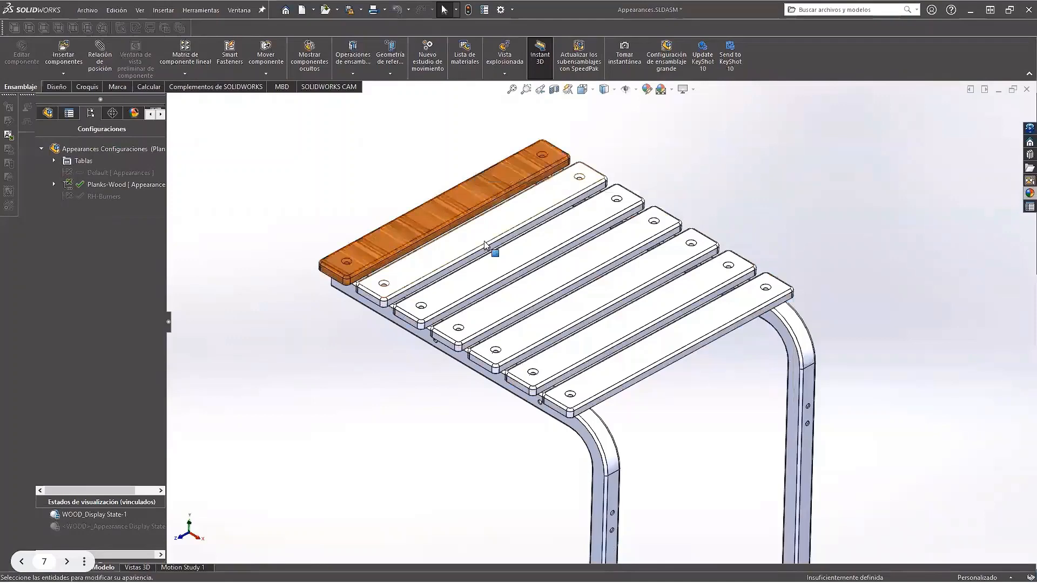
- Apply nogal pulido 2d to the second plank for editing and assign it at part document level
middle_click_drag(486, 244, 488, 260)
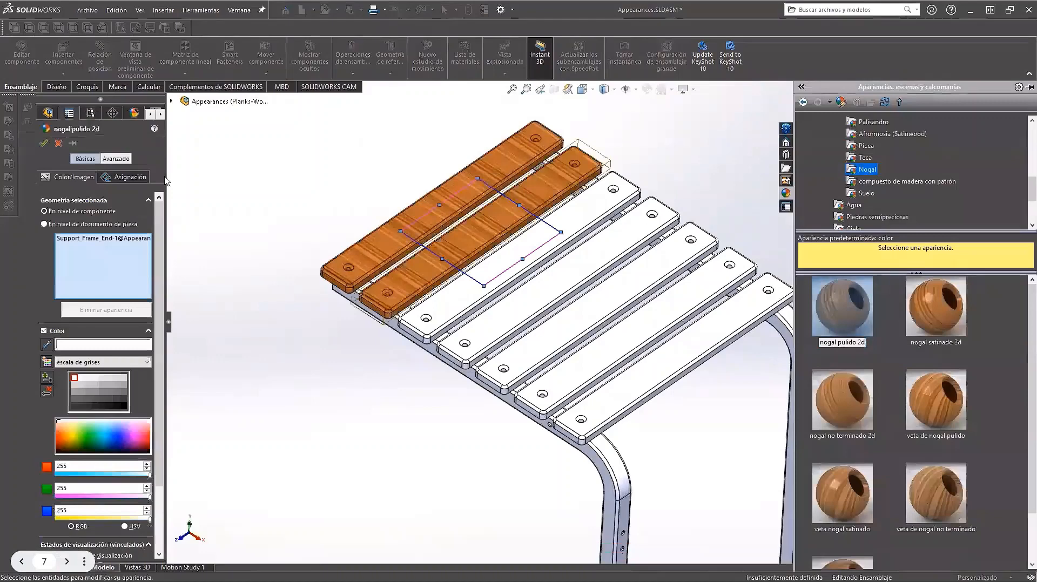
left_click_drag(167, 181, 232, 299)
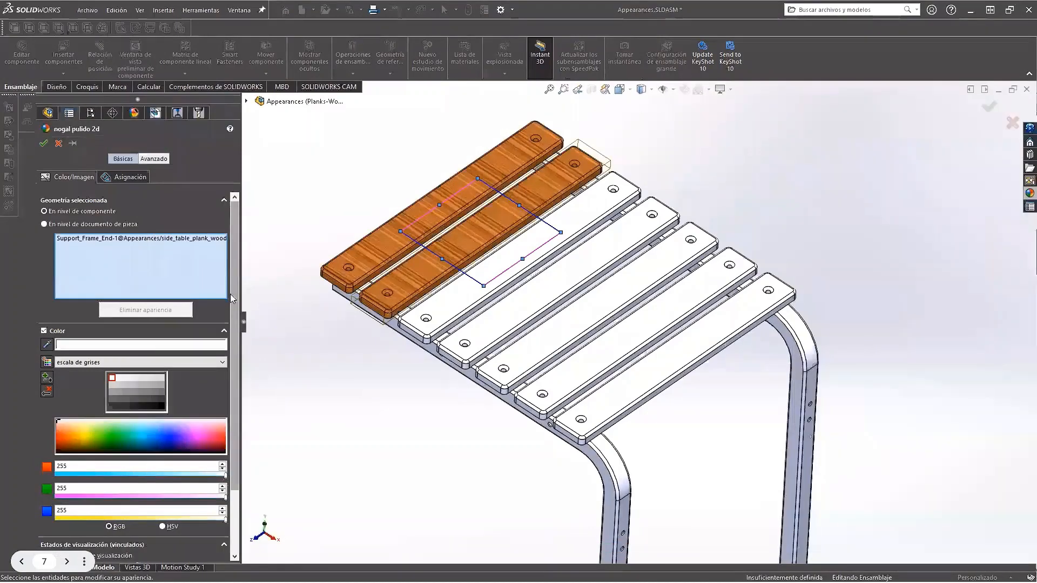
left_click(44, 223)
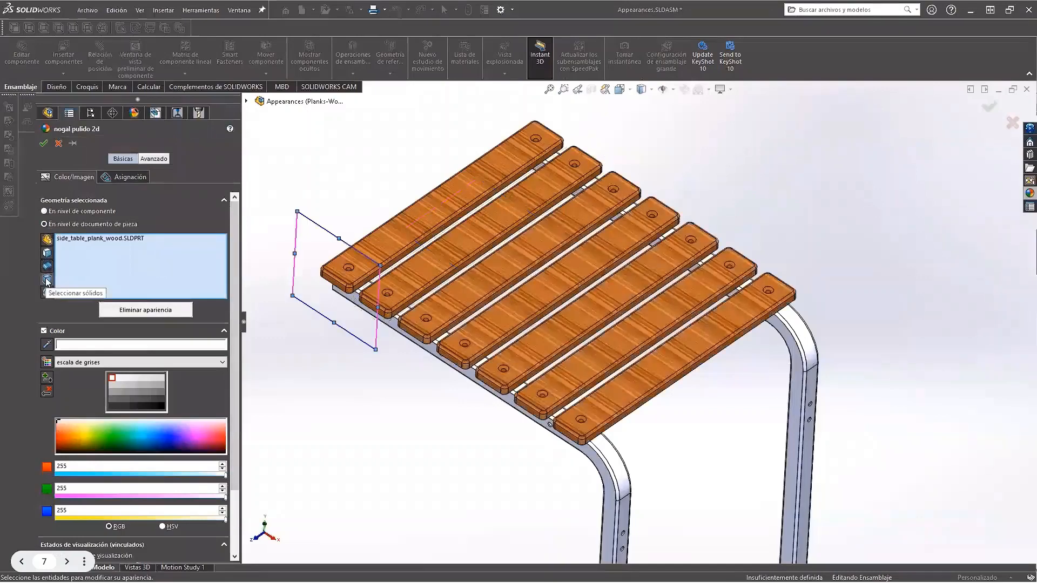
left_click(47, 280)
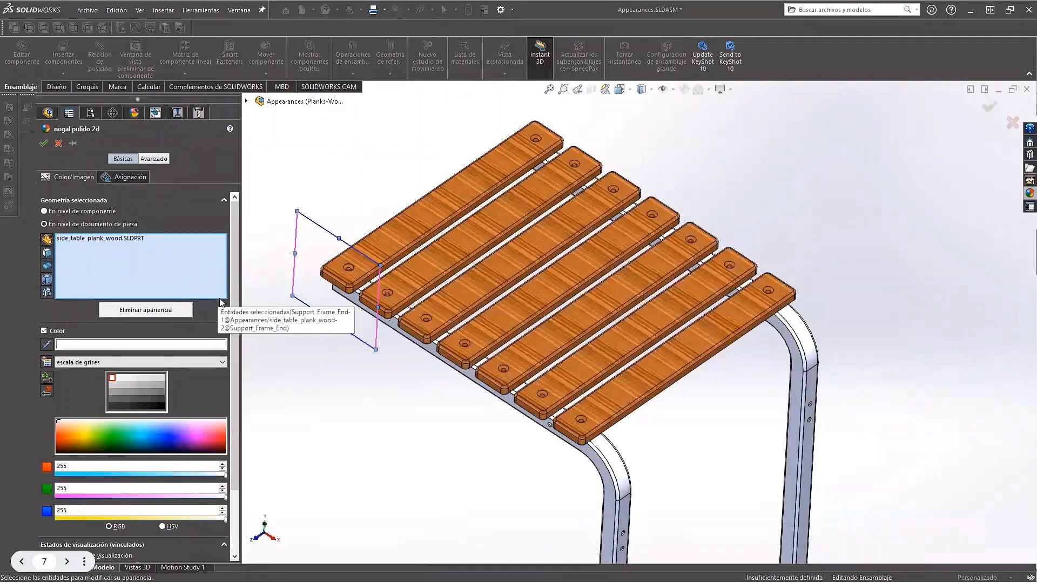
- Set the walnut appearance's color to the light gray RGB 192, 192, 192 and review its display state options
scroll(236, 387, "down", 1)
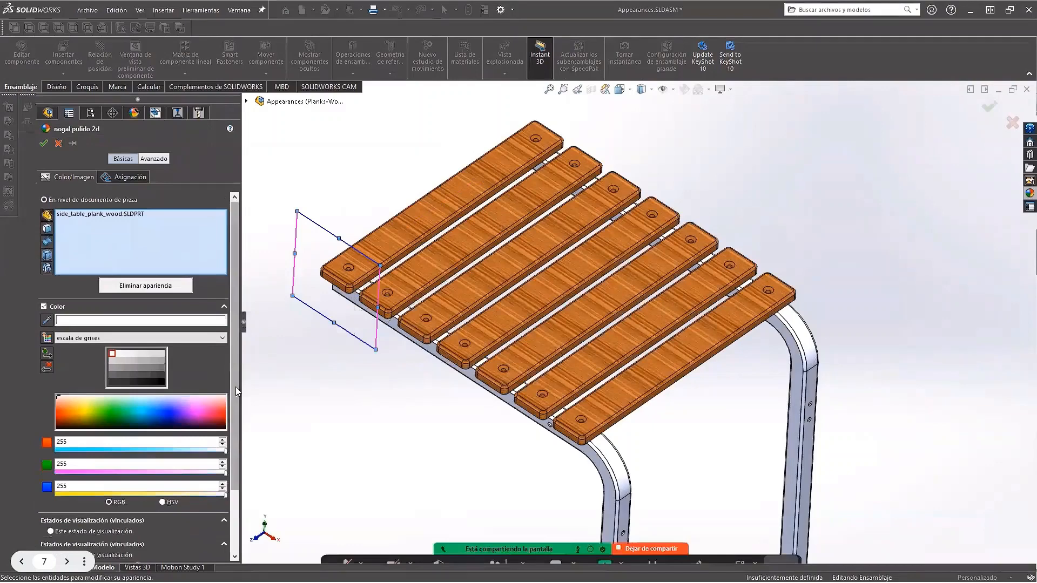
scroll(235, 387, "down", 2)
left_click(141, 328)
left_click(146, 321)
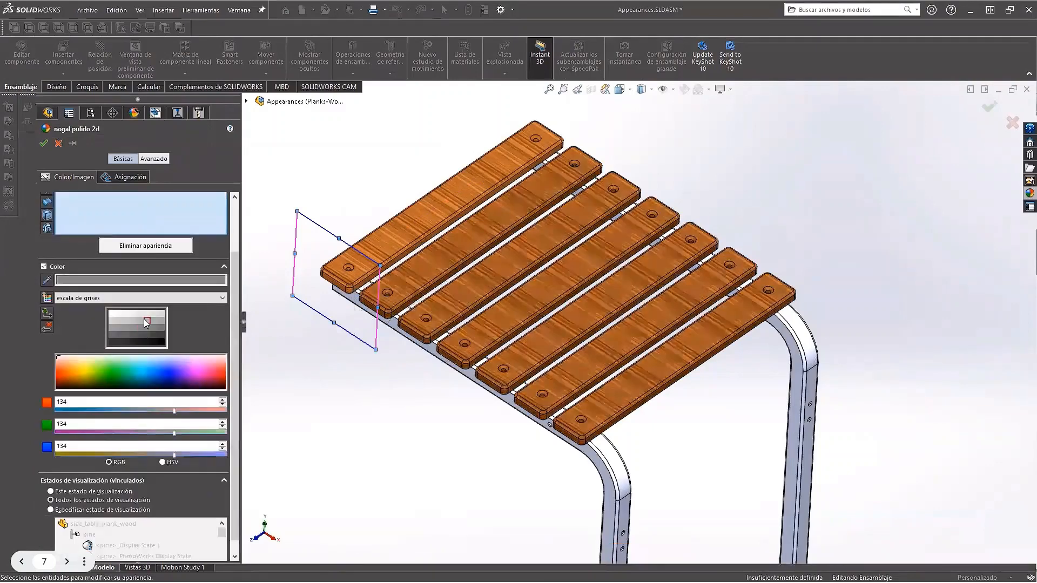
left_click(135, 320)
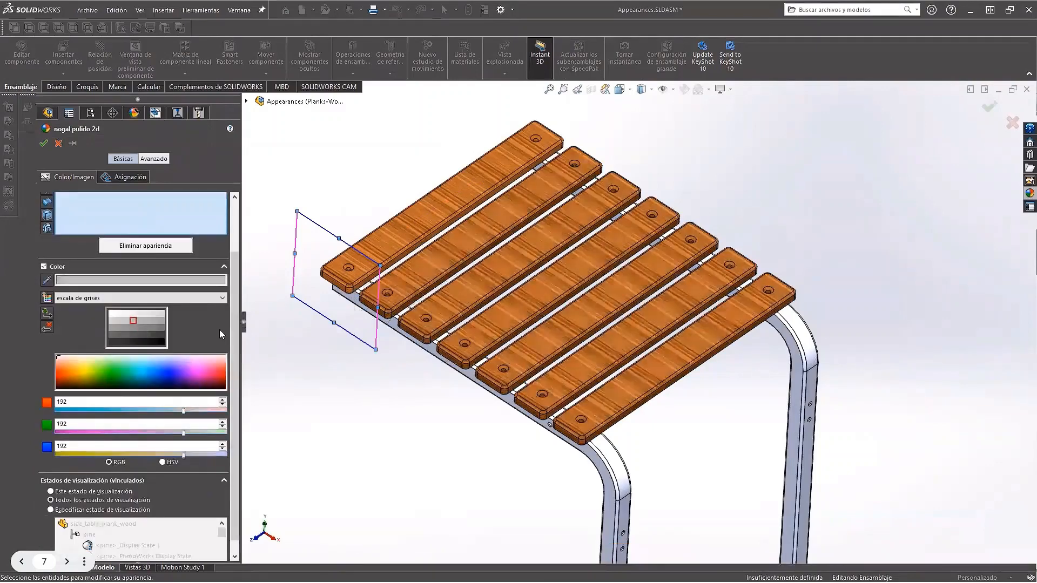
scroll(234, 352, "down", 1)
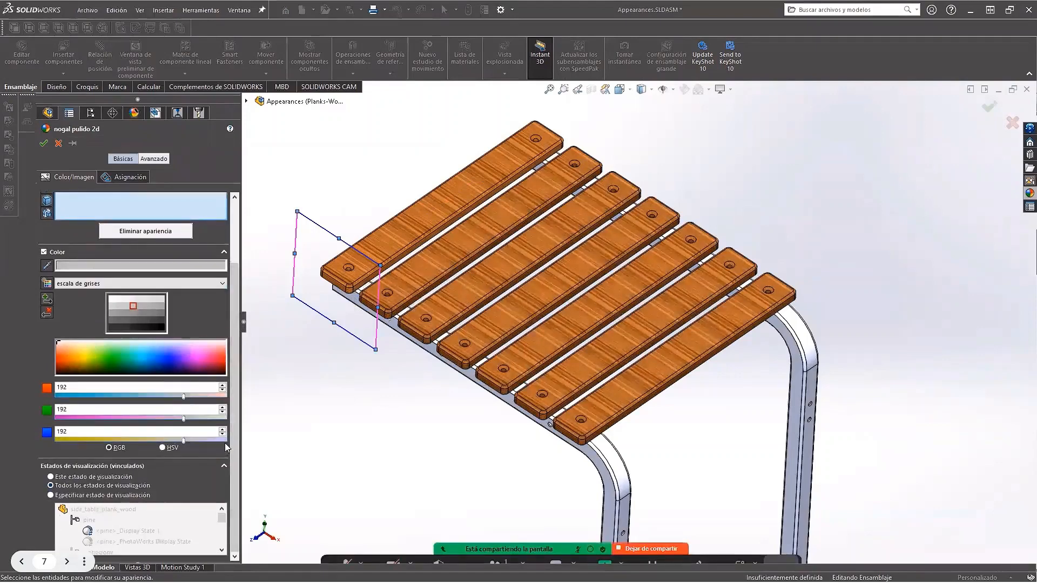
left_click_drag(236, 447, 232, 397)
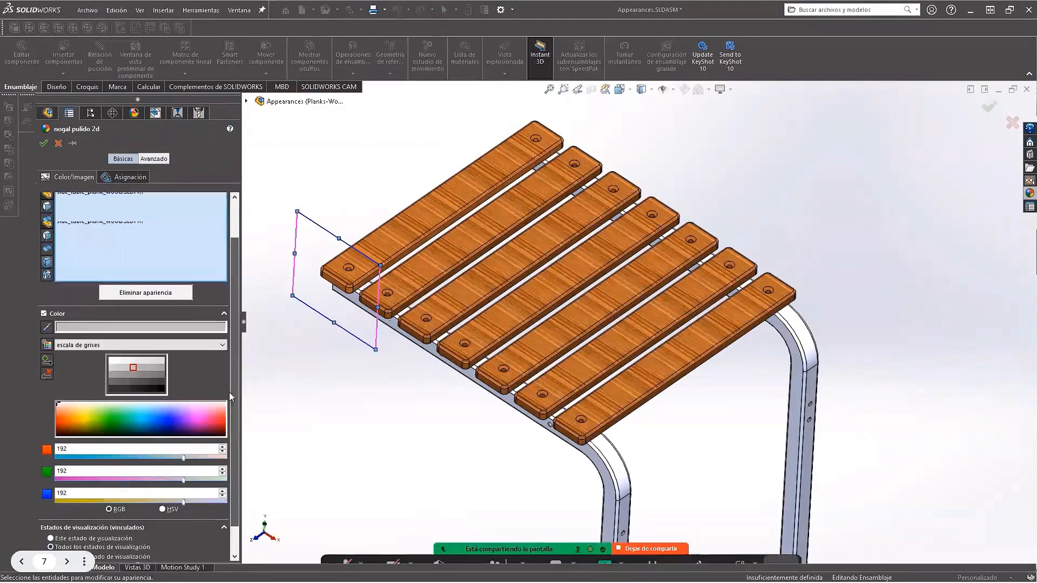
scroll(120, 191, "up", 1)
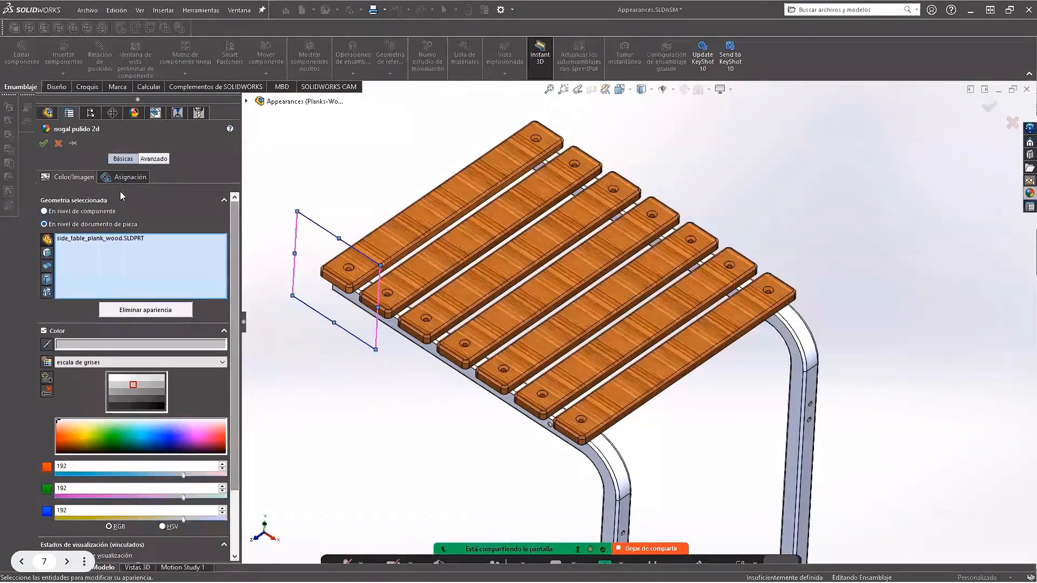
- Set the axis direction of the walnut texture mapping to ZX
left_click(124, 177)
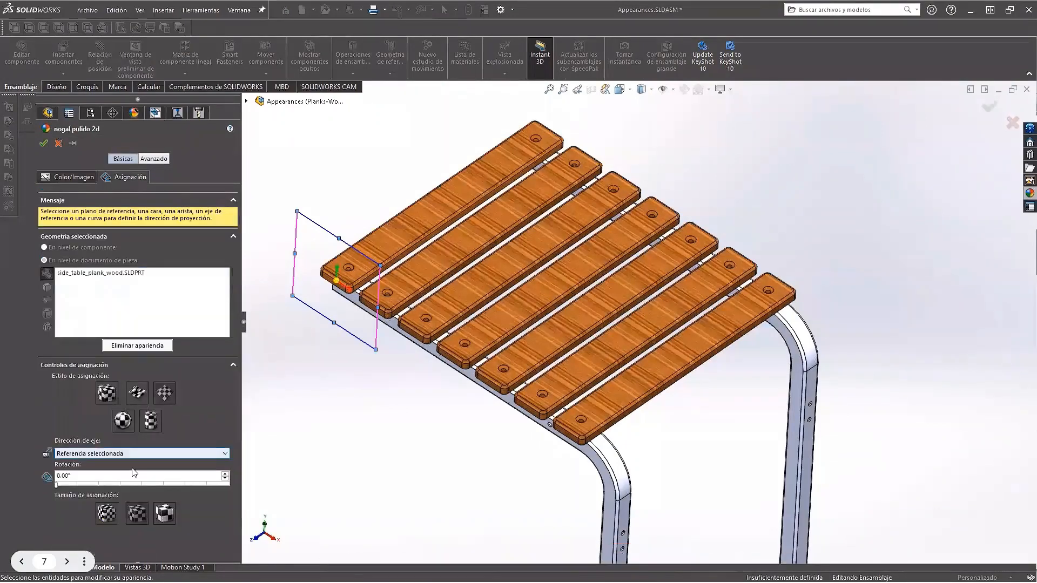
left_click(133, 468)
left_click(225, 418)
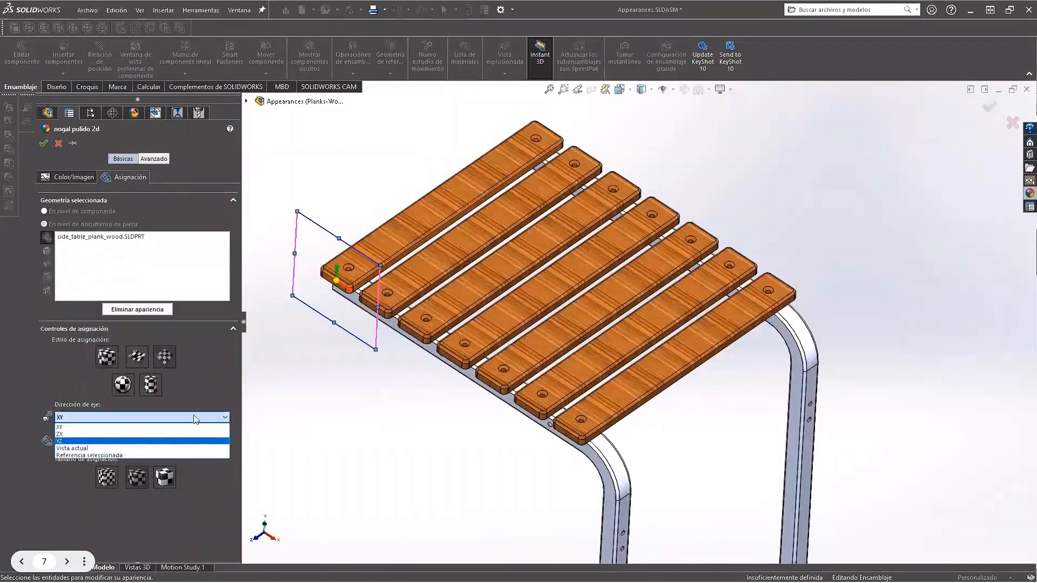
left_click(197, 434)
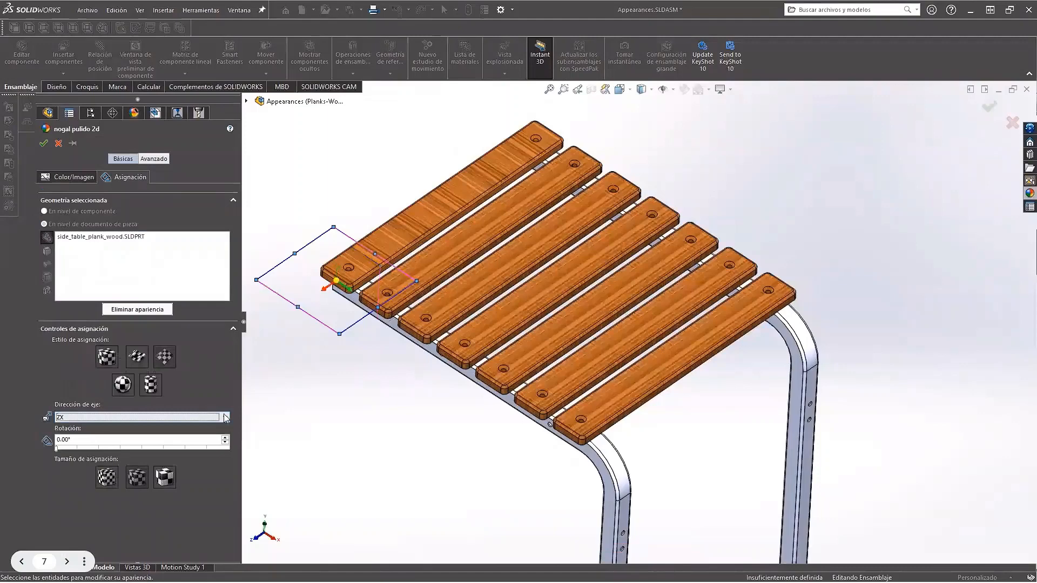
- Try the YZ and Vista actual axis directions for the walnut mapping and restore ZX
scroll(225, 417, "down", 1)
left_click(224, 417)
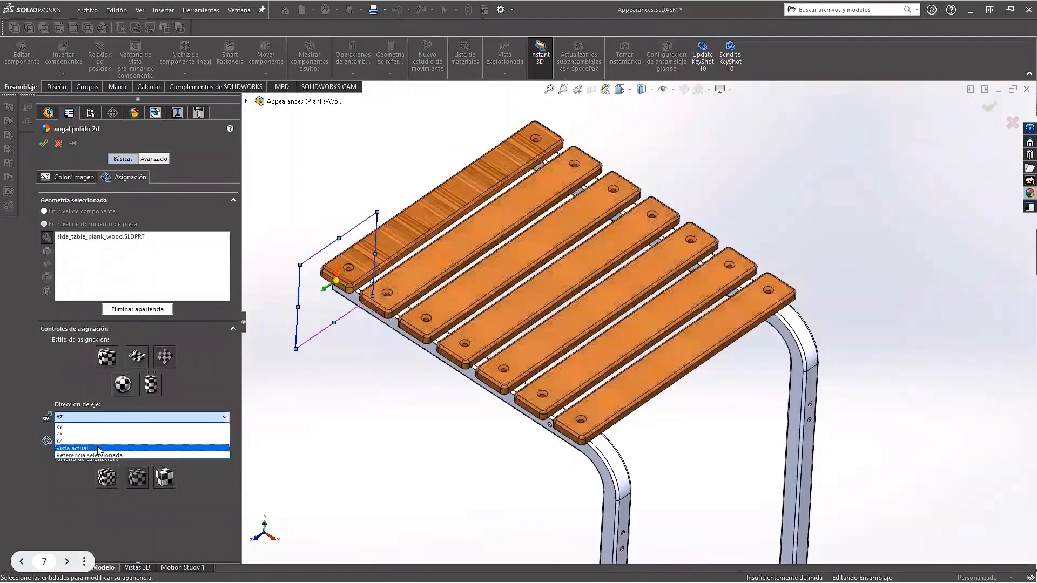
left_click(87, 448)
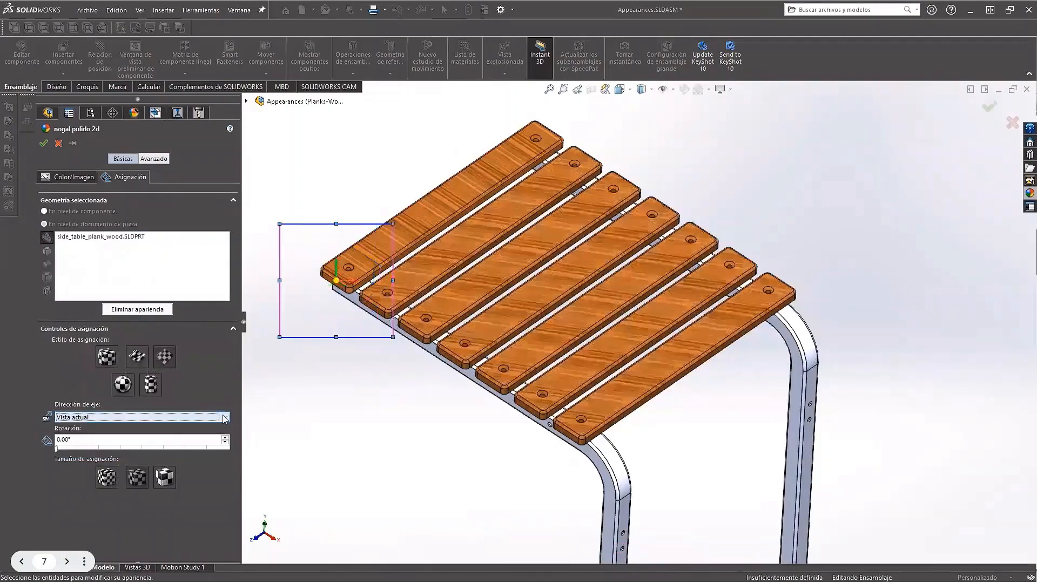
left_click(224, 417)
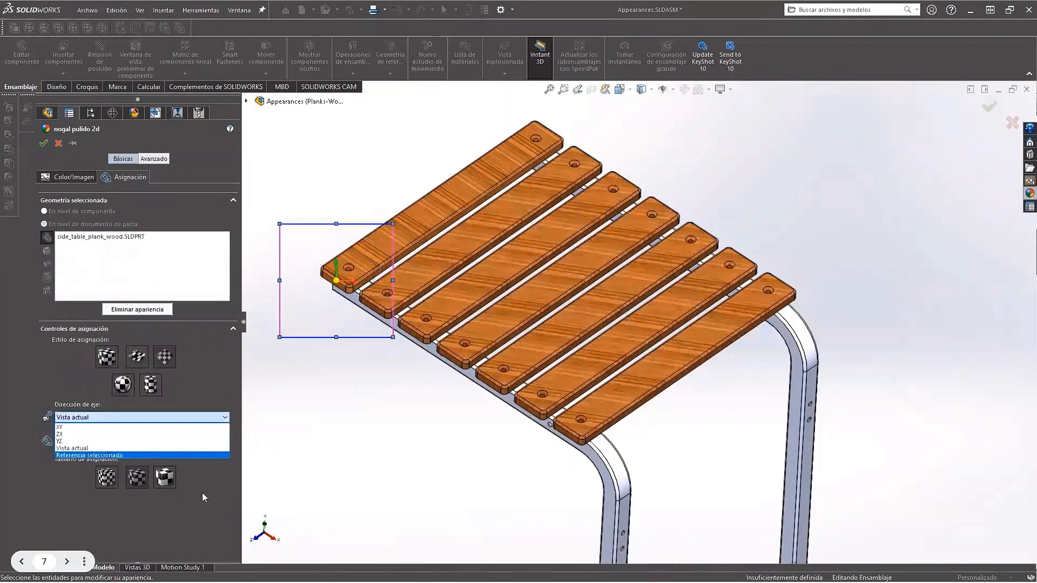
middle_click_drag(432, 402, 444, 387)
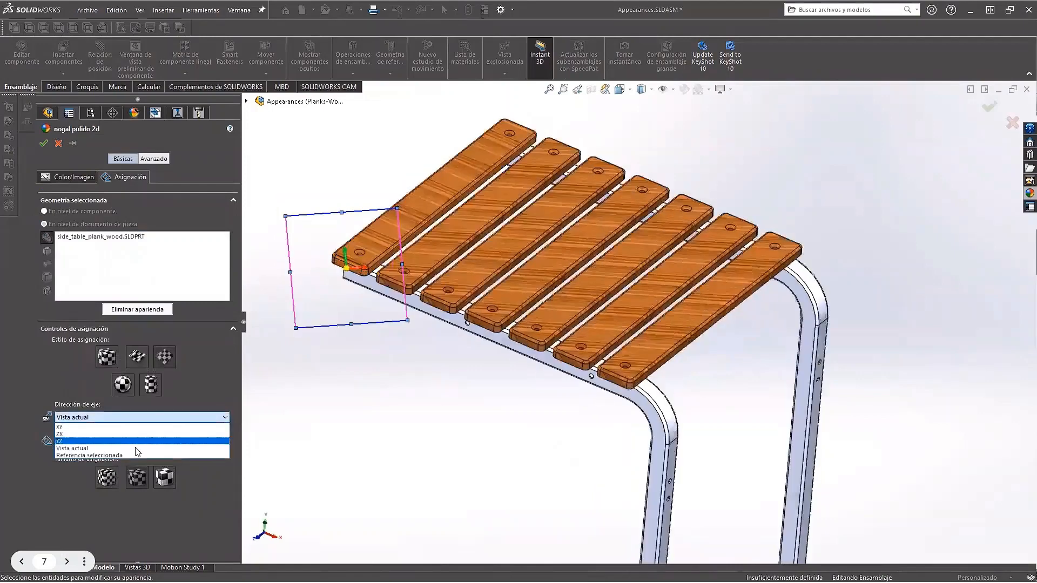
left_click(137, 455)
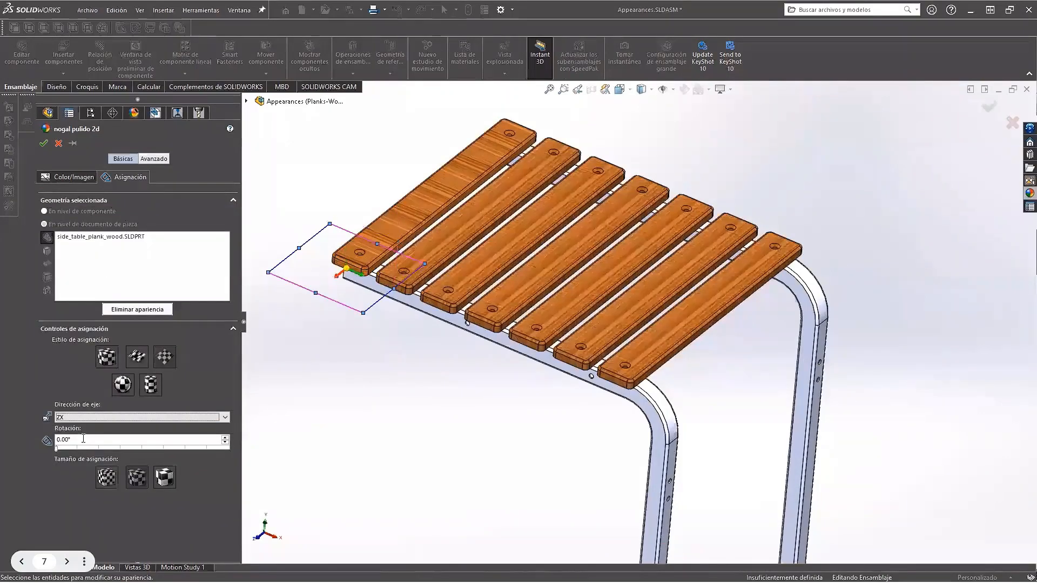
- Set the rotation of the walnut texture mapping to 66°
left_click_drag(56, 449, 90, 447)
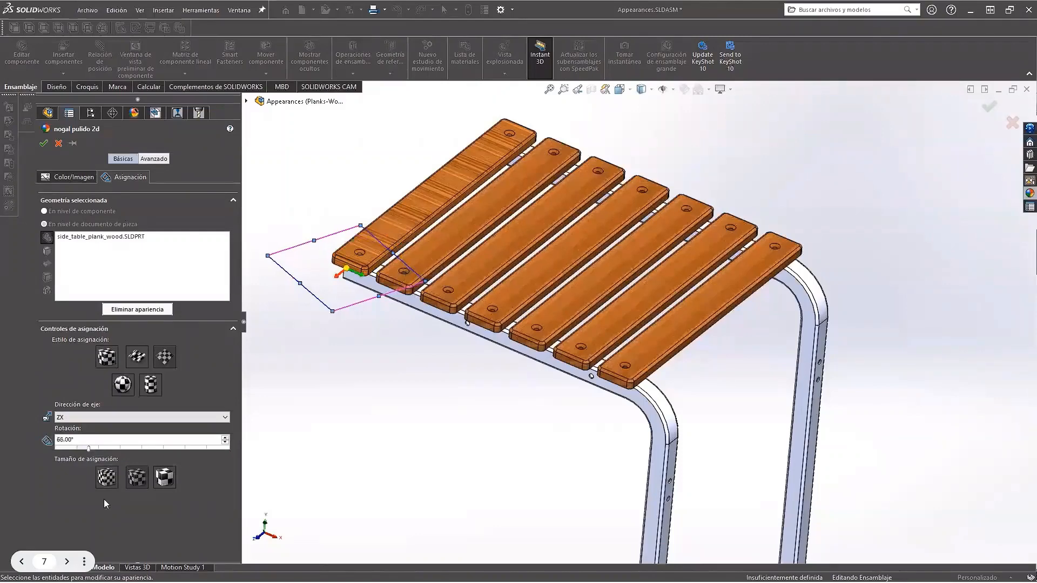
middle_click_drag(416, 435, 426, 438)
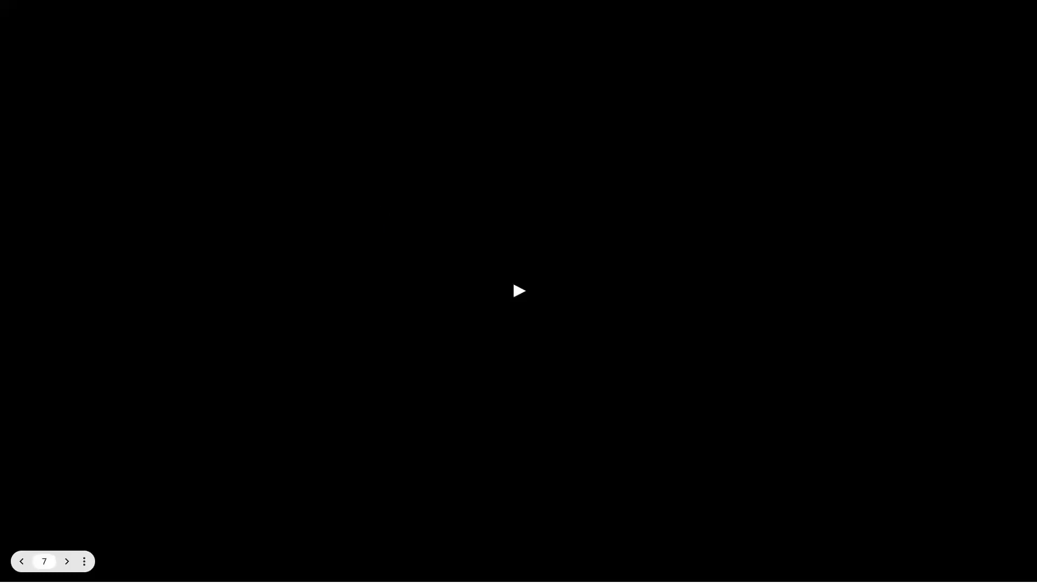
key("Right")
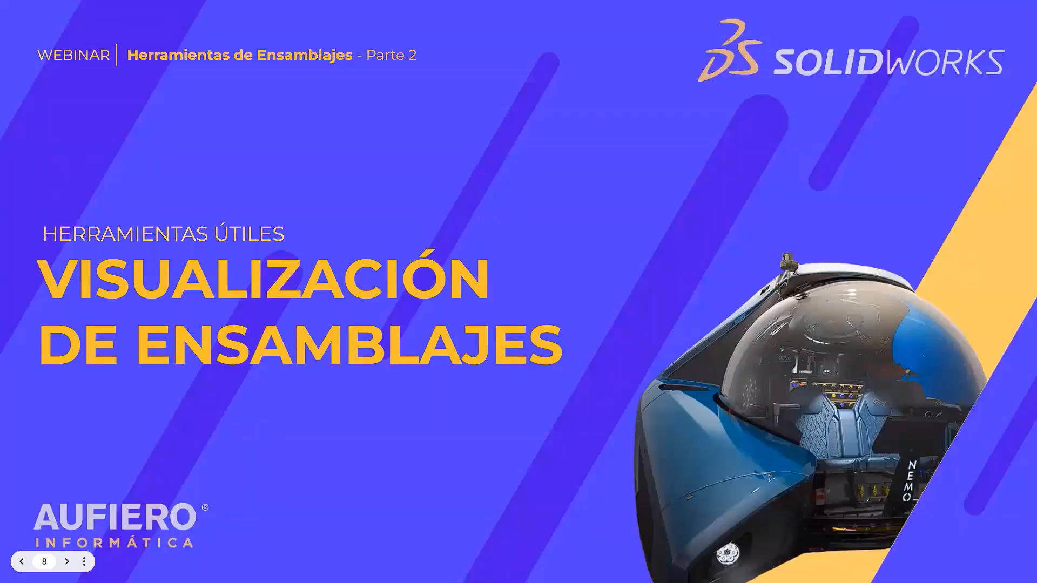